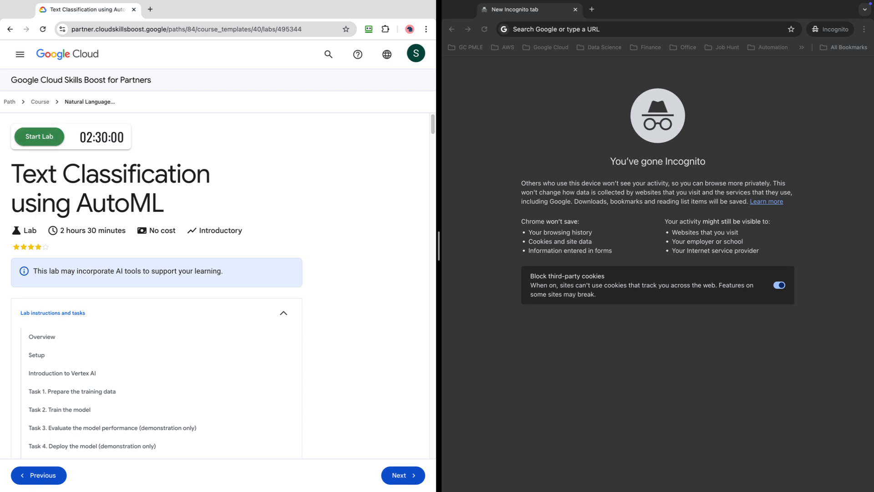
# Step: Start the Text Classification using AutoML lab and open its Google Cloud console link in an incognito window
pyautogui.click(39, 137)
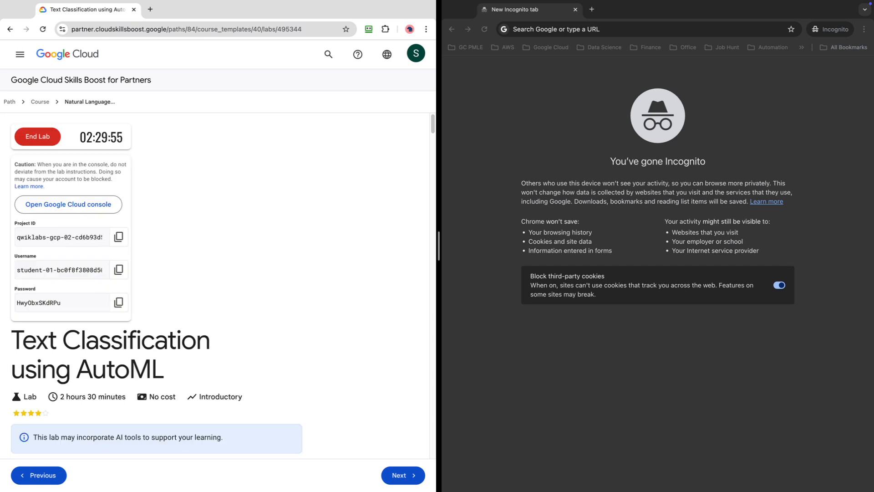
pyautogui.rightClick(78, 203)
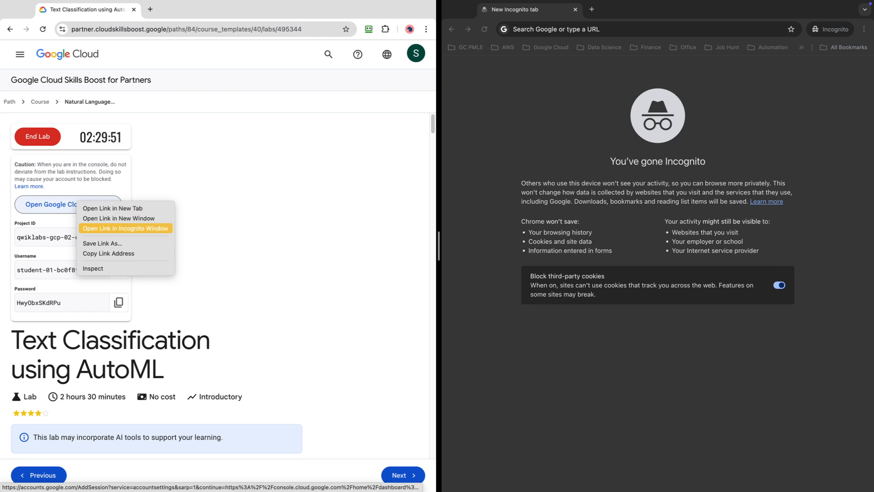
pyautogui.click(117, 228)
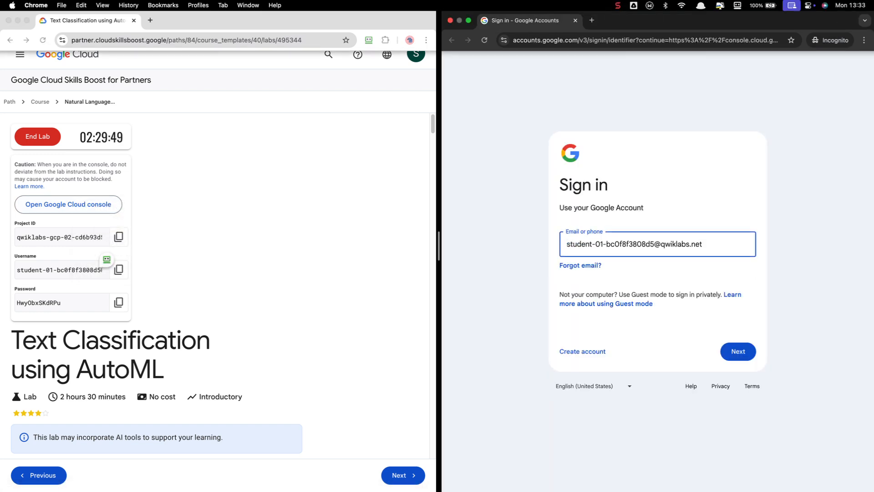
# Step: Sign in to the lab's prefilled student account, copying the account password from the lab credentials and entering it
pyautogui.click(192, 282)
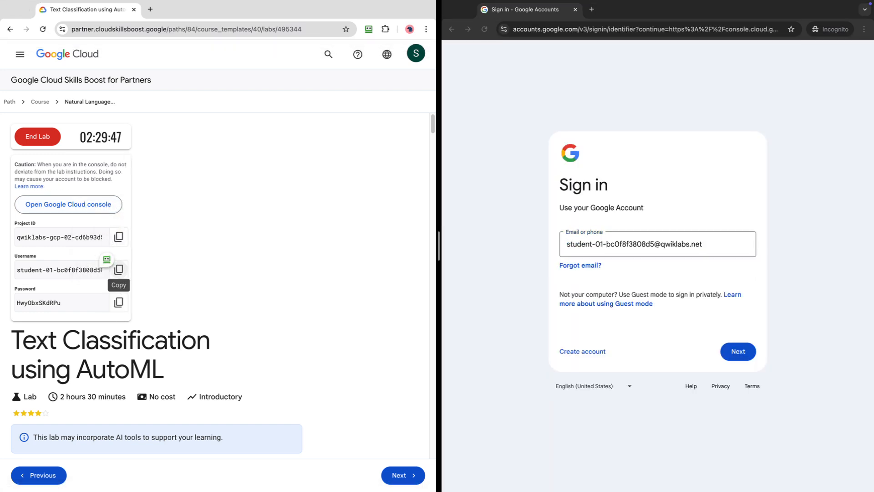
pyautogui.click(111, 302)
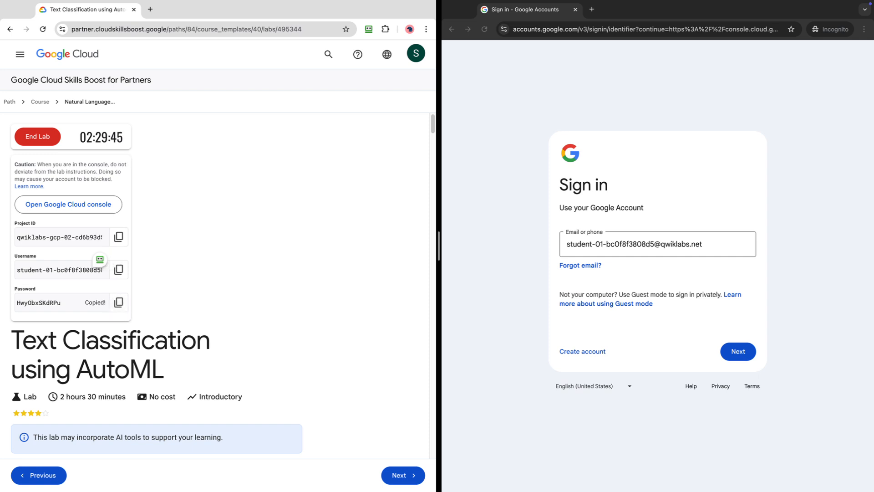
pyautogui.click(701, 244)
pyautogui.click(738, 352)
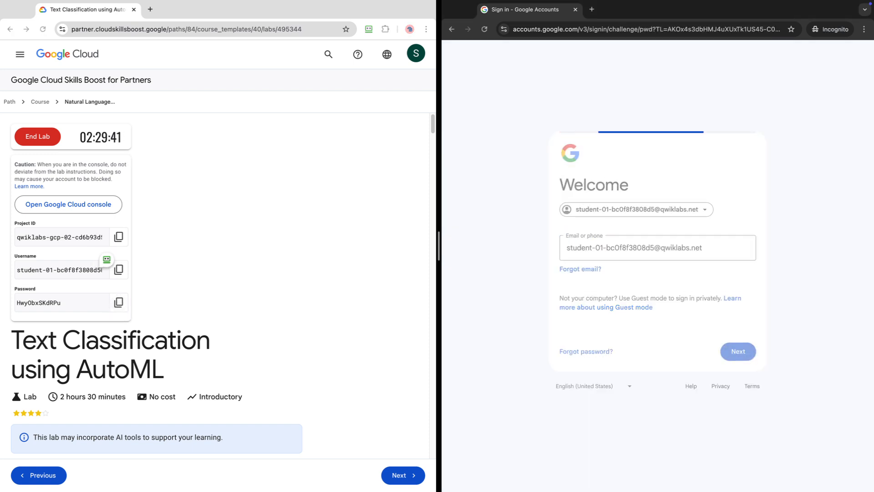
pyautogui.press('super+v')
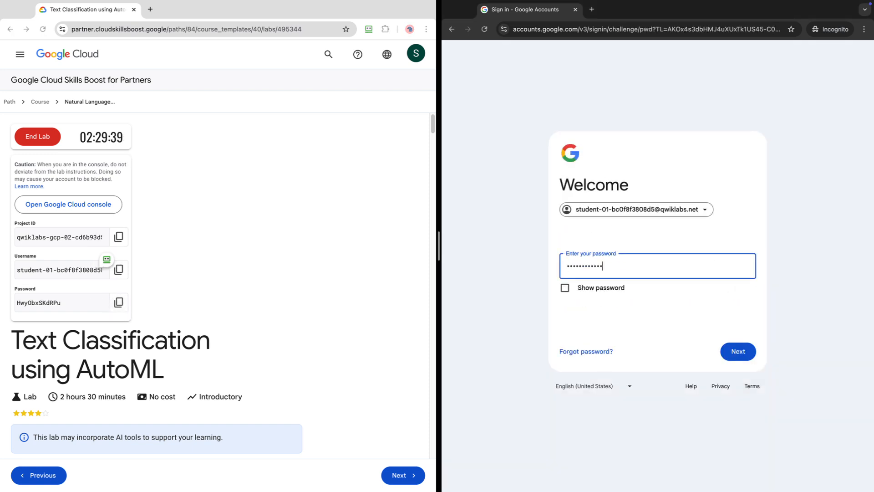
pyautogui.press('Return')
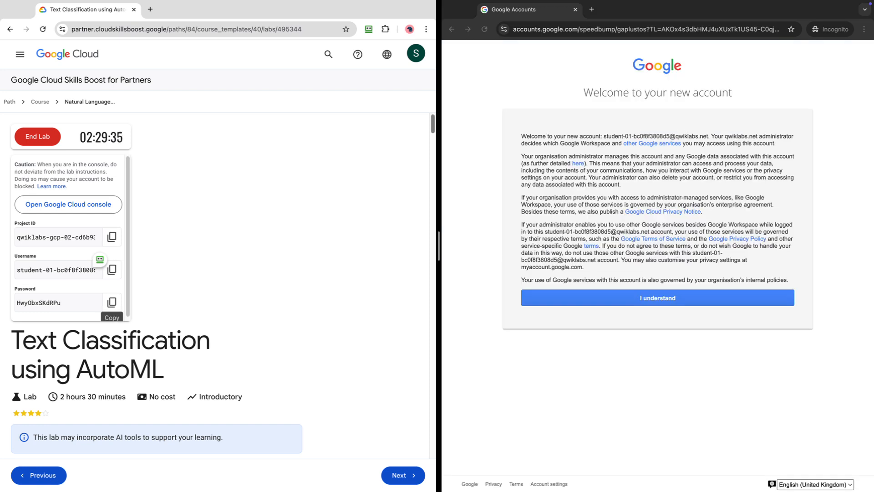
# Step: Read the lab's overview, objectives, setup notes and Vertex AI introduction, through to the Task 1 dataset instructions
pyautogui.scroll(-6, 111, 302)
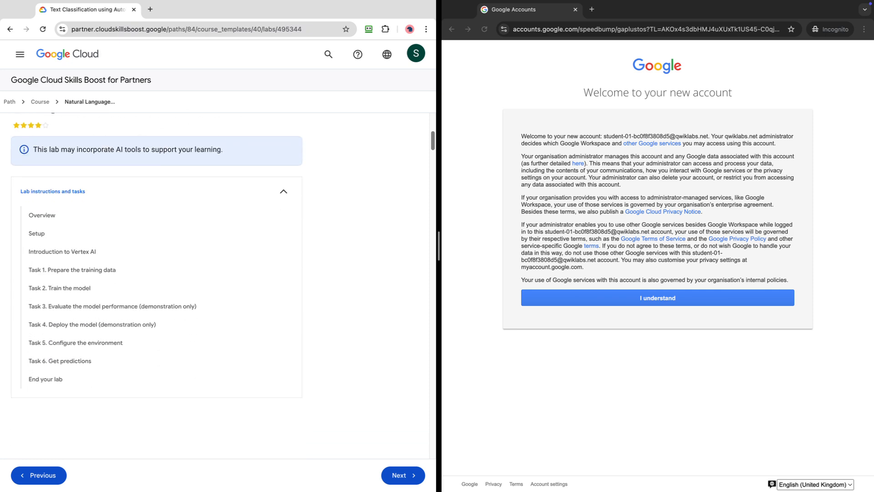
pyautogui.scroll(-1, 156, 273)
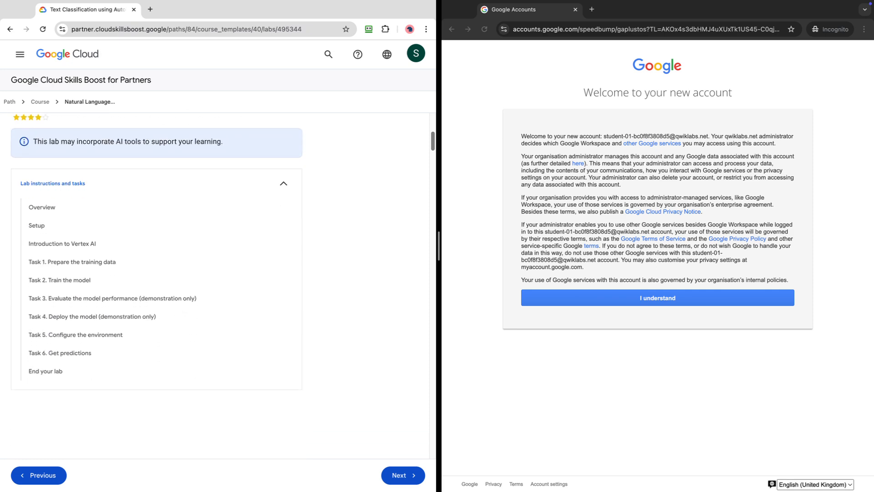
pyautogui.scroll(-7, 157, 280)
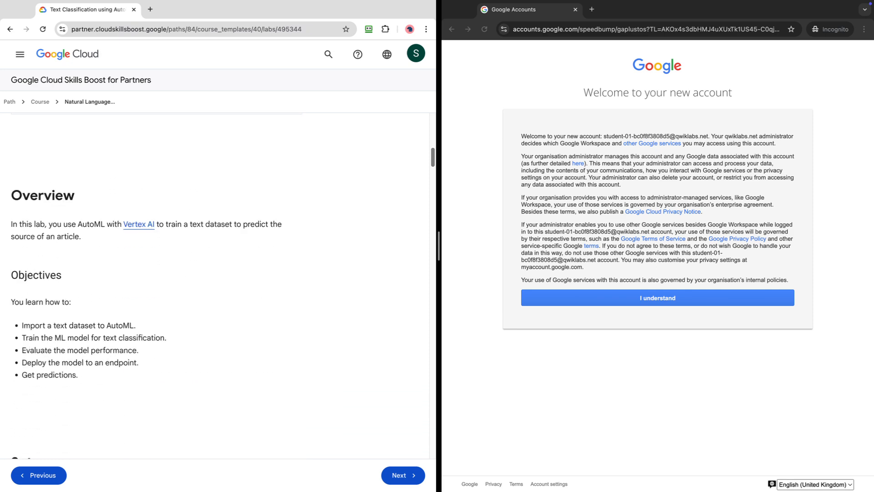
pyautogui.scroll(-10, 157, 281)
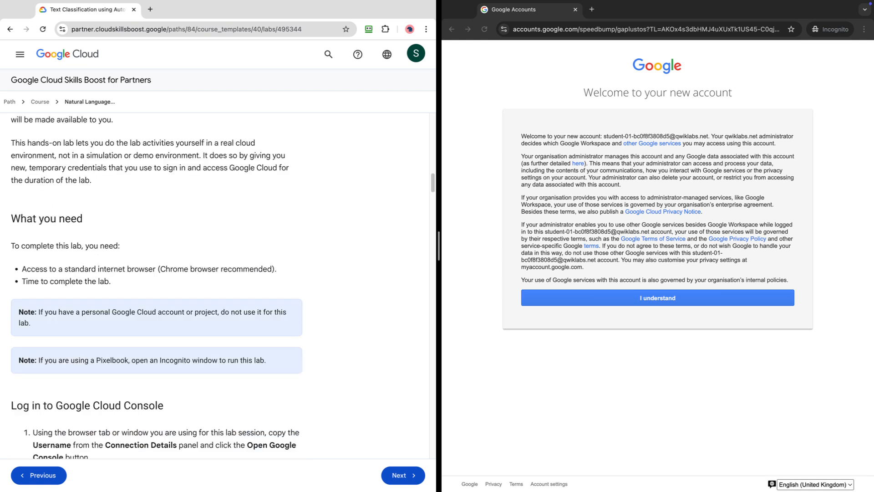
pyautogui.scroll(-1, 223, 287)
pyautogui.scroll(-1, 223, 287)
pyautogui.scroll(-4, 157, 294)
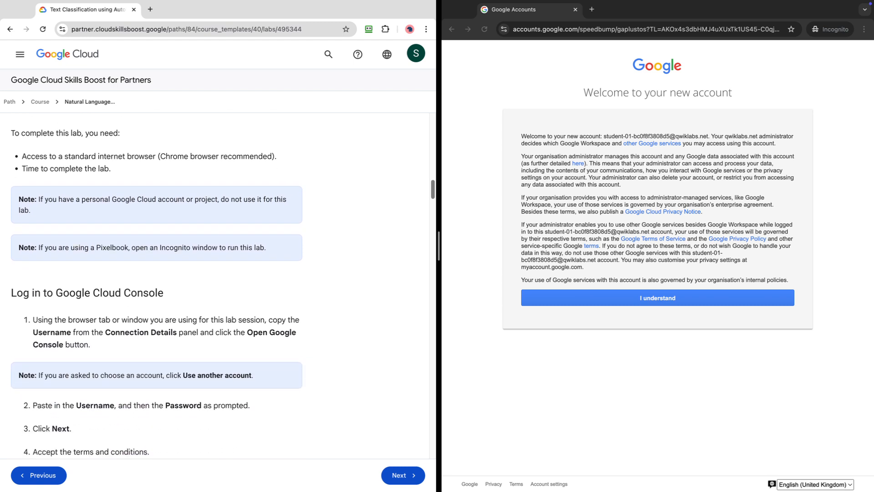
pyautogui.scroll(-5, 157, 294)
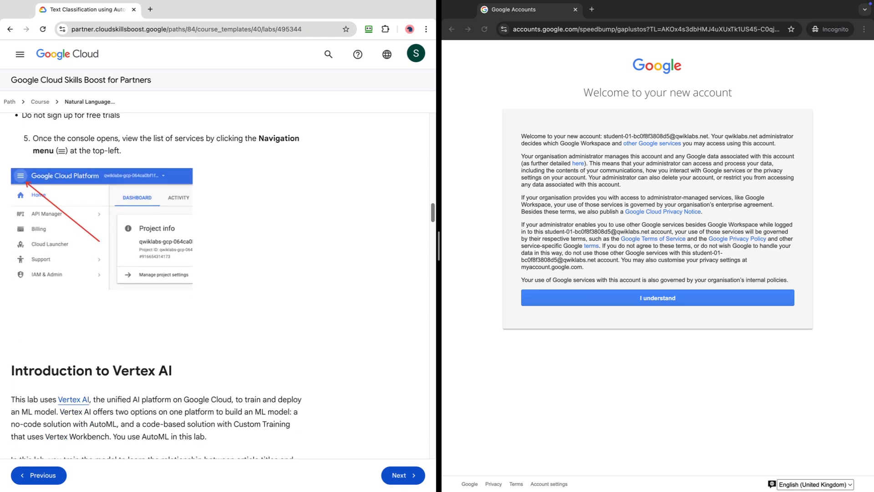
pyautogui.scroll(-5, 157, 293)
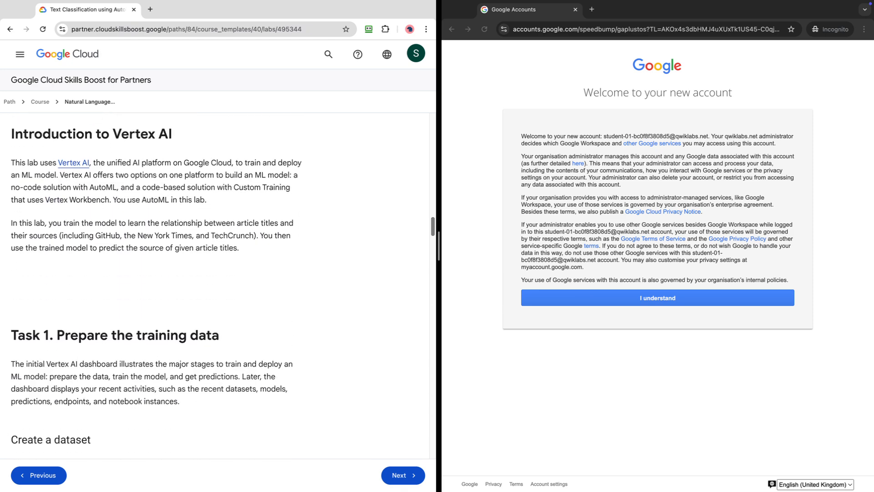
pyautogui.scroll(-3, 157, 294)
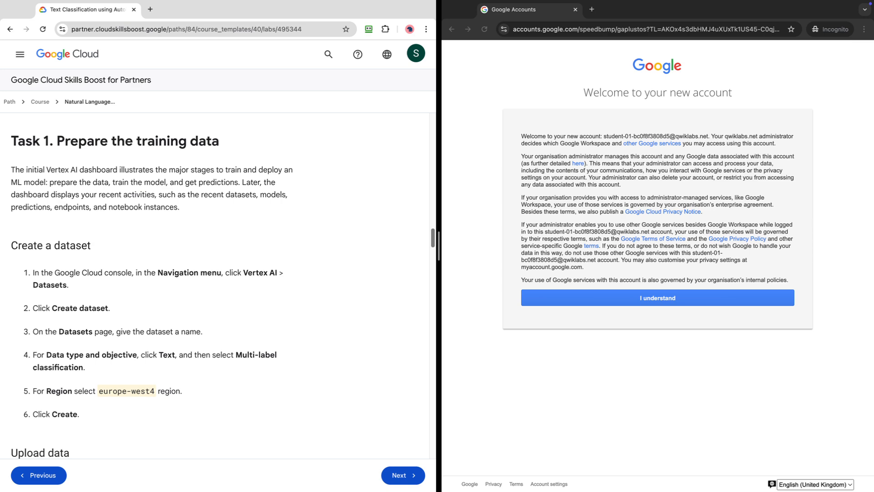
pyautogui.scroll(6, 157, 294)
pyautogui.scroll(-2, 157, 293)
pyautogui.scroll(3, 157, 293)
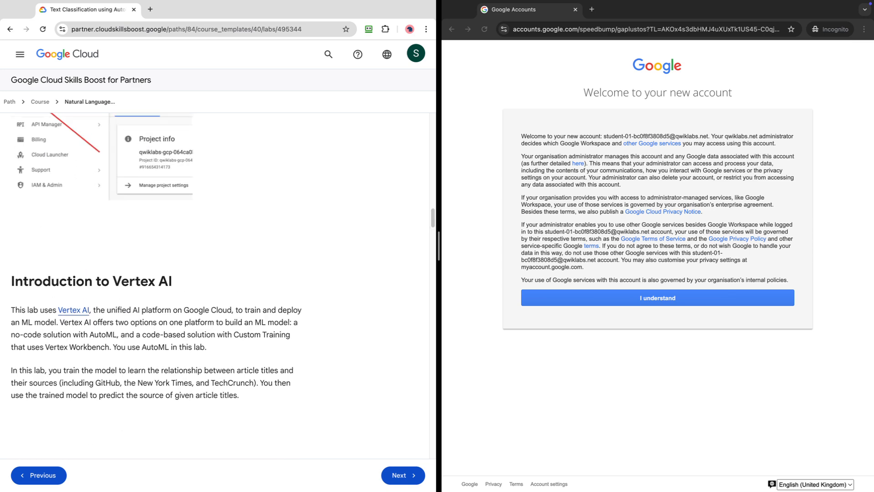
# Step: Acknowledge the new-account notice and agree to the Google Cloud Platform Terms of Service
pyautogui.click(657, 298)
pyautogui.click(657, 298)
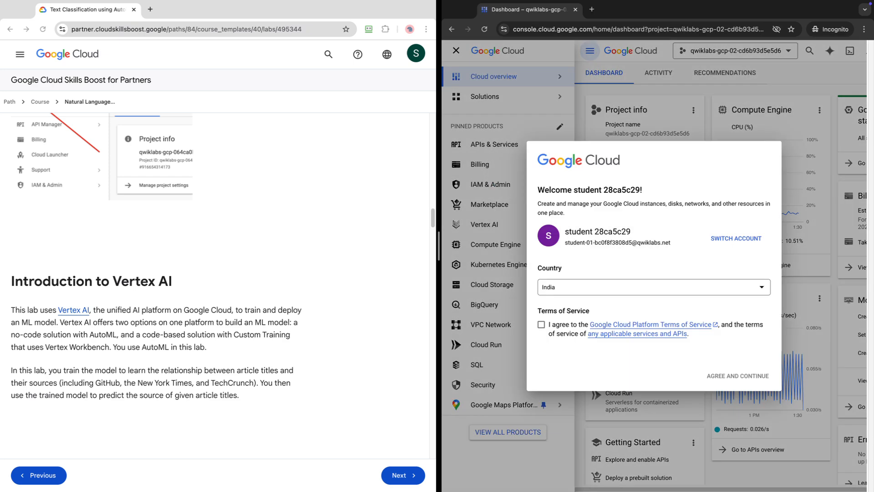
pyautogui.click(541, 324)
pyautogui.click(737, 376)
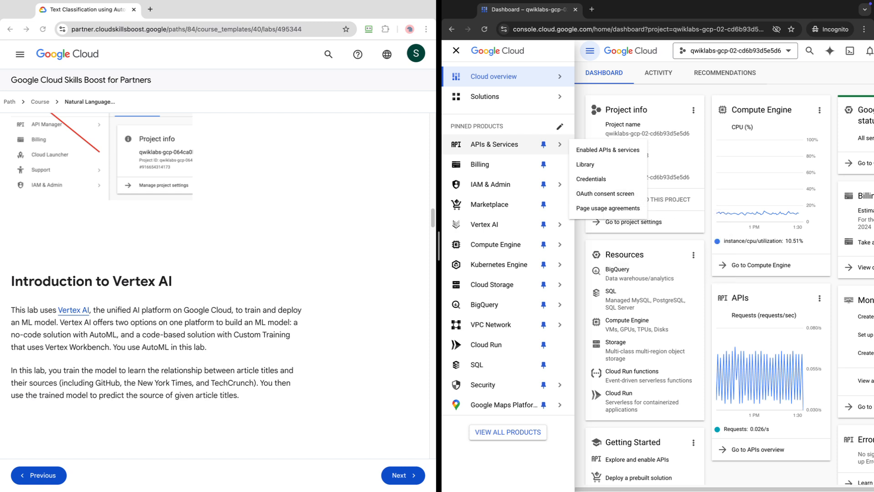
# Step: Check the project ID in the dashboard's Project info card and review the lab's Create a dataset instructions
pyautogui.moveTo(690, 177); pyautogui.dragTo(605, 177)
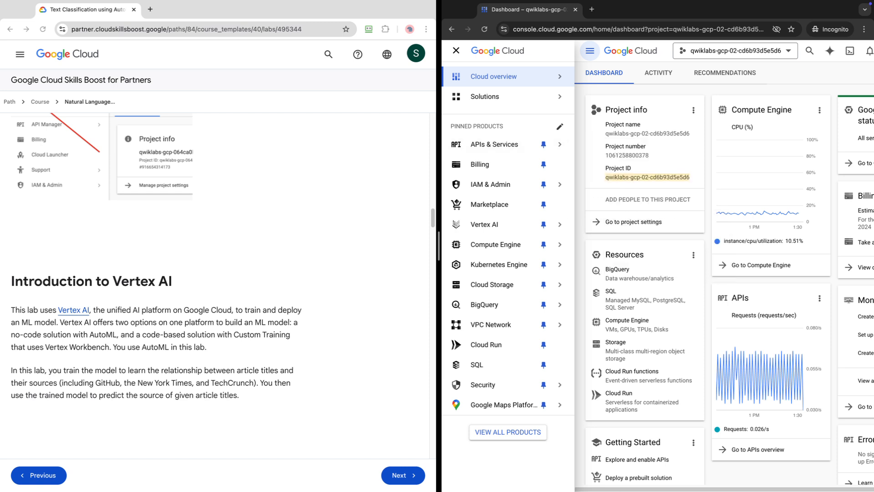
pyautogui.click(328, 237)
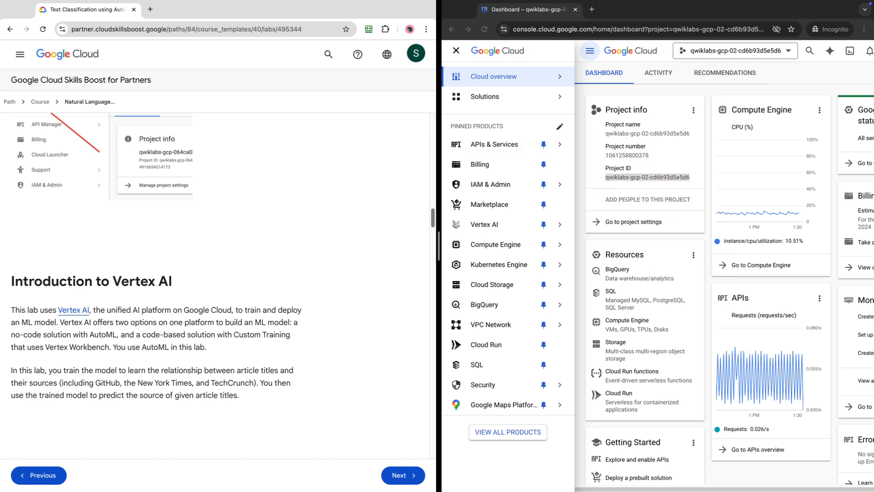
pyautogui.scroll(-5, 218, 282)
pyautogui.scroll(-3, 218, 283)
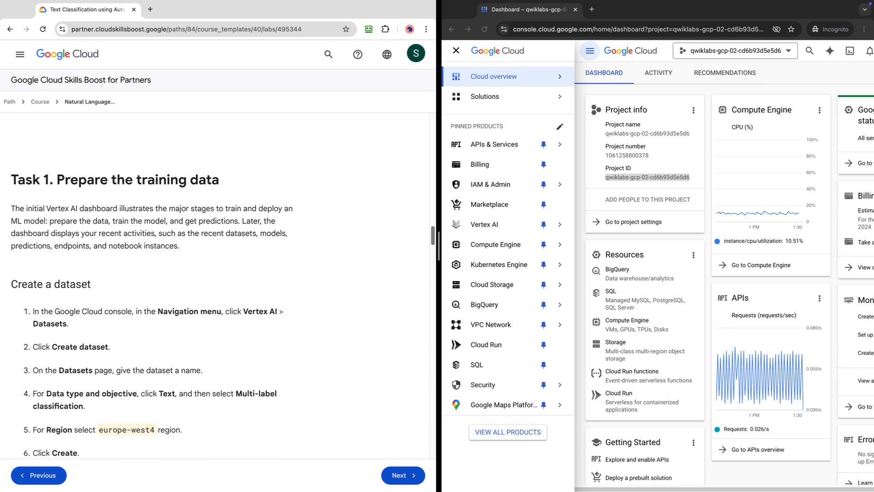
pyautogui.scroll(1, 219, 282)
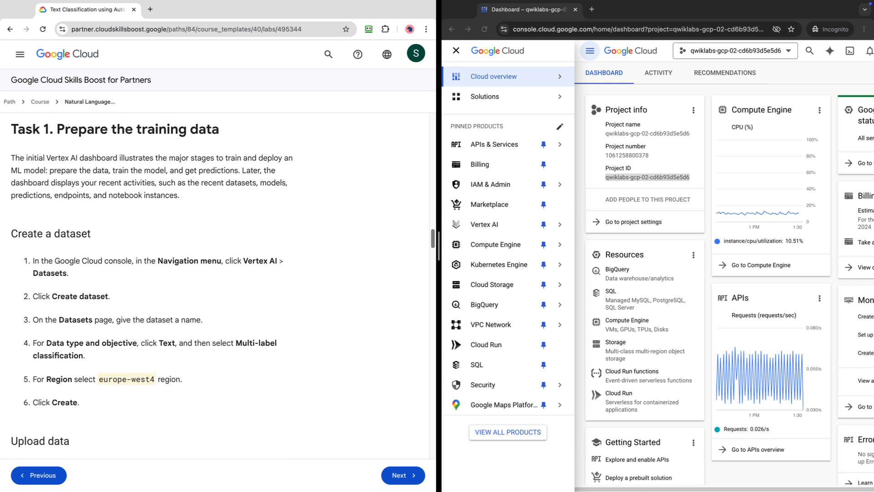
# Step: Widen the console's share of the split screen, keeping the Task 1 instructions in view in the narrower lab window
pyautogui.moveTo(500, 324)
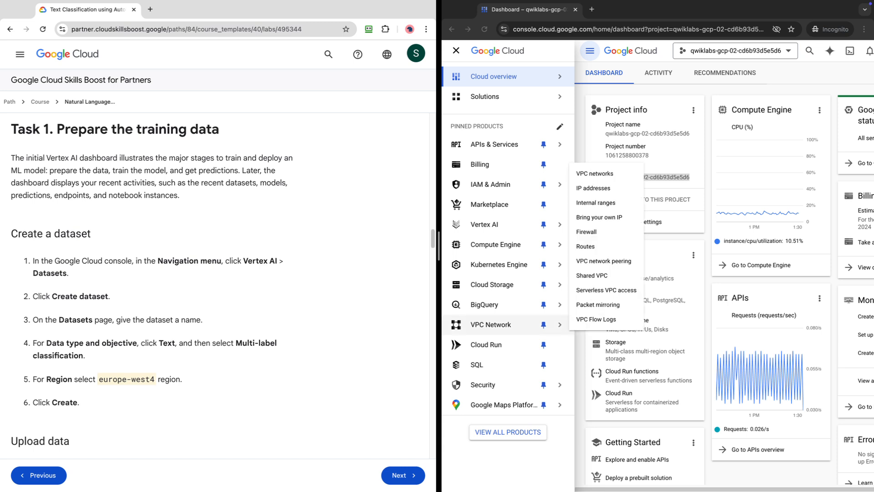
pyautogui.moveTo(439, 246); pyautogui.dragTo(314, 246)
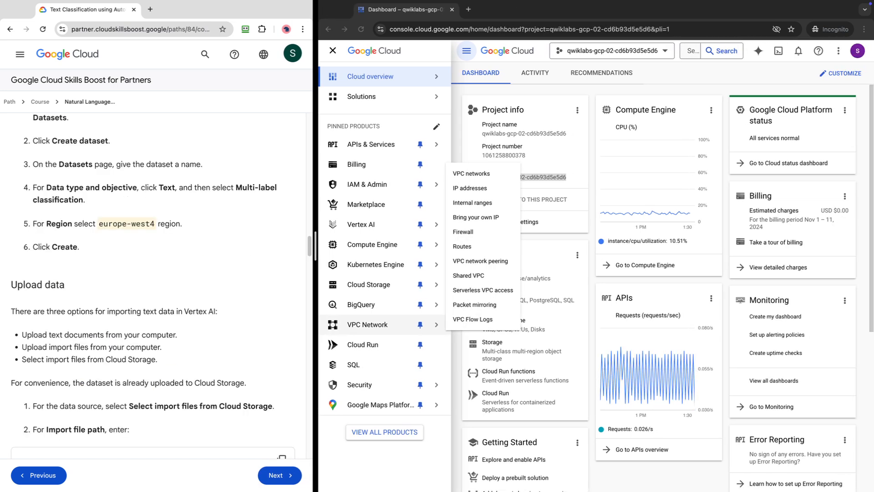
pyautogui.scroll(5, 157, 273)
pyautogui.scroll(-1, 157, 273)
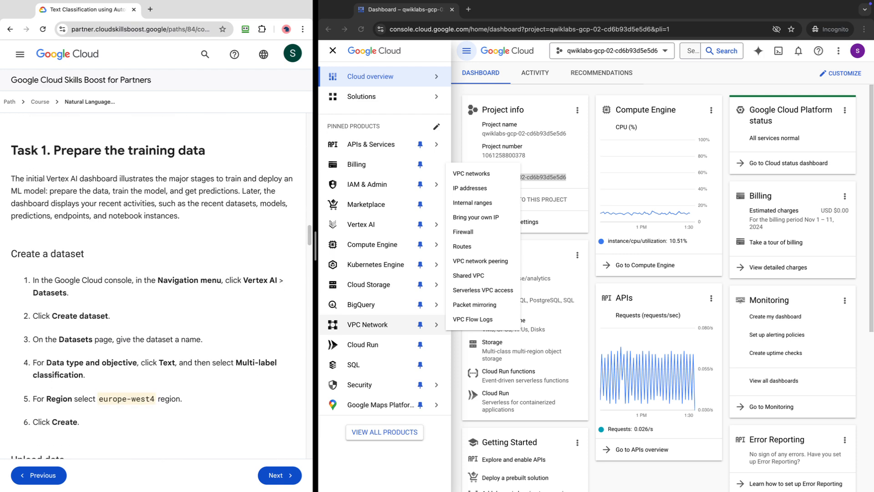
# Step: Open the Vertex AI Datasets page and close the Learn tutorial beside it
pyautogui.moveTo(361, 225)
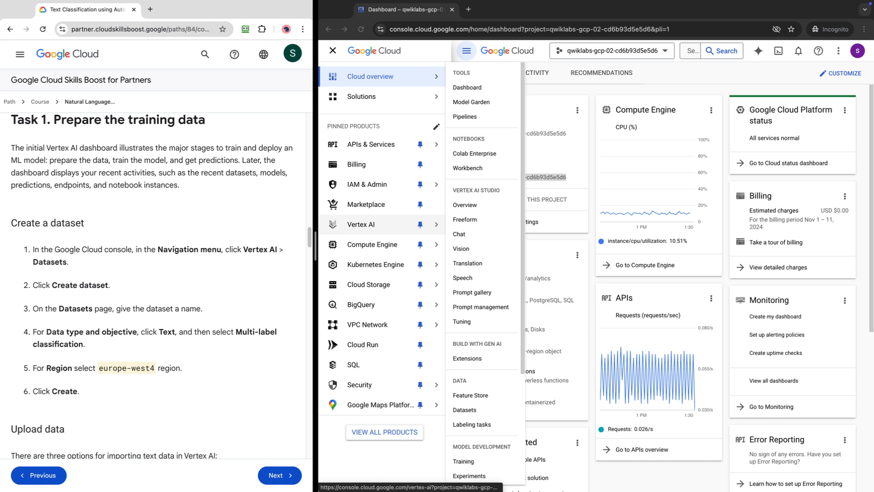
pyautogui.click(361, 224)
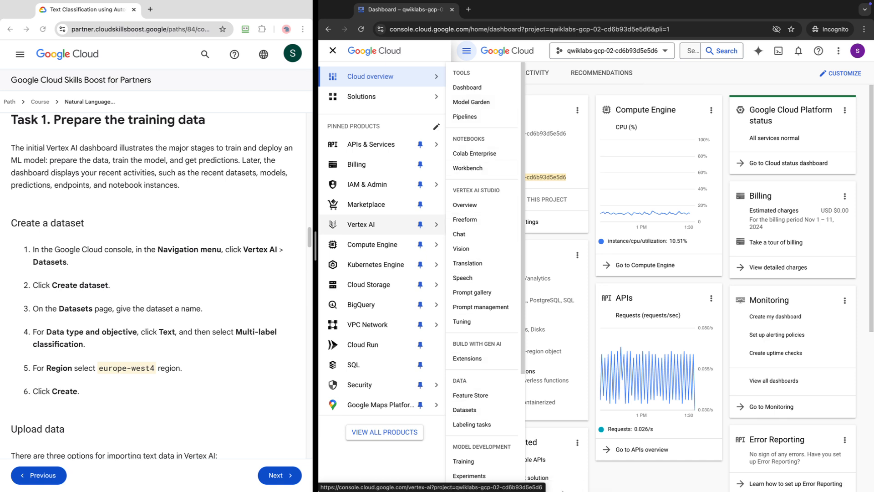
pyautogui.click(464, 409)
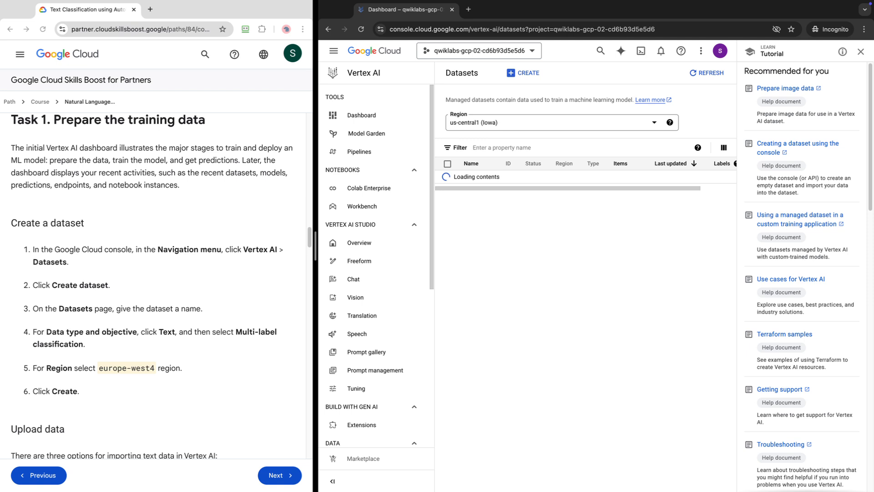
pyautogui.click(861, 52)
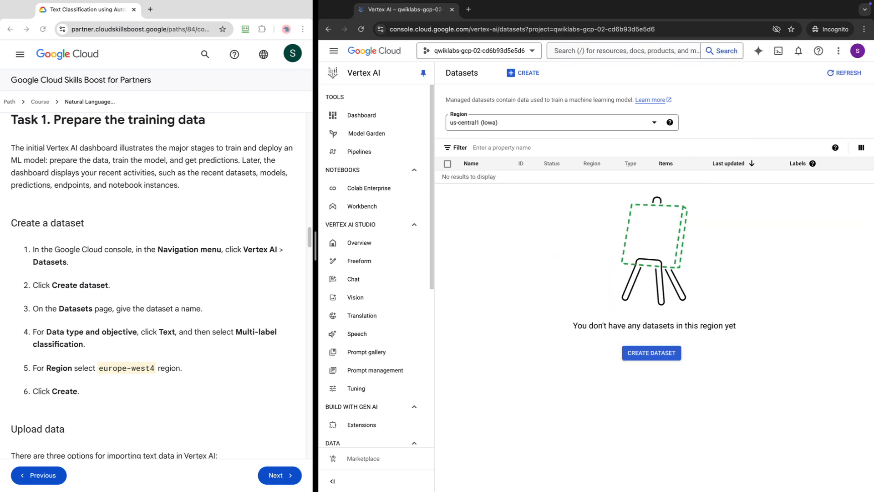
# Step: Start creating a dataset in Vertex AI and name it lab-dataset
pyautogui.click(523, 73)
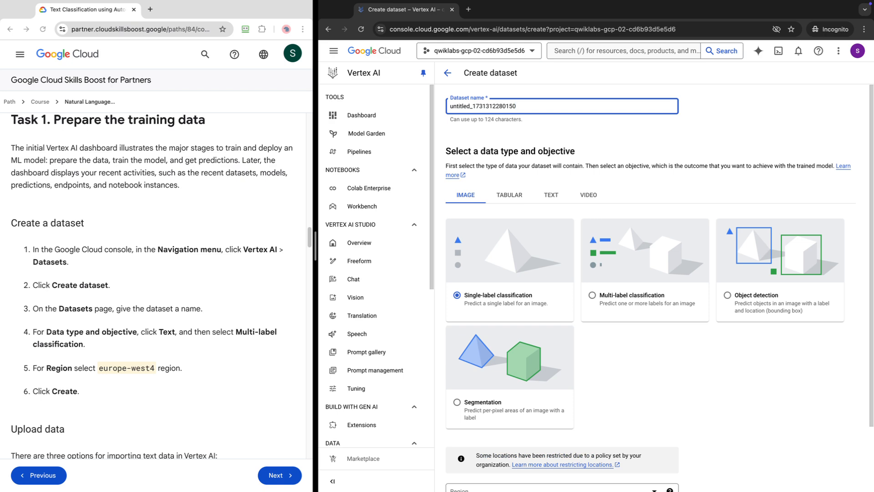
pyautogui.hotkey('shift', 'Left')
pyautogui.hotkey('shift', 'Left')
pyautogui.hotkey('shift', 'Left')
pyautogui.hotkey('shift', 'Left')
pyautogui.hotkey('shift', 'Left')
pyautogui.hotkey('shift', 'Left')
pyautogui.hotkey('shift', 'Left')
pyautogui.hotkey('shift', 'Left')
pyautogui.hotkey('shift', 'Left')
pyautogui.hotkey('shift', 'Left')
pyautogui.hotkey('shift', 'Left')
pyautogui.hotkey('shift', 'Left')
pyautogui.hotkey('shift', 'Left')
pyautogui.hotkey('shift', 'Left')
pyautogui.hotkey('shift', 'Left')
pyautogui.hotkey('shift', 'Left')
pyautogui.hotkey('shift', 'Left')
pyautogui.hotkey('shift', 'Left')
pyautogui.hotkey('shift', 'Left')
pyautogui.hotkey('shift', 'Left')
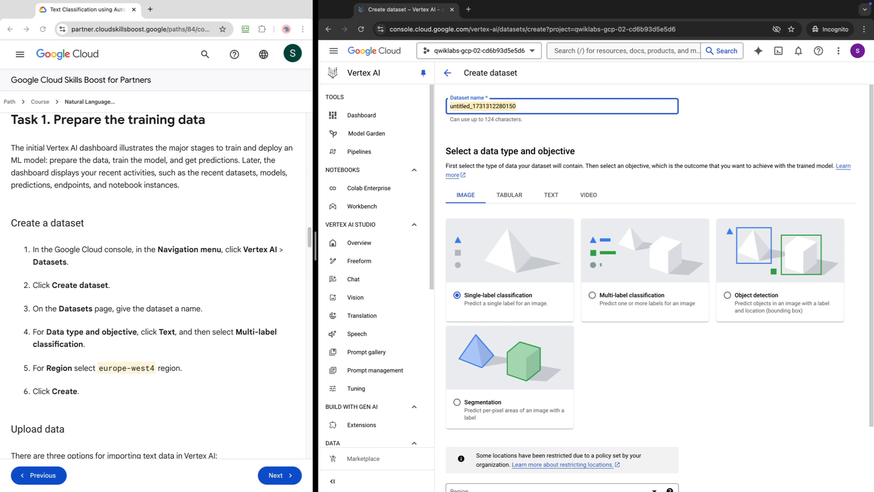
pyautogui.write('a')
pyautogui.press('BackSpace')
pyautogui.write('lab-dataset')
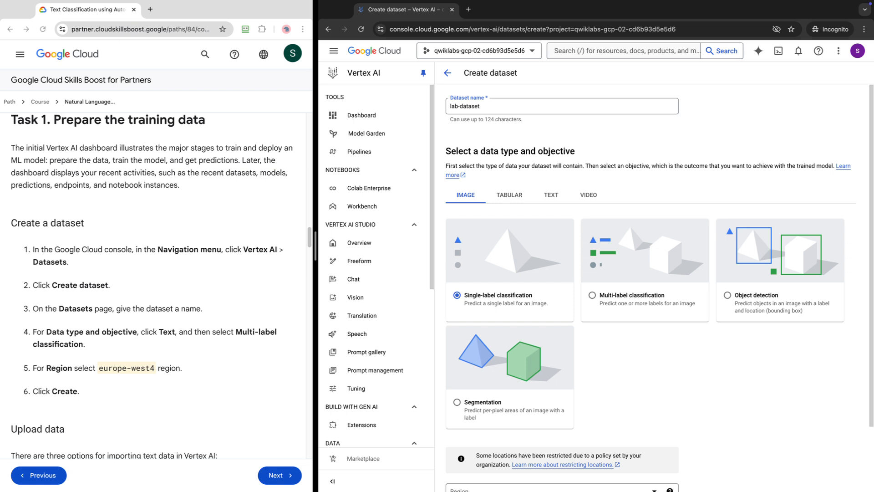
# Step: Set the dataset's data type to Text with Multi-label classification as the objective
pyautogui.click(551, 195)
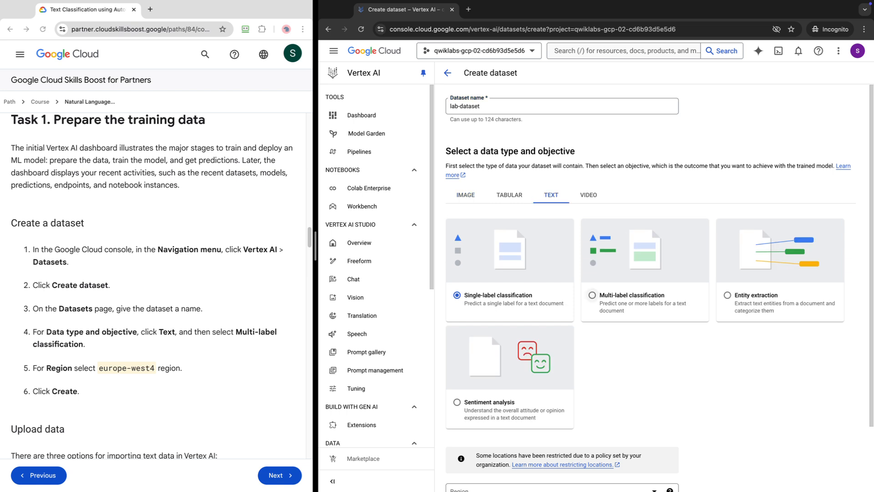
pyautogui.click(591, 295)
pyautogui.scroll(-3, 655, 287)
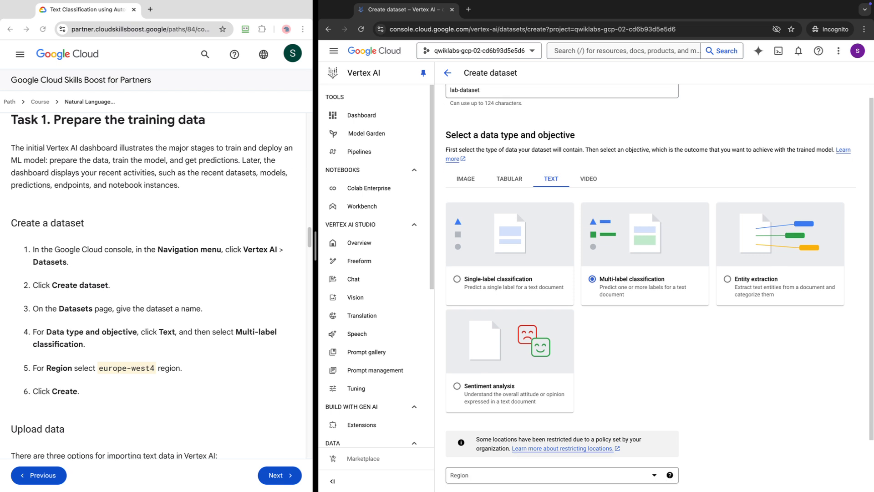
# Step: Set the dataset's region to europe-west4 (Netherlands) and create the dataset
pyautogui.click(546, 414)
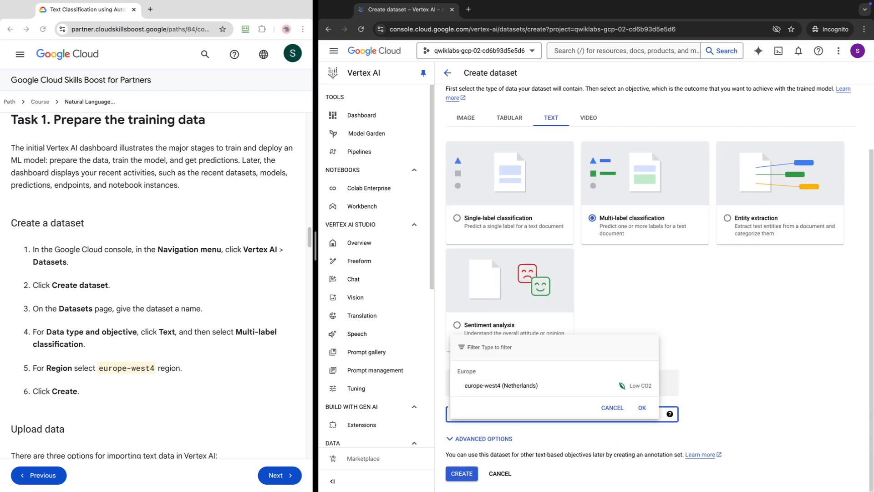
pyautogui.click(564, 385)
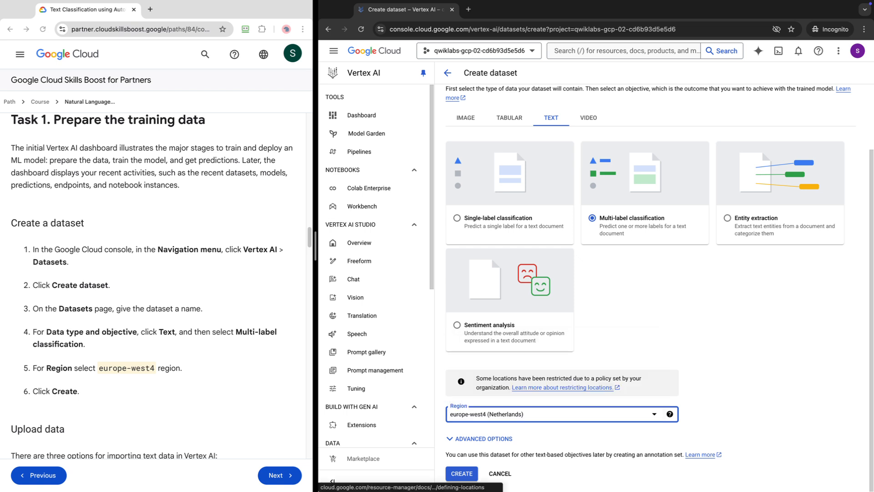
pyautogui.click(462, 473)
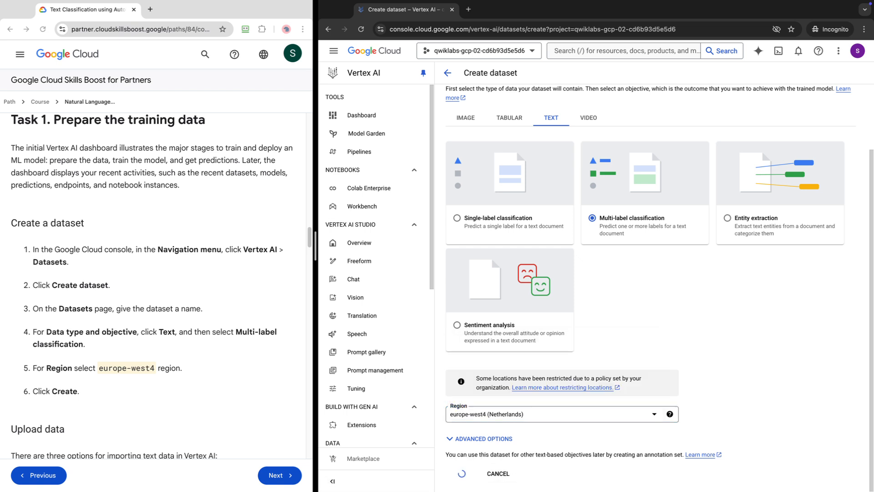
# Step: Read the Upload data instructions in the lab guide while the dataset is being created
pyautogui.scroll(-5, 155, 282)
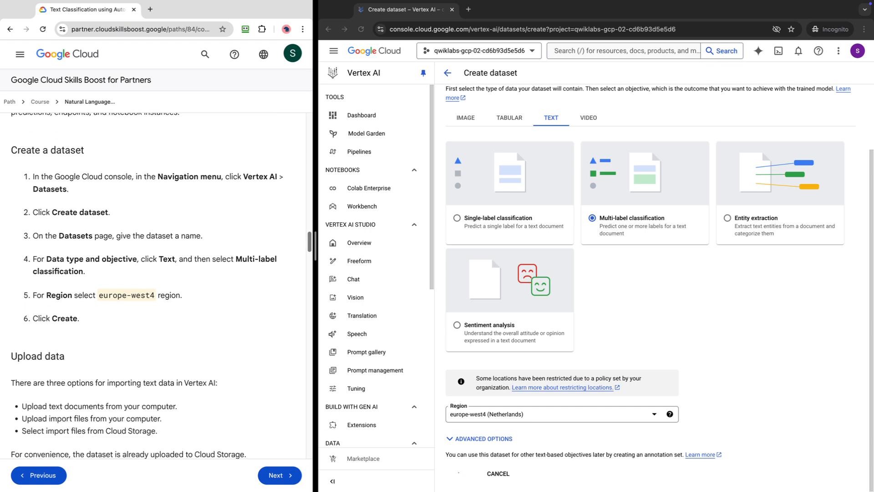
pyautogui.scroll(-3, 155, 282)
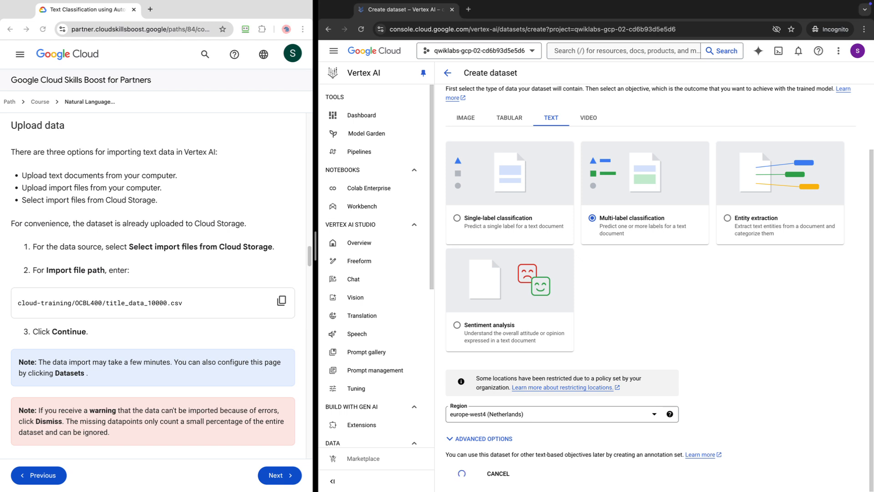
pyautogui.scroll(1, 651, 286)
pyautogui.moveTo(871, 292); pyautogui.dragTo(871, 295)
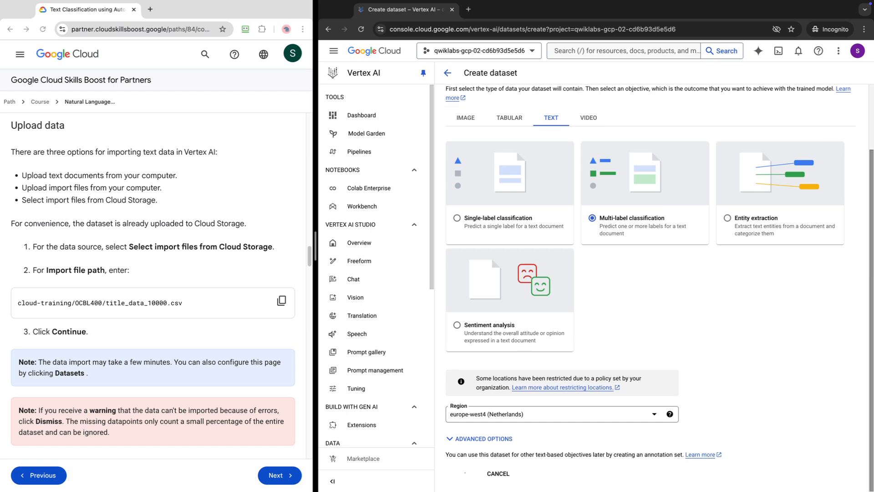
pyautogui.scroll(3, 651, 287)
pyautogui.scroll(-3, 650, 287)
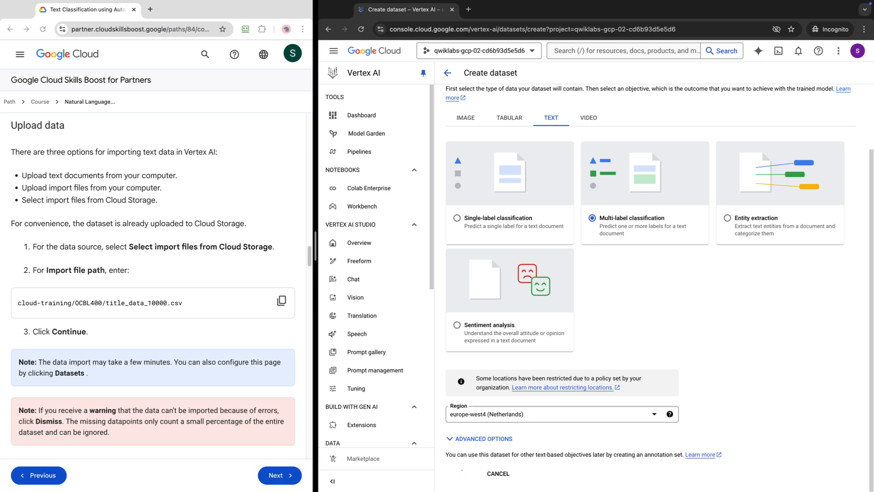
pyautogui.scroll(3, 651, 287)
pyautogui.scroll(-3, 651, 287)
pyautogui.scroll(3, 650, 286)
pyautogui.scroll(-3, 651, 287)
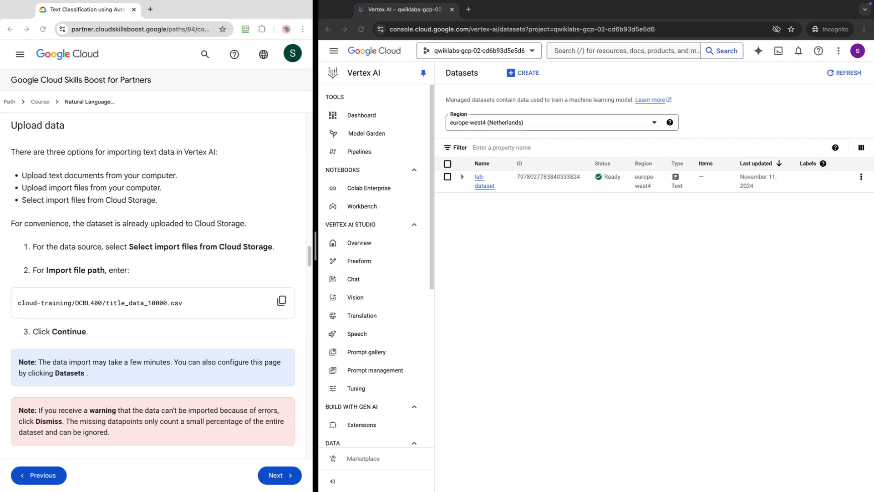
# Step: Open lab-dataset and choose Select import files from Cloud Storage as its import method
pyautogui.click(484, 185)
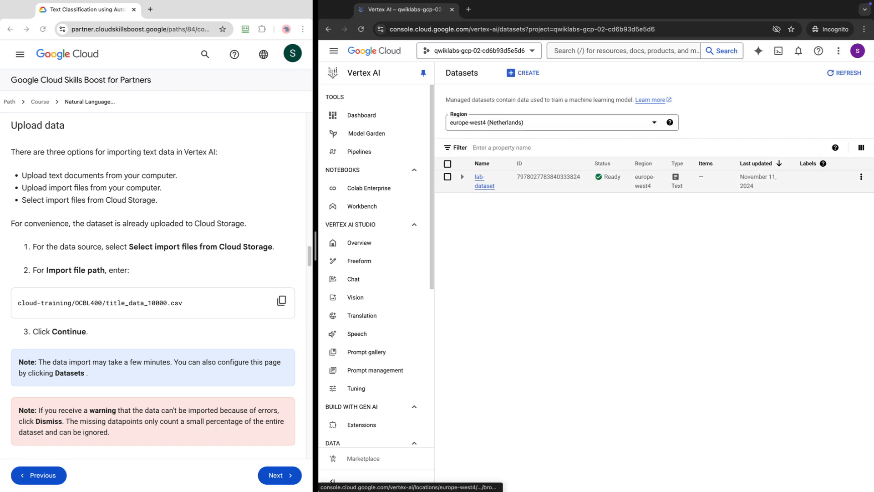
pyautogui.click(484, 185)
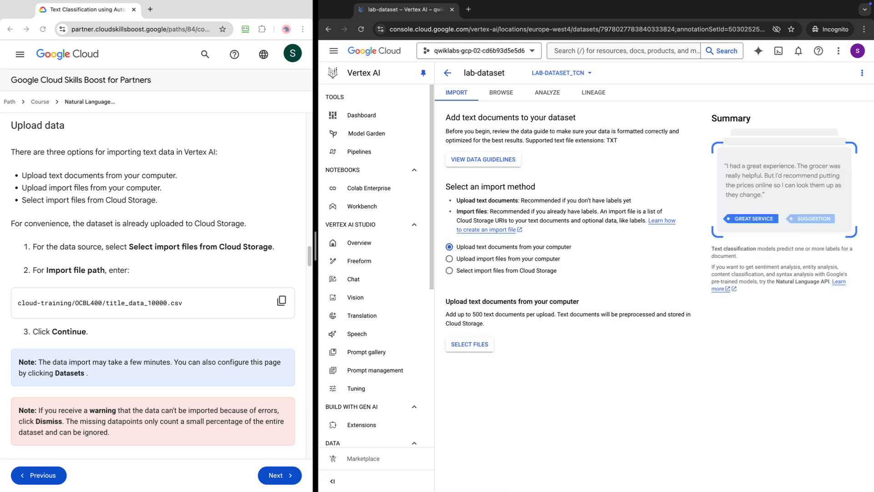
pyautogui.click(449, 270)
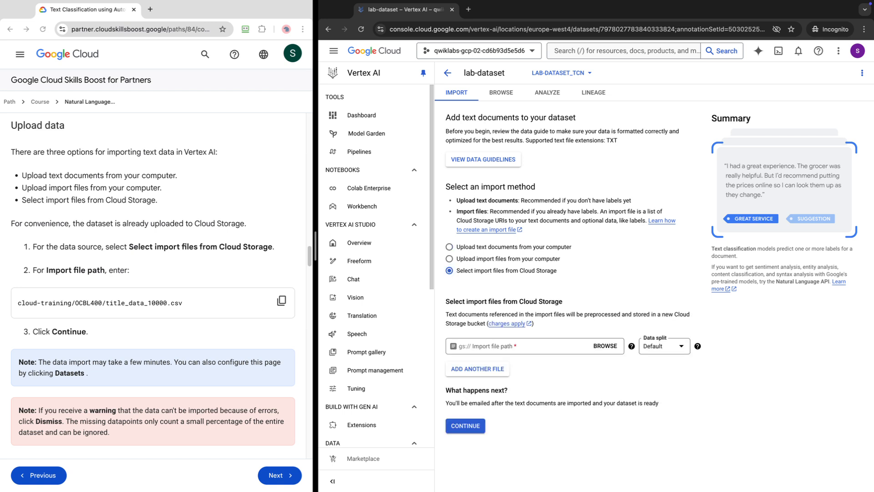
# Step: Copy the import file path cloud-training/OCBL400/title_data_10000.csv from the lab guide into the import form and start the import
pyautogui.click(281, 300)
pyautogui.click(281, 301)
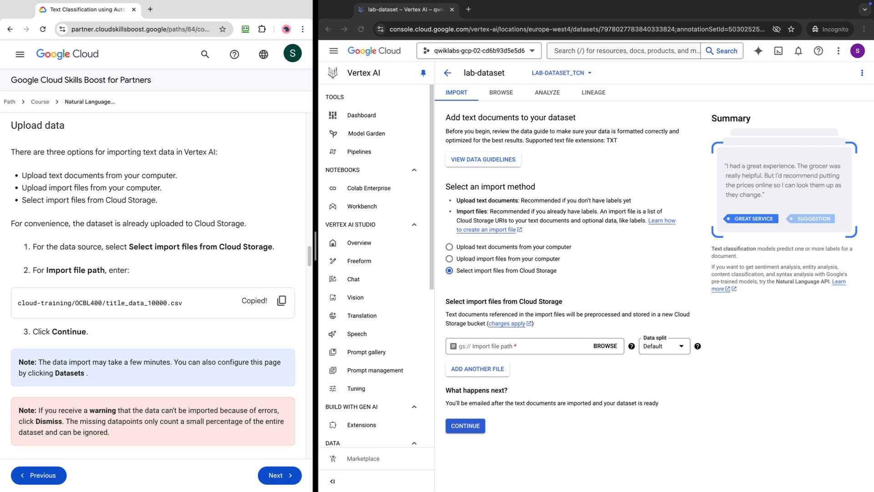
pyautogui.click(505, 346)
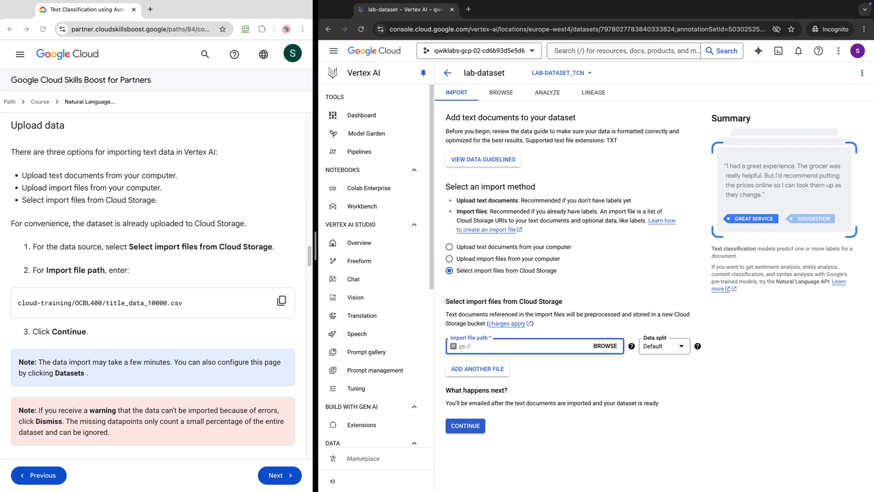
pyautogui.hotkey('ctrl', 'v')
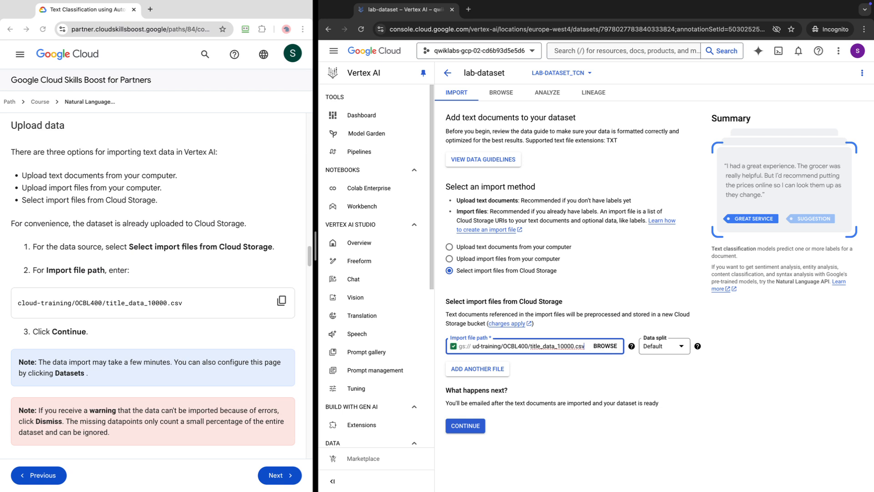
pyautogui.click(565, 380)
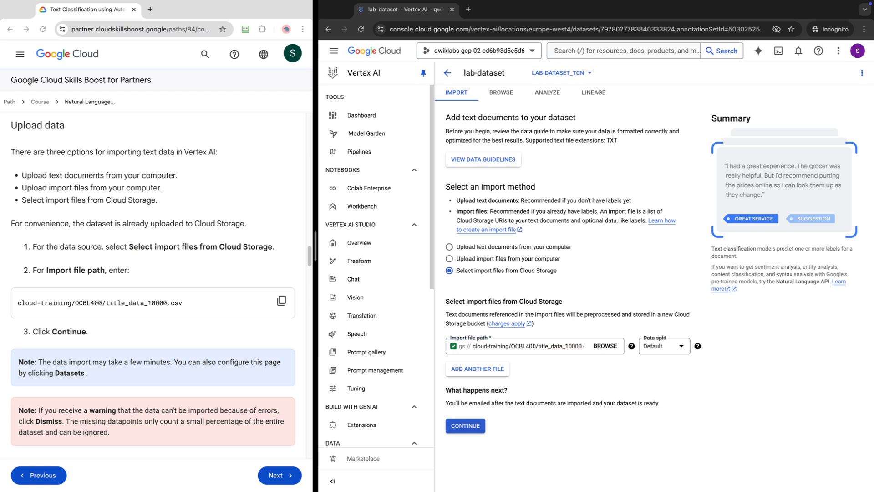
pyautogui.click(466, 425)
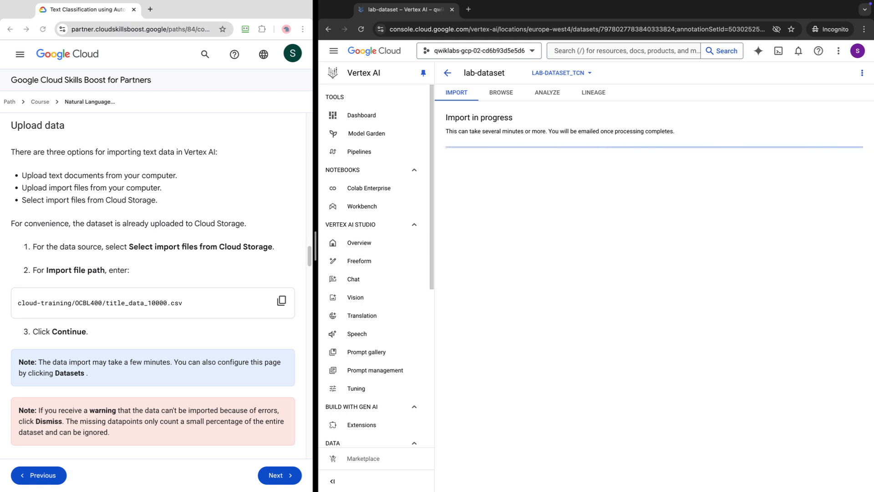
# Step: Follow the lab's optional Analyze import data section by opening lab-dataset and examining its label analysis and item count
pyautogui.scroll(-5, 155, 282)
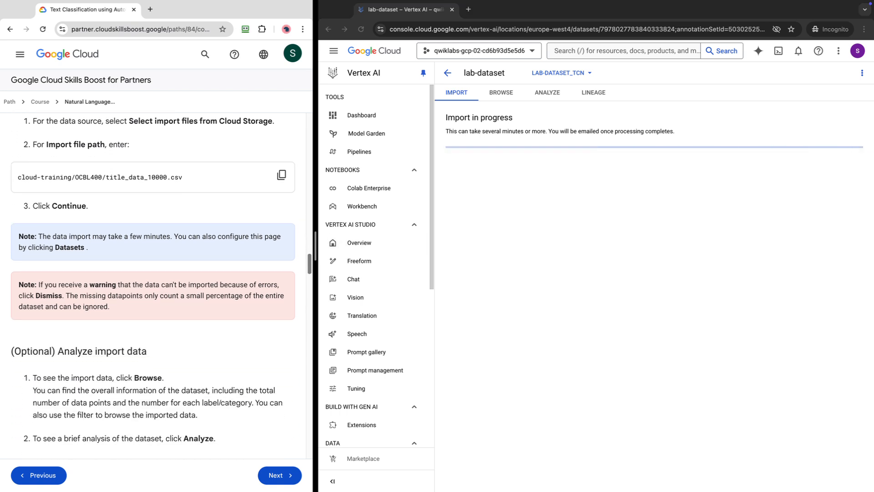
pyautogui.scroll(-9, 154, 282)
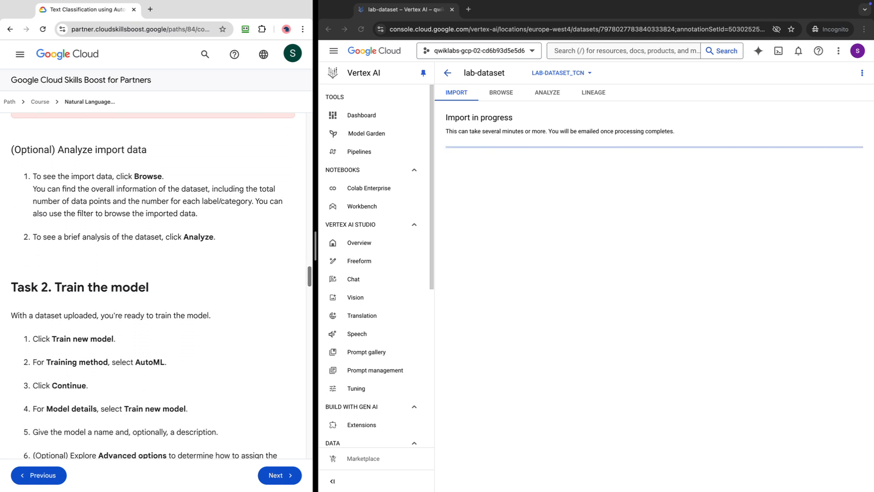
pyautogui.scroll(4, 155, 282)
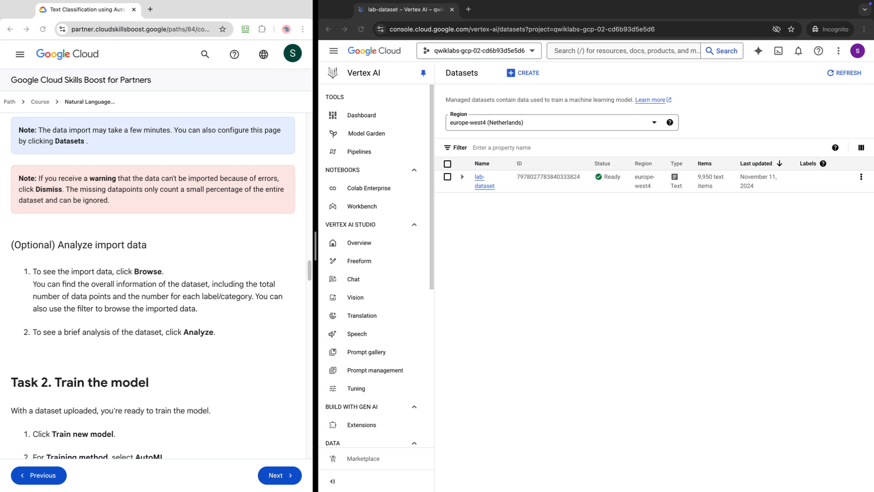
pyautogui.click(484, 185)
pyautogui.click(484, 186)
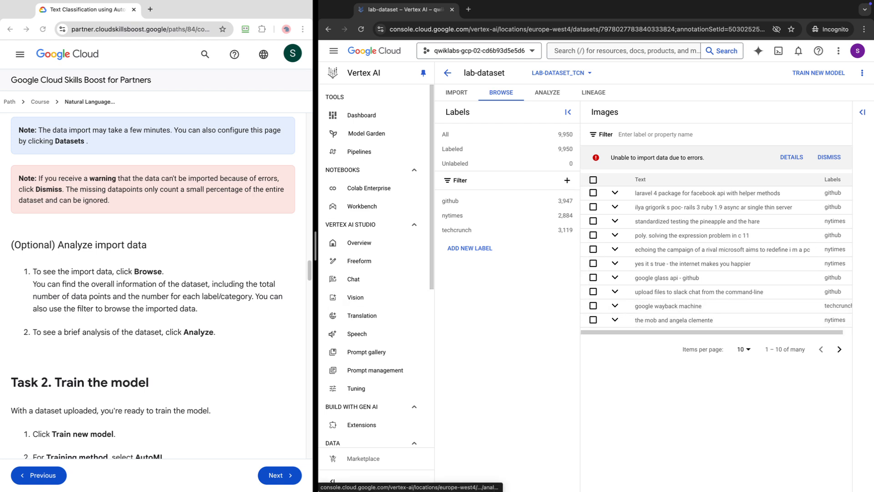
pyautogui.click(547, 92)
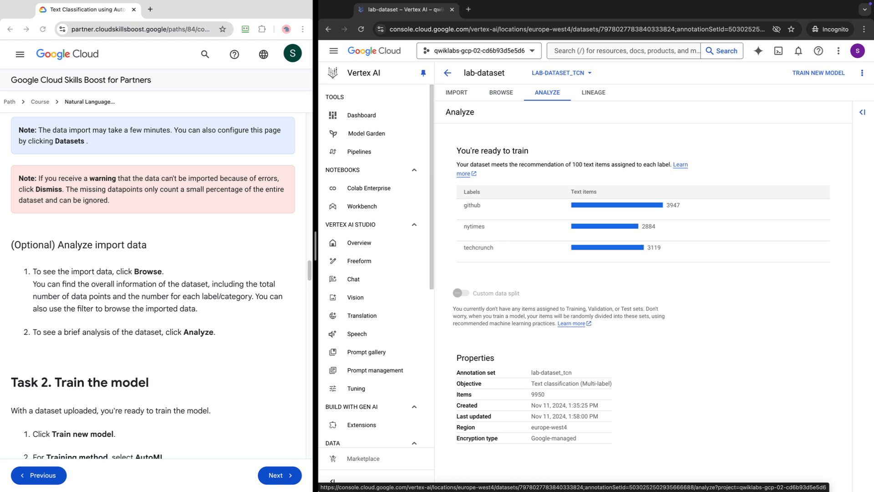
pyautogui.doubleClick(537, 394)
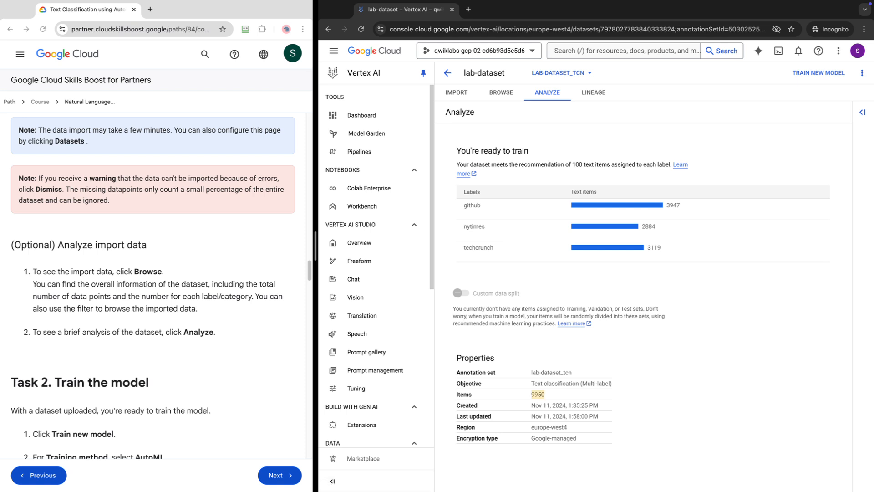
# Step: Following the lab's Task 2, set up a new model from lab-dataset with AutoML as the training method
pyautogui.click(228, 353)
pyautogui.scroll(-5, 153, 286)
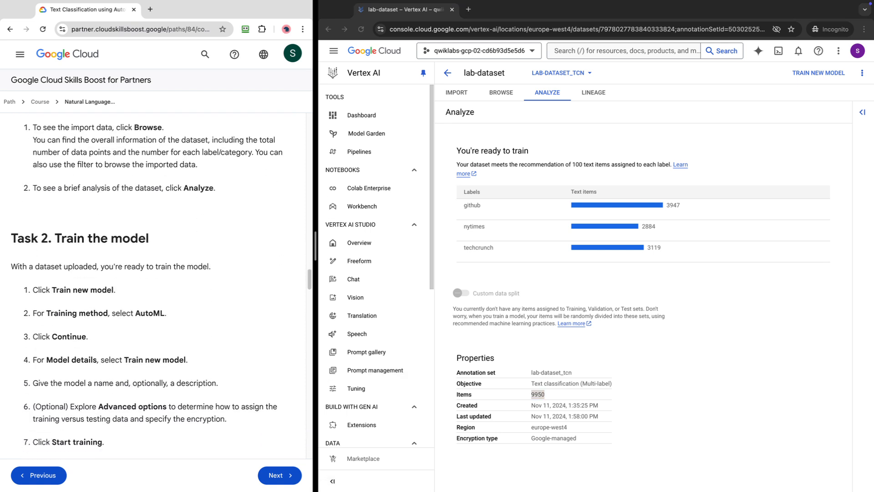
pyautogui.scroll(-1, 153, 285)
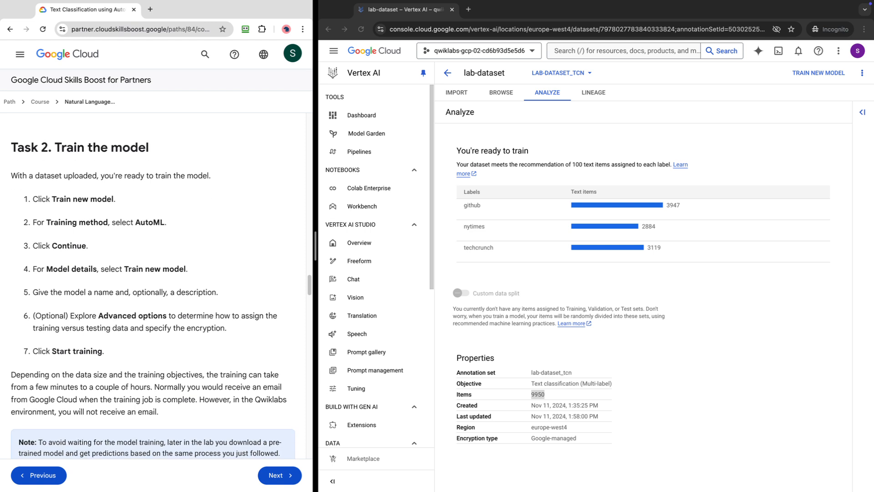
pyautogui.click(818, 73)
pyautogui.click(818, 72)
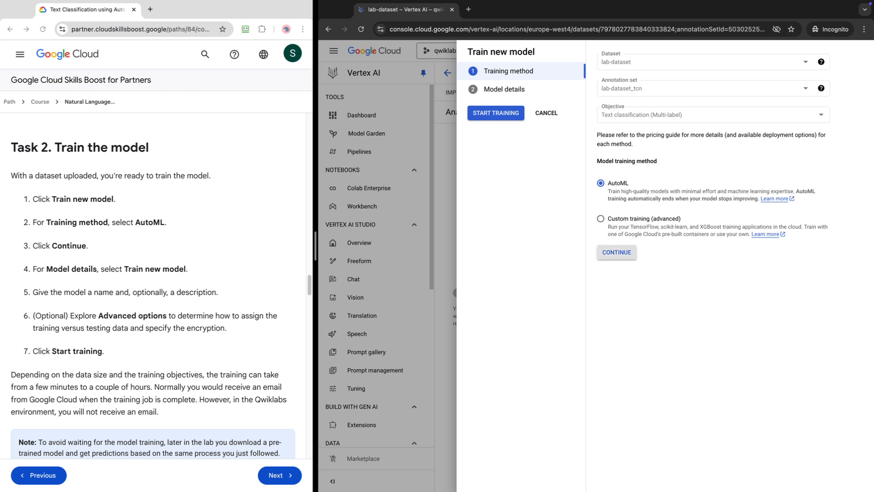
pyautogui.click(616, 252)
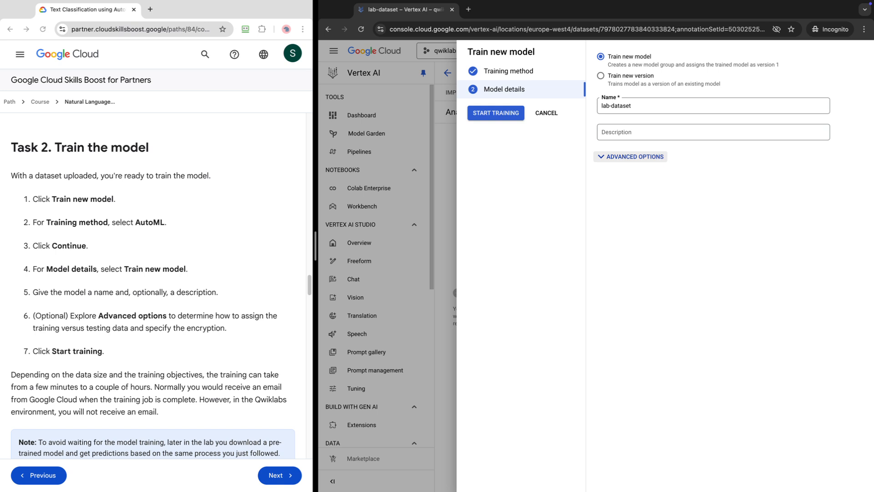
# Step: Name the new model lab-model and try to start its training after showing the advanced options
pyautogui.click(632, 106)
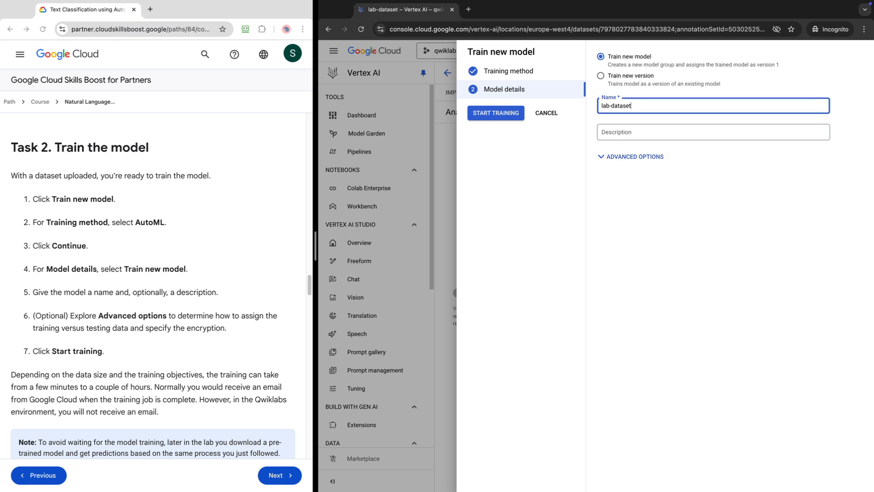
pyautogui.write('-')
pyautogui.press('BackSpace')
pyautogui.press('BackSpace')
pyautogui.press('BackSpace')
pyautogui.press('BackSpace')
pyautogui.press('BackSpace')
pyautogui.press('BackSpace')
pyautogui.press('BackSpace')
pyautogui.write('model')
pyautogui.click(635, 157)
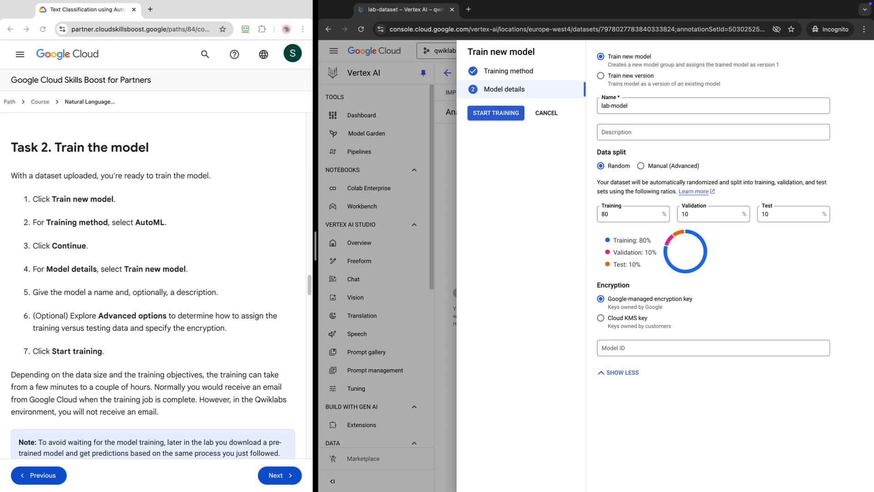
pyautogui.click(495, 113)
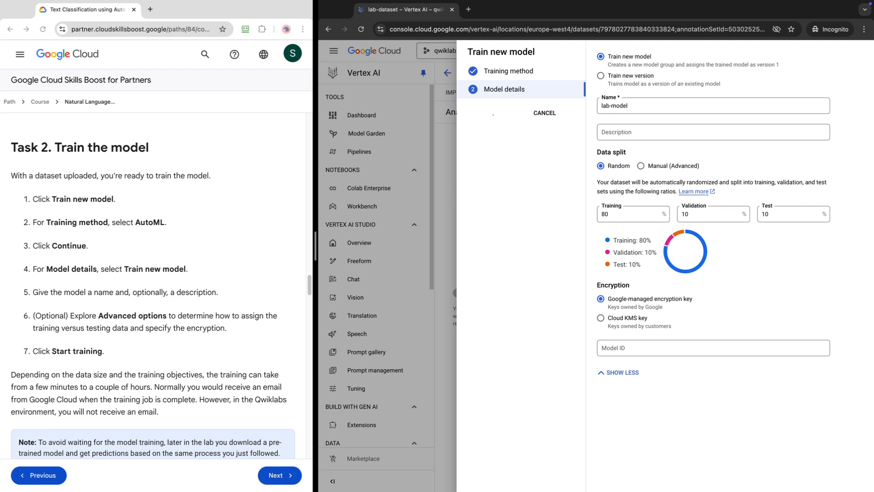
# Step: Recheck the lab's model training, data upload and dataset creation instructions, then return to the console's training error and its documentation URL
pyautogui.scroll(-5, 153, 291)
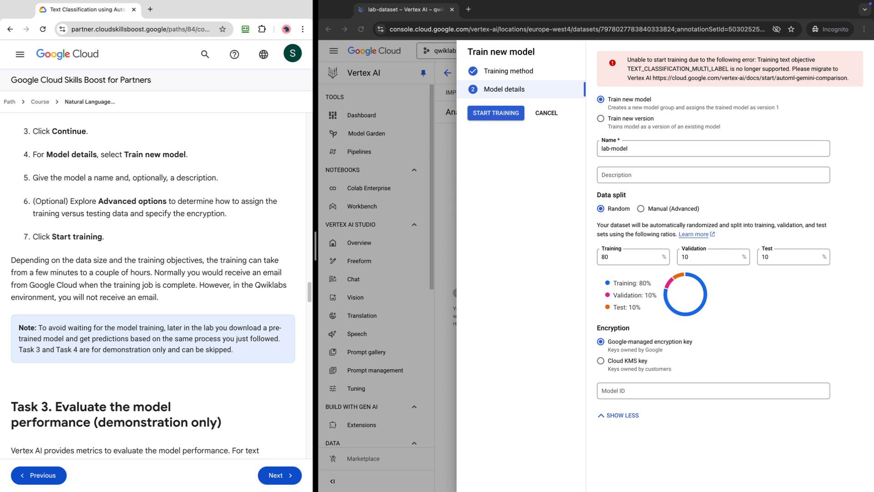
pyautogui.scroll(-1, 153, 290)
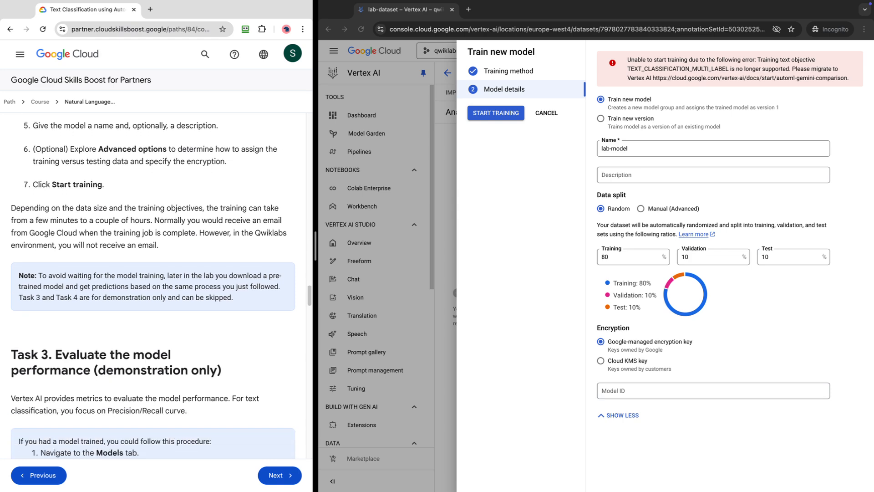
pyautogui.scroll(6, 153, 290)
pyautogui.scroll(5, 153, 286)
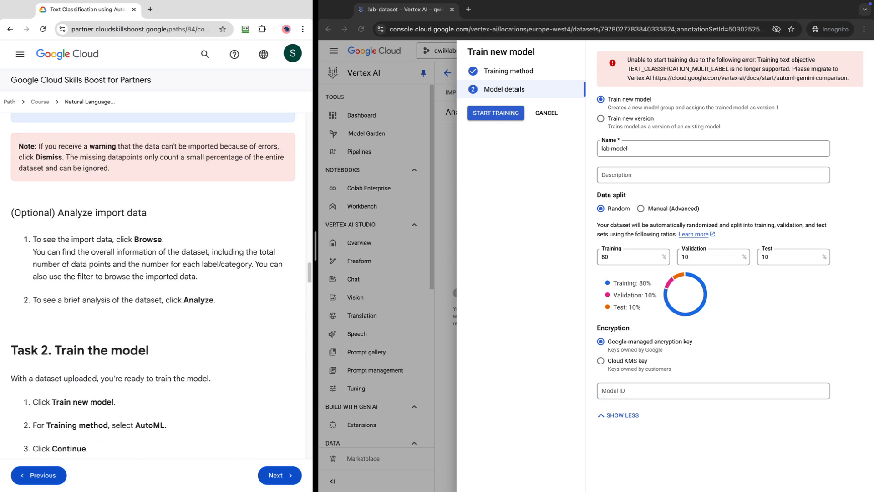
pyautogui.scroll(4, 153, 285)
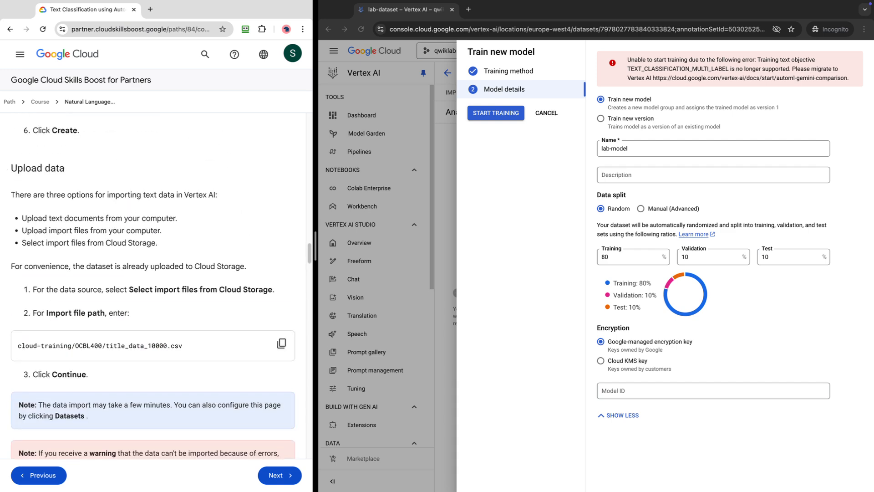
pyautogui.scroll(1, 153, 286)
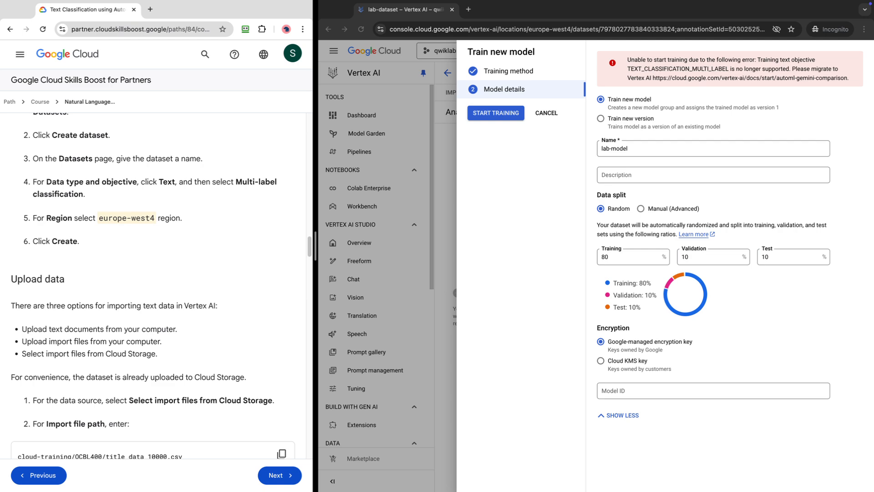
pyautogui.press('super+grave')
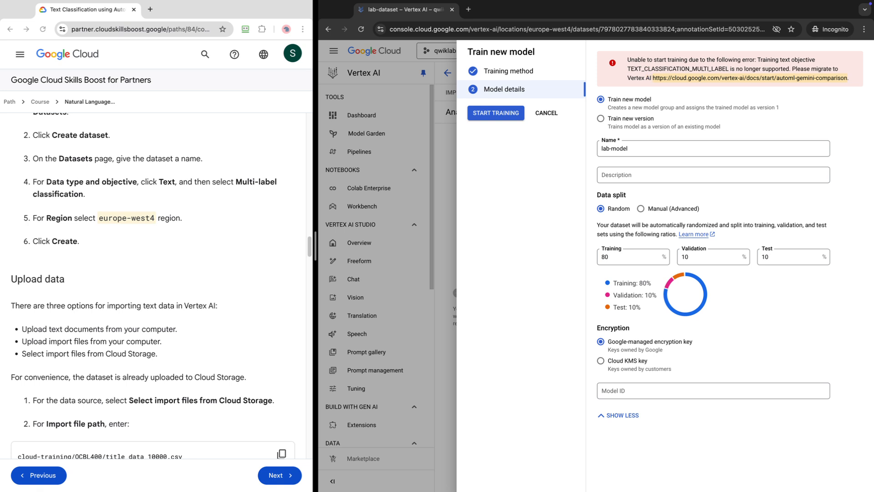
pyautogui.click(468, 9)
pyautogui.write('https://cloud.google.com/vertex-ai/docs/start/automl-gemini-comparison')
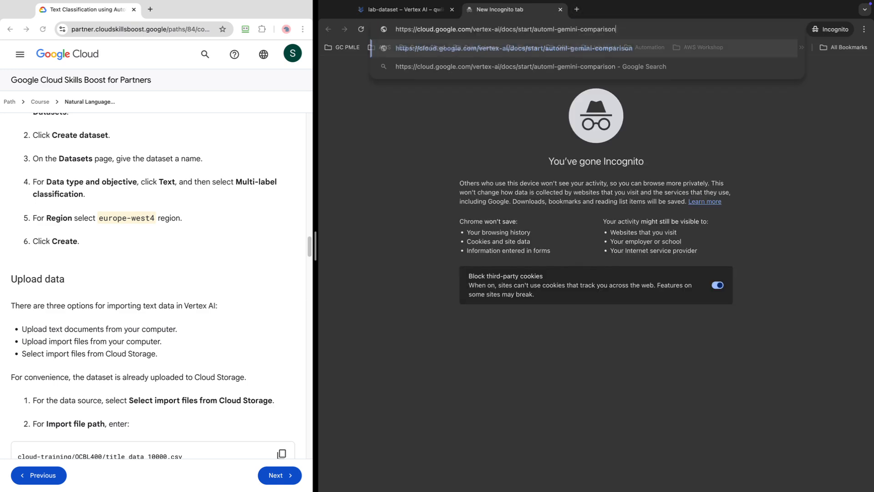
pyautogui.press('Return')
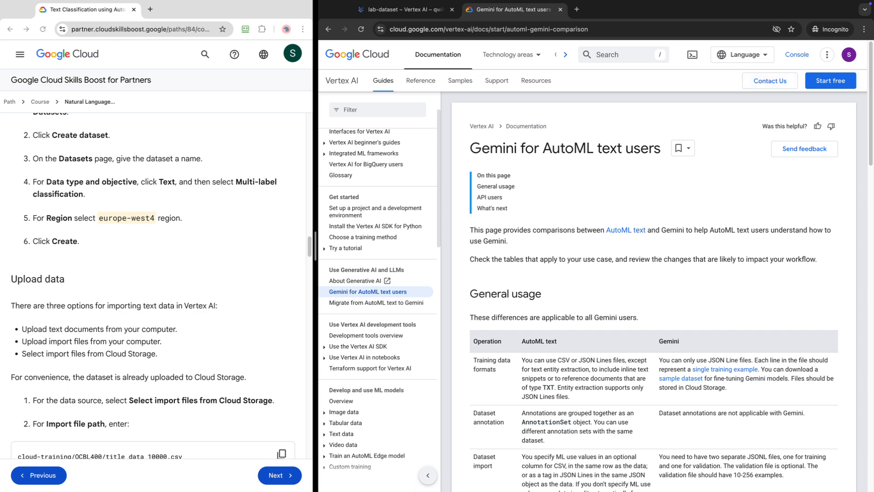
pyautogui.scroll(-4, 654, 291)
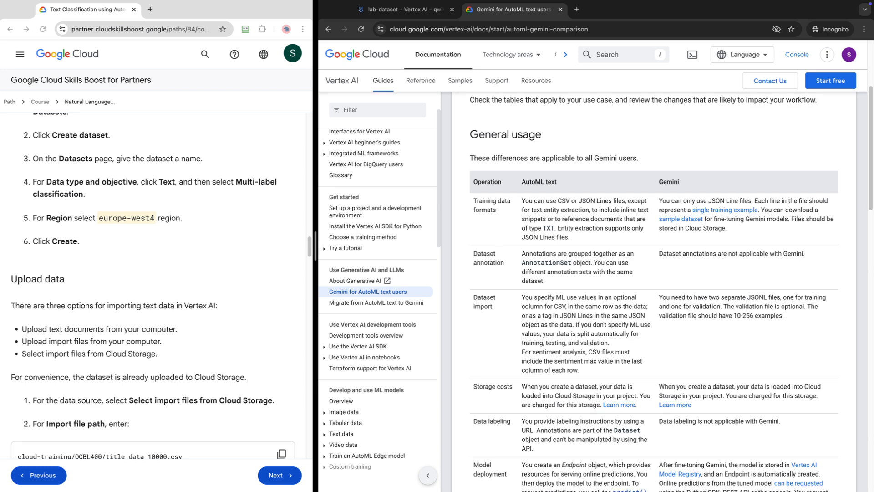
pyautogui.scroll(-2, 654, 291)
pyautogui.scroll(-8, 646, 331)
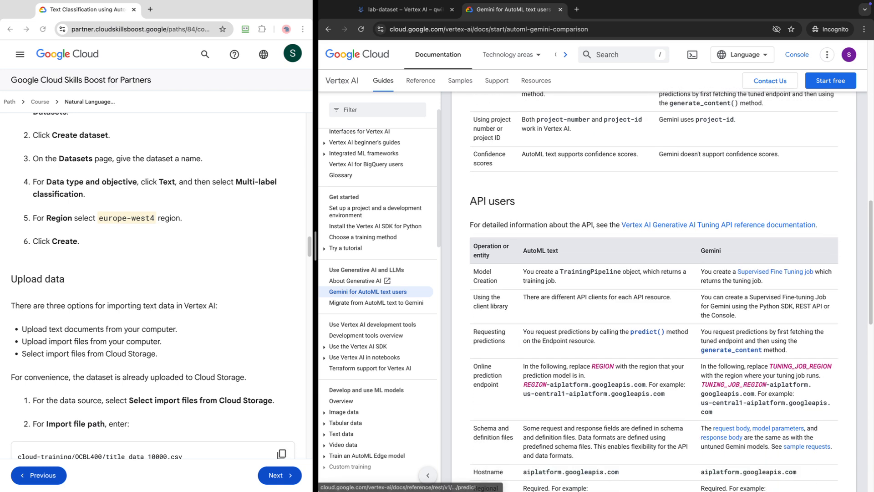
pyautogui.scroll(-7, 647, 332)
pyautogui.scroll(2, 646, 331)
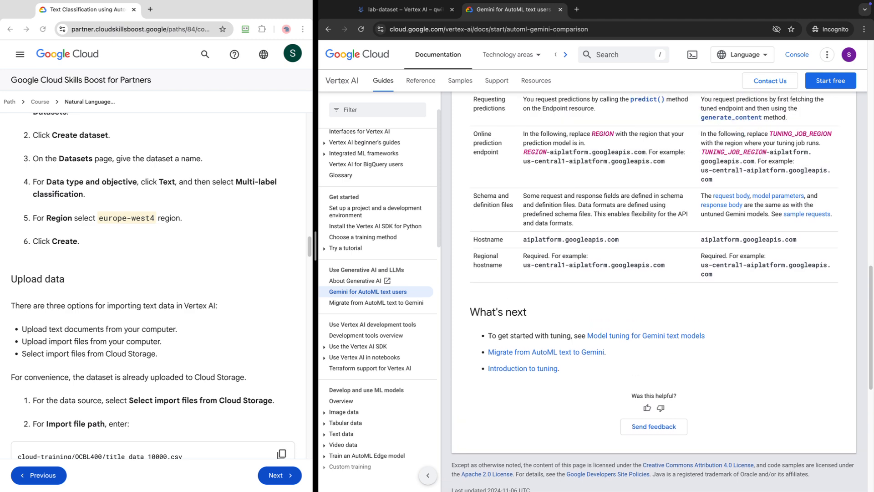
pyautogui.scroll(5, 646, 331)
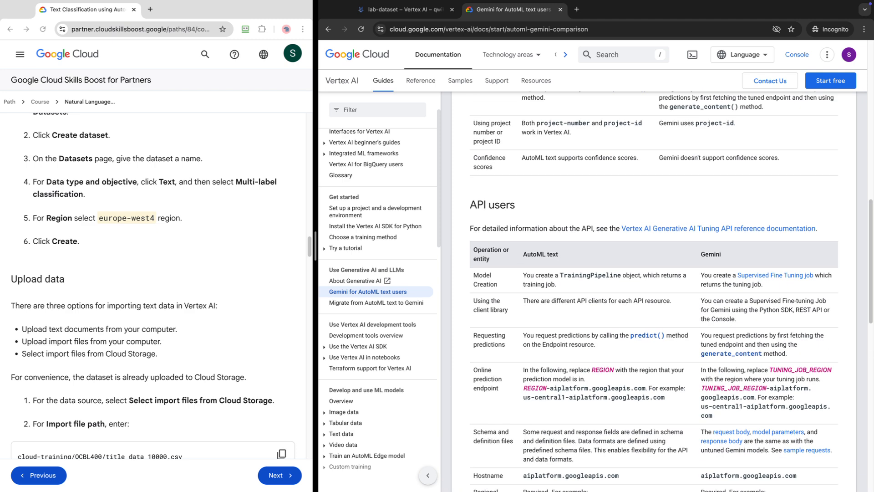
pyautogui.scroll(5, 646, 331)
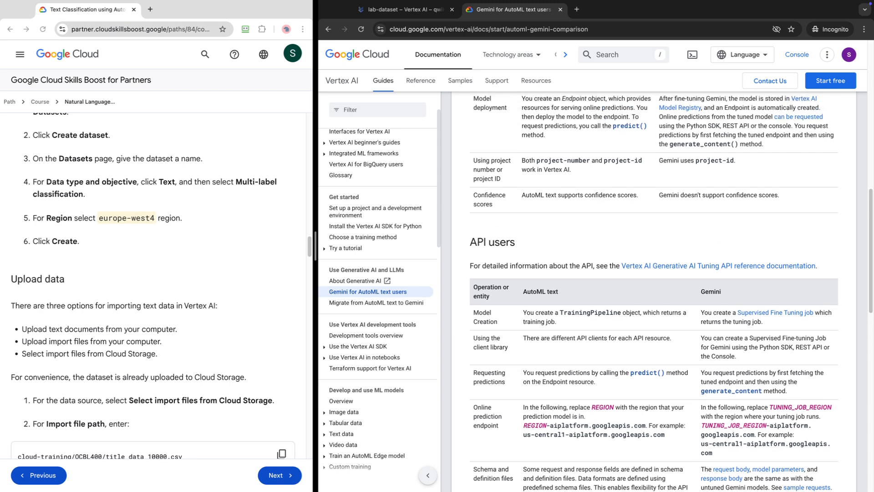
pyautogui.scroll(4, 646, 331)
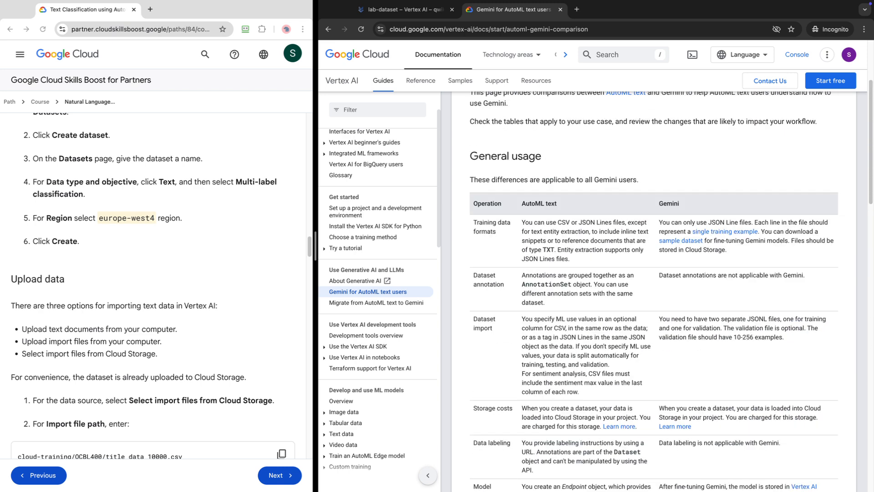
# Step: Return to the model training error in the console and reread the lab's Task 2 instructions for training the model
pyautogui.click(404, 10)
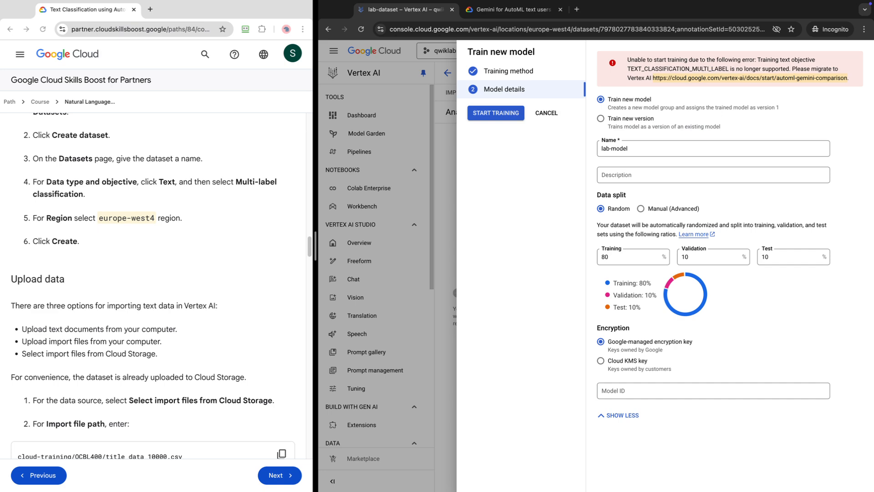
pyautogui.scroll(-2, 149, 285)
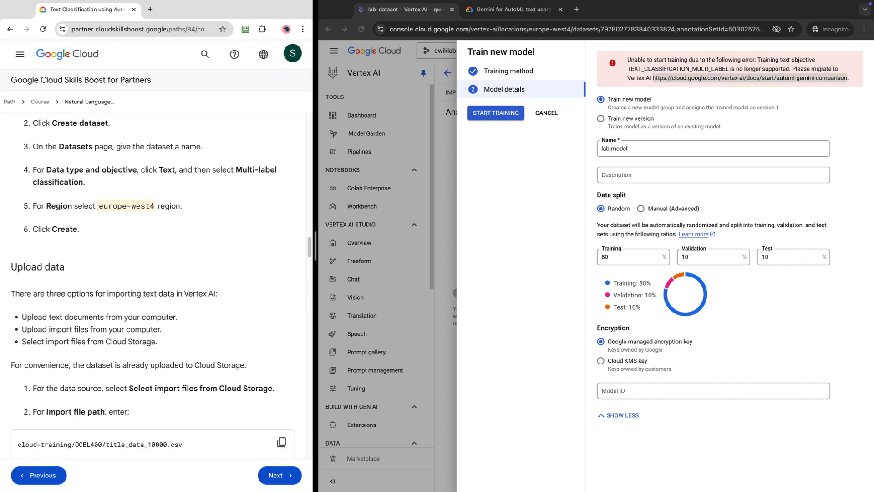
pyautogui.scroll(-10, 149, 285)
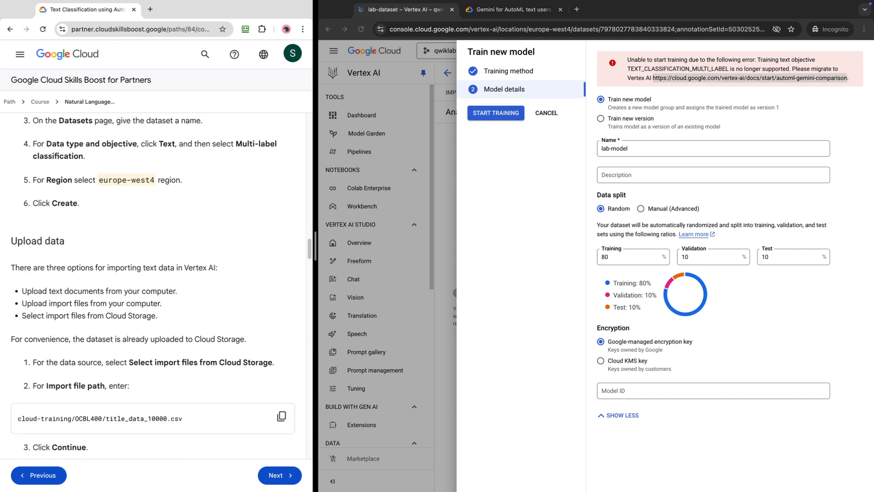
pyautogui.scroll(-2, 152, 284)
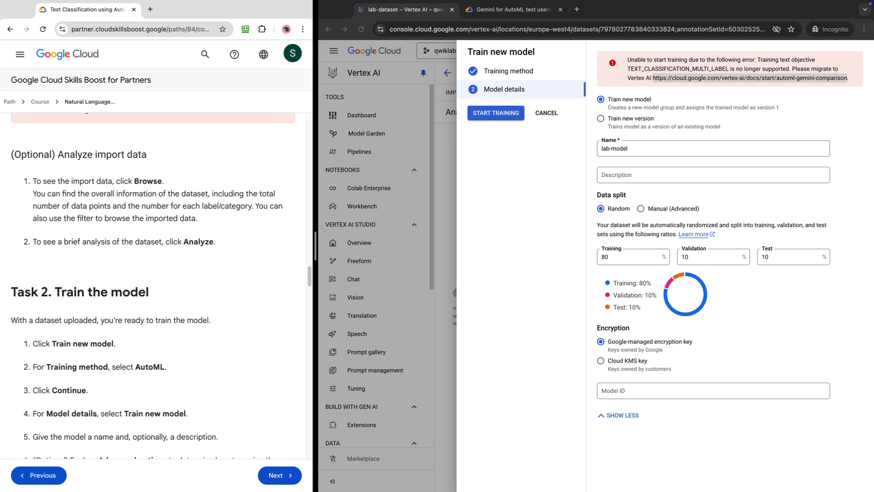
pyautogui.scroll(-5, 146, 287)
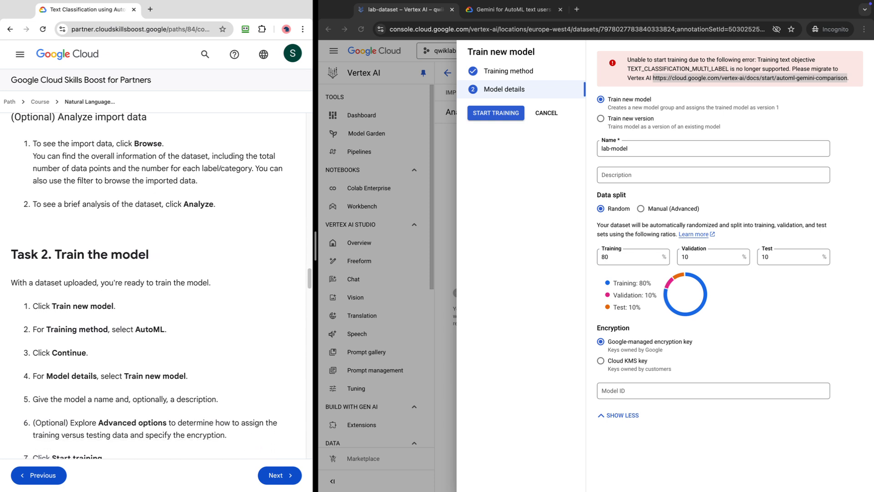
pyautogui.scroll(1, 149, 283)
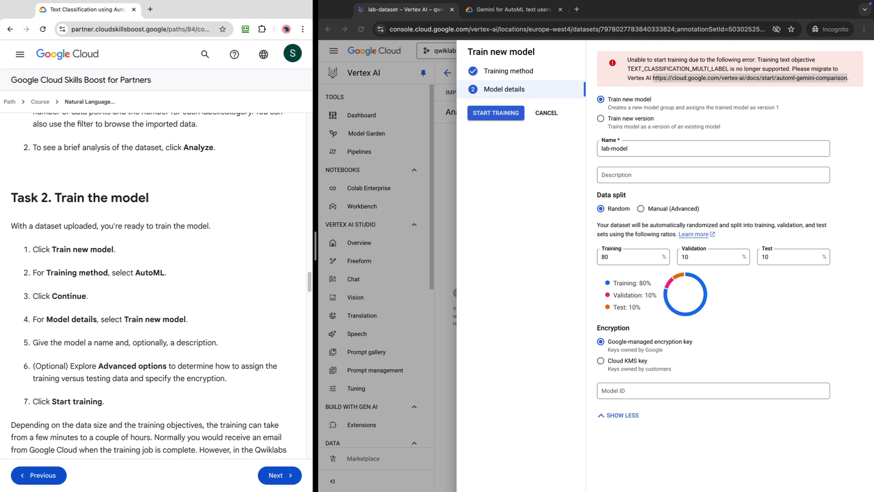
# Step: Review Custom training as the training method, reselect AutoML, and quit the lab-model setup without saving
pyautogui.click(508, 71)
pyautogui.click(509, 71)
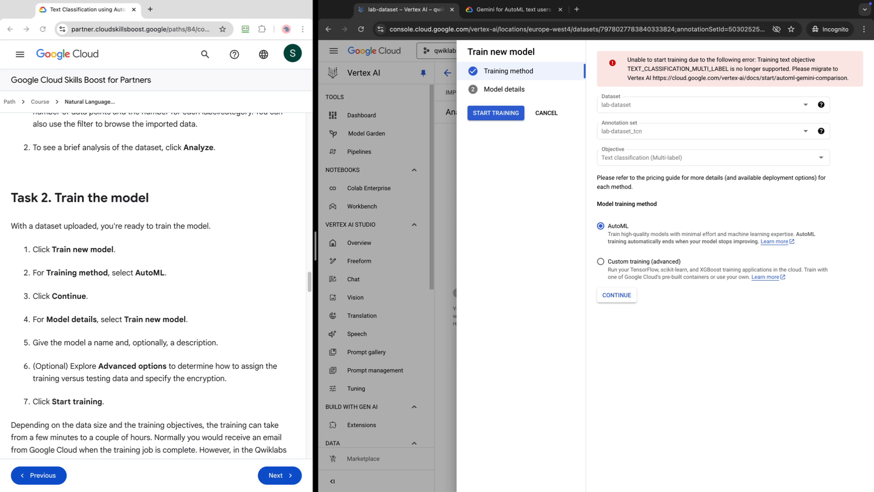
pyautogui.click(600, 261)
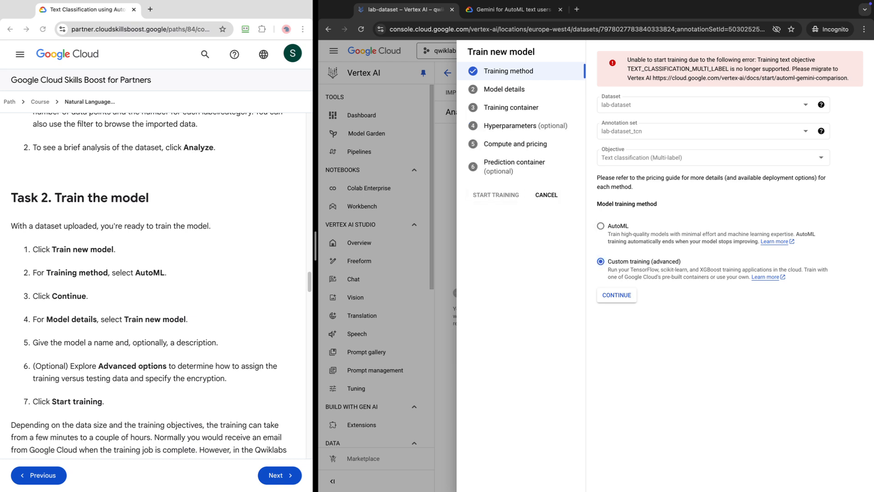
pyautogui.click(600, 226)
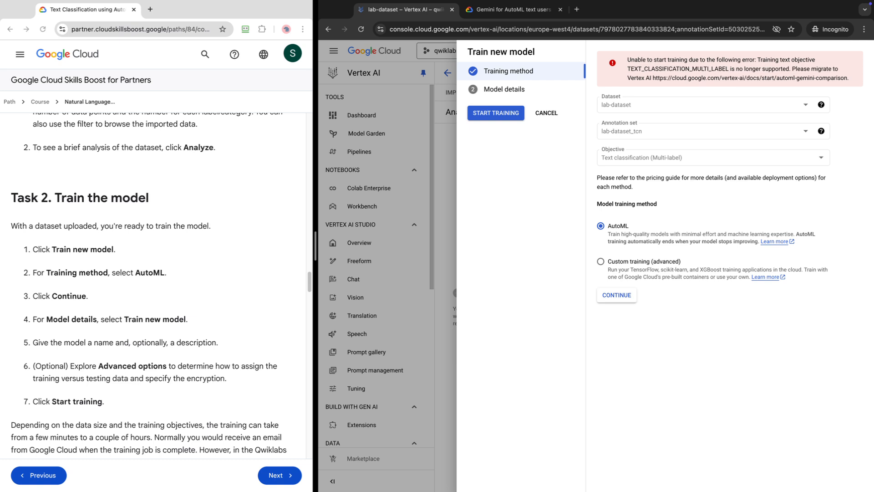
pyautogui.click(545, 113)
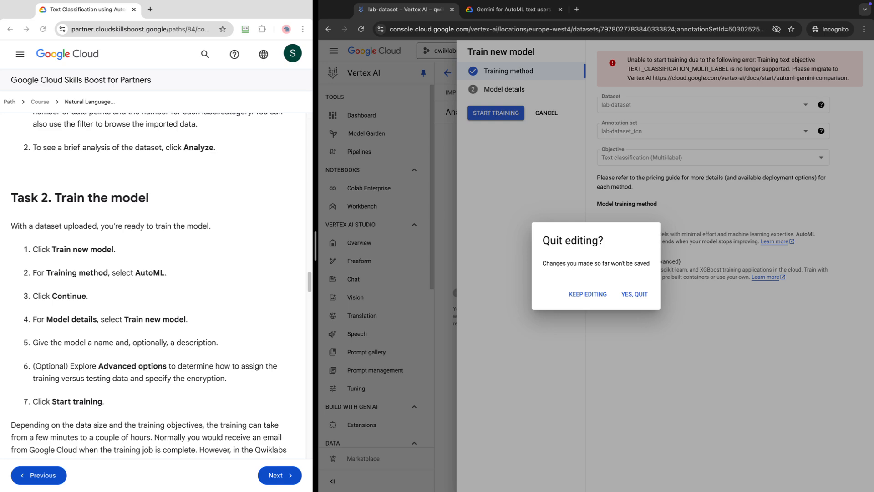
pyautogui.click(634, 294)
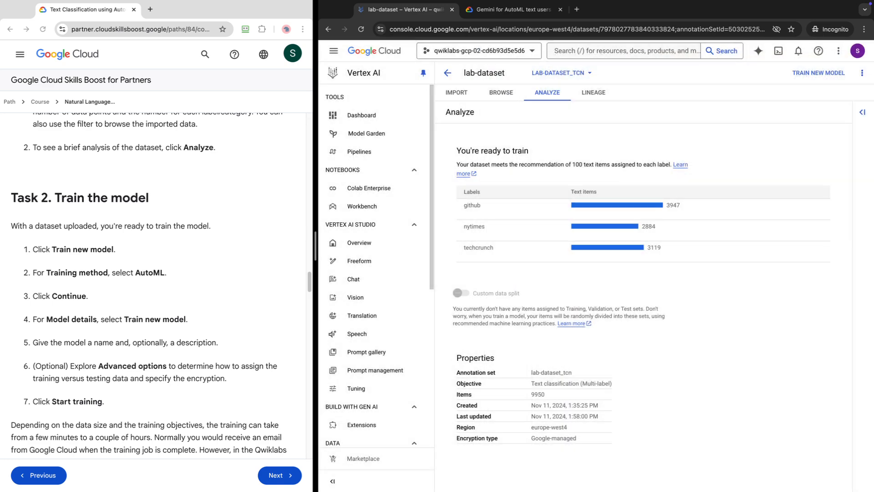
# Step: Reopen lab-dataset from the Datasets list and set up a new model with AutoML as the training method
pyautogui.click(447, 73)
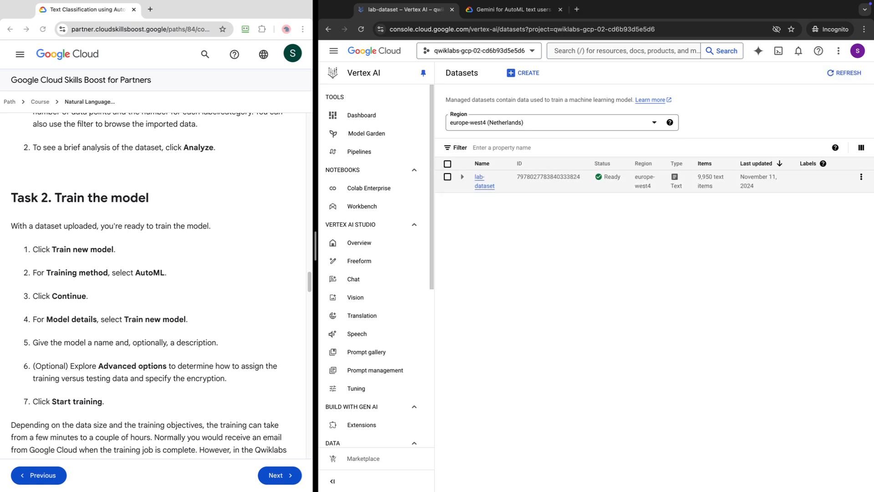
pyautogui.click(861, 176)
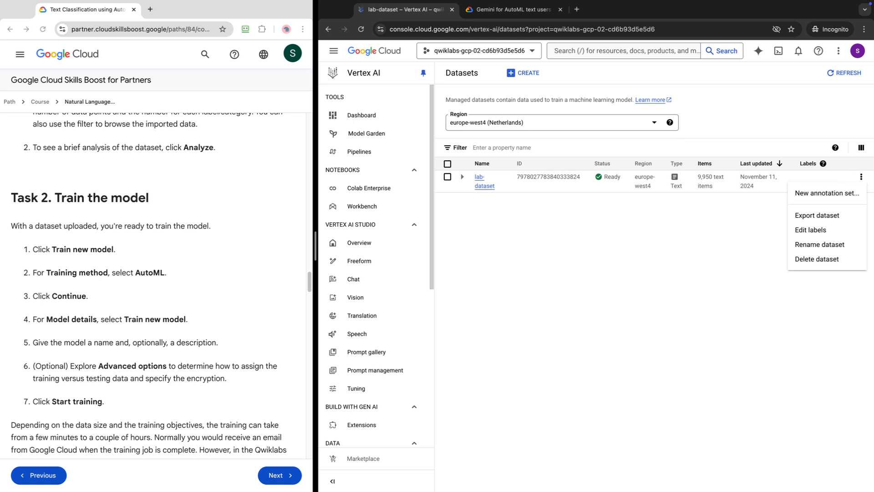
pyautogui.press('Escape')
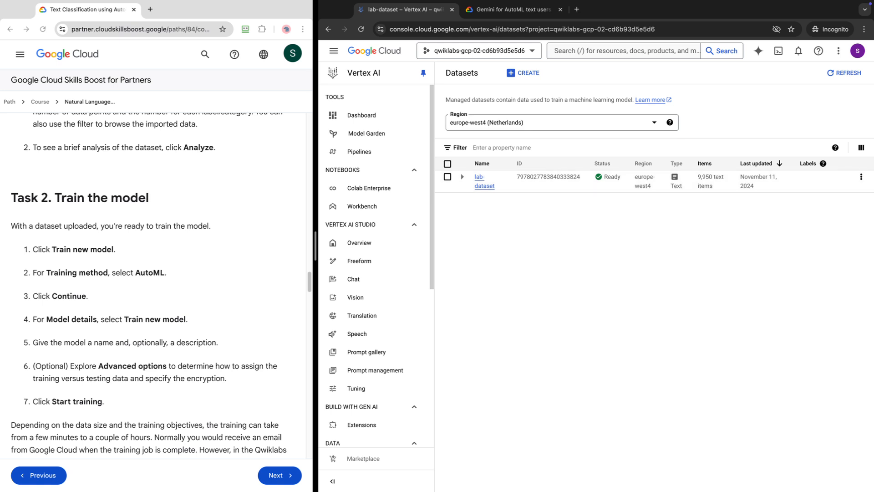
pyautogui.click(482, 182)
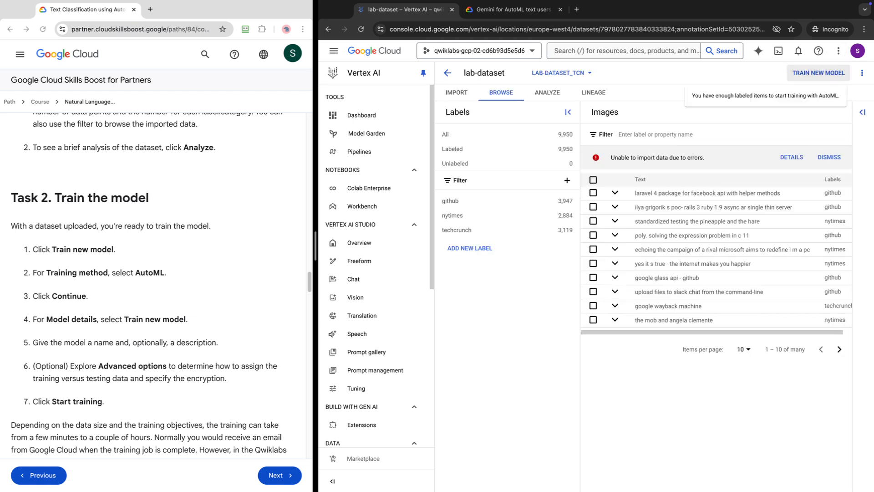
pyautogui.click(818, 73)
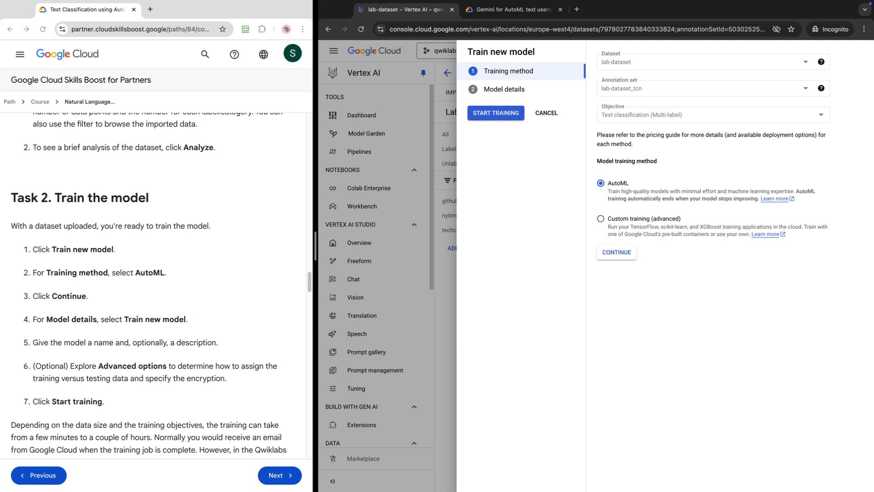
pyautogui.click(616, 252)
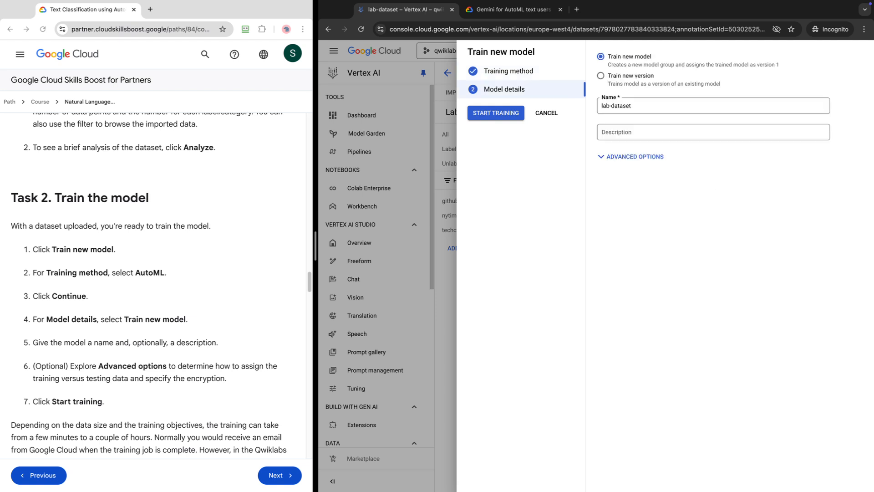
# Step: Name the new model model-lab-1, show the advanced options, and try to start its training with the random data split
pyautogui.doubleClick(621, 106)
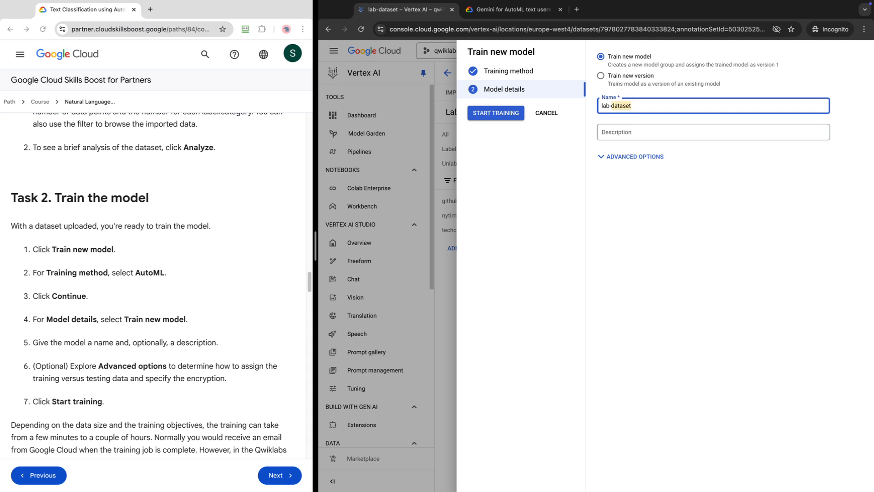
pyautogui.click(622, 132)
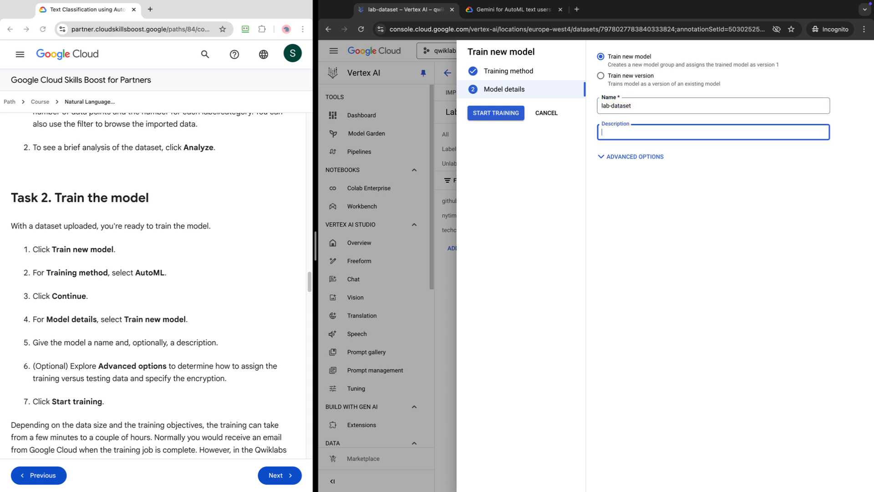
pyautogui.click(631, 105)
pyautogui.press('super+a')
pyautogui.write('model-lab')
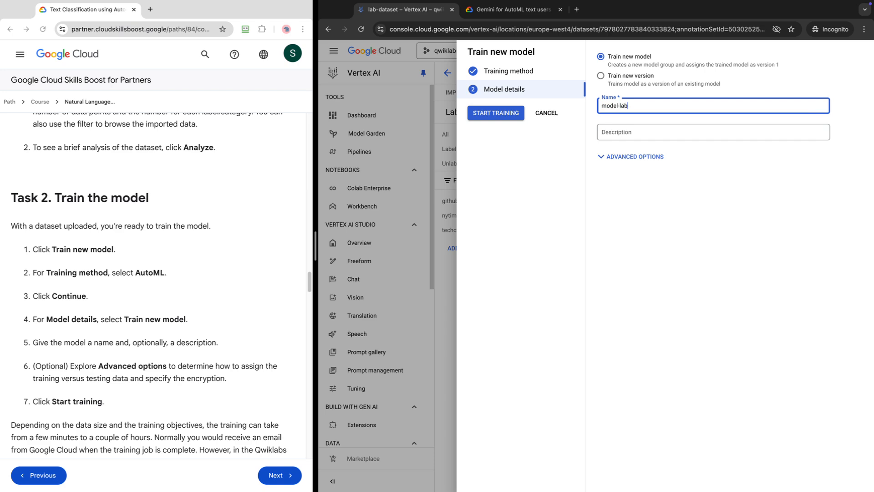
pyautogui.press('F4')
pyautogui.press('Escape')
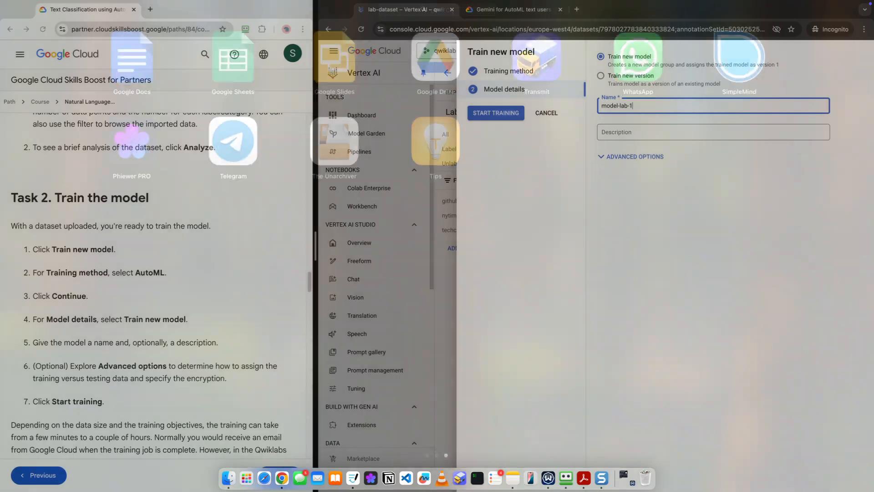
pyautogui.click(631, 157)
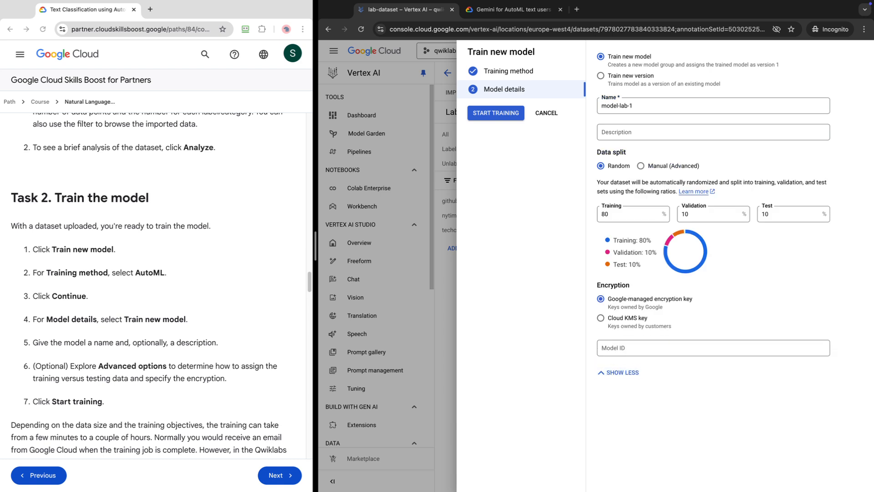
pyautogui.click(496, 112)
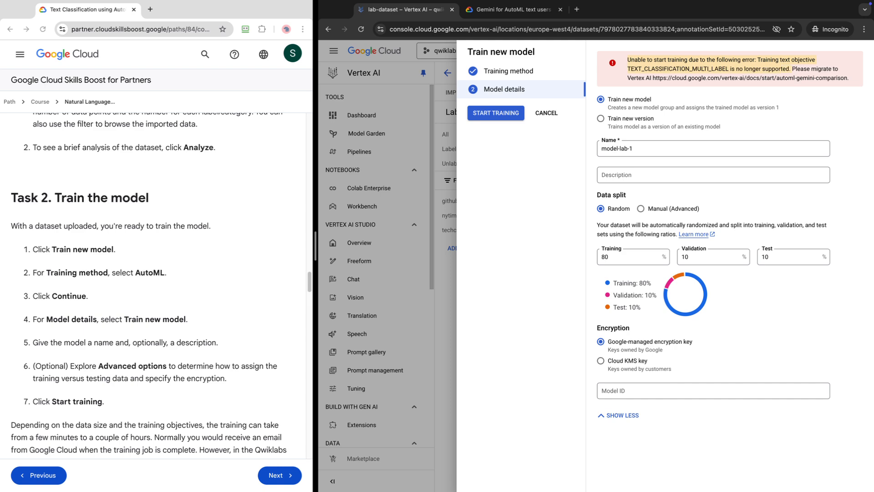
# Step: Search Google in a new tab for "Unable to start training due to the following error: Training text objective TEXT_CLASSIFICATION_MULTI_LABEL is no longer supported."
pyautogui.hotkey('ctrl', 't')
pyautogui.write('Unable to start training due to the following error: Training text objective TEXT_CLASSIFICATION_MULTI_LABEL is no longer supported. Please migrate to Vertex AI https://cloud.google.com/vertex-ai/docs/start/automl-gemini-comparison.')
pyautogui.press('Return')
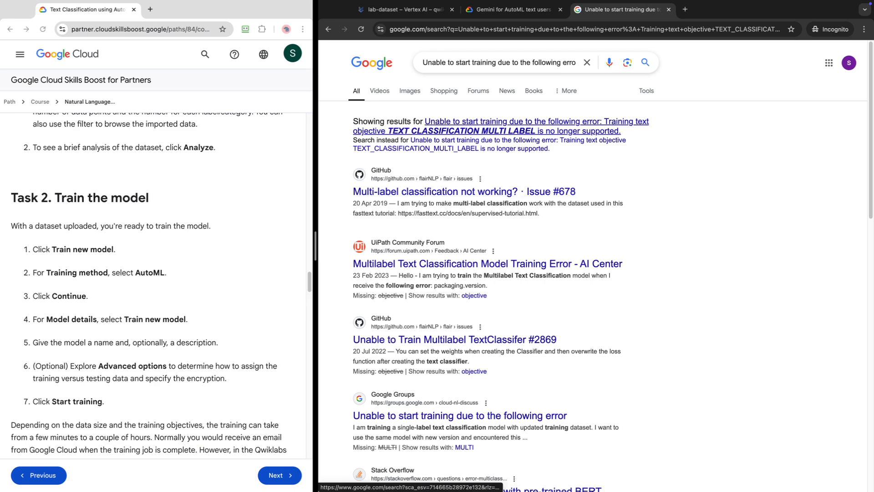
# Step: Check the GitHub result "Multi-label classification not working?" and open the Google Groups result "Unable to start training due to the following error"
pyautogui.click(478, 131)
pyautogui.click(464, 139)
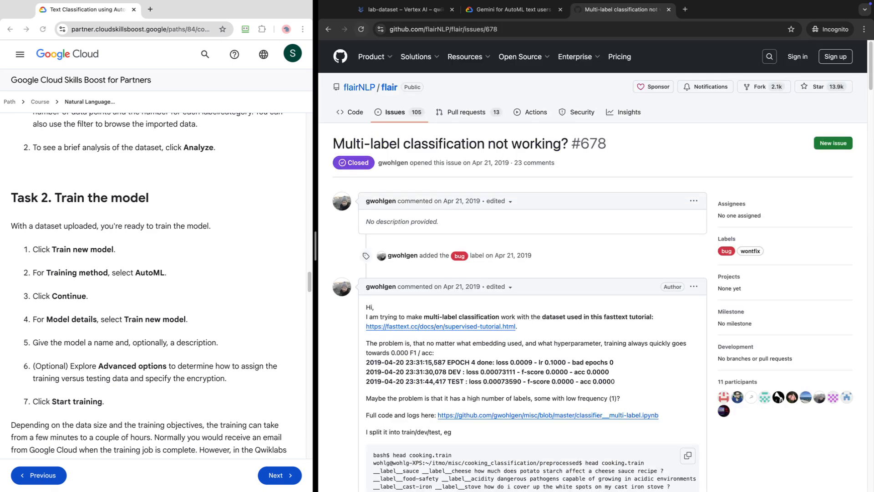
pyautogui.click(328, 28)
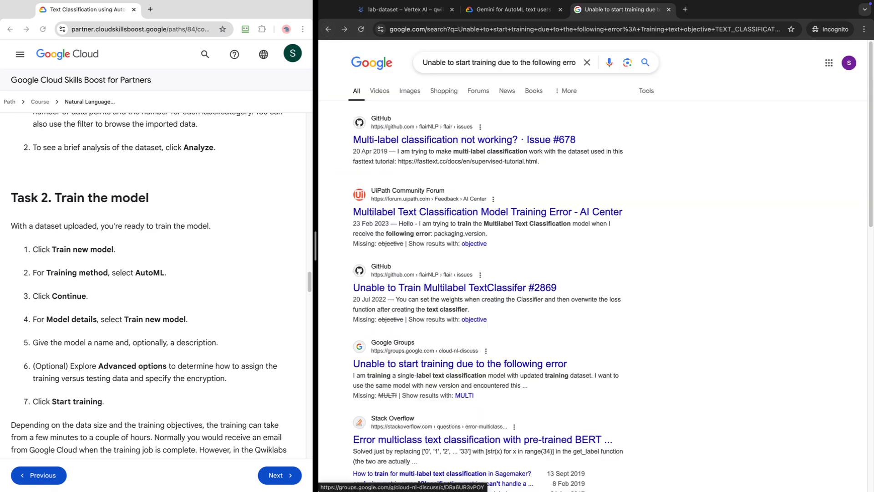
pyautogui.click(460, 363)
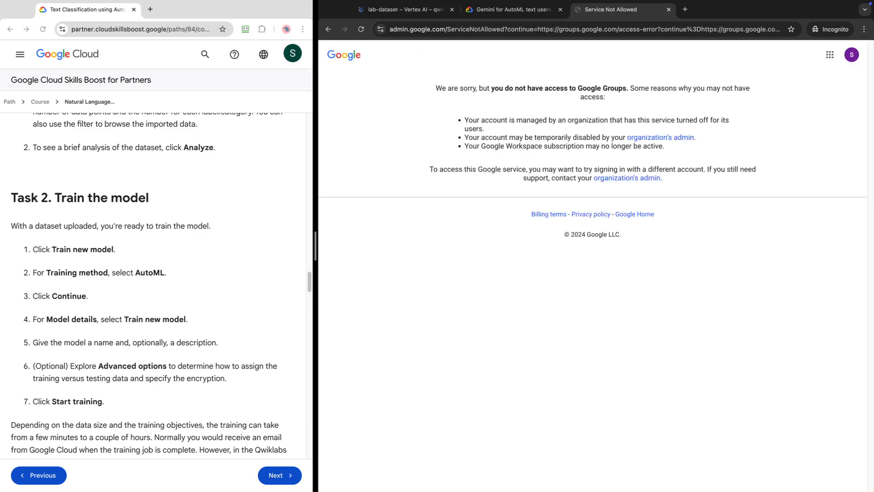
# Step: Return to the search results and read the UiPath forum thread "Multilabel Text Classification Model Training Error"
pyautogui.click(329, 29)
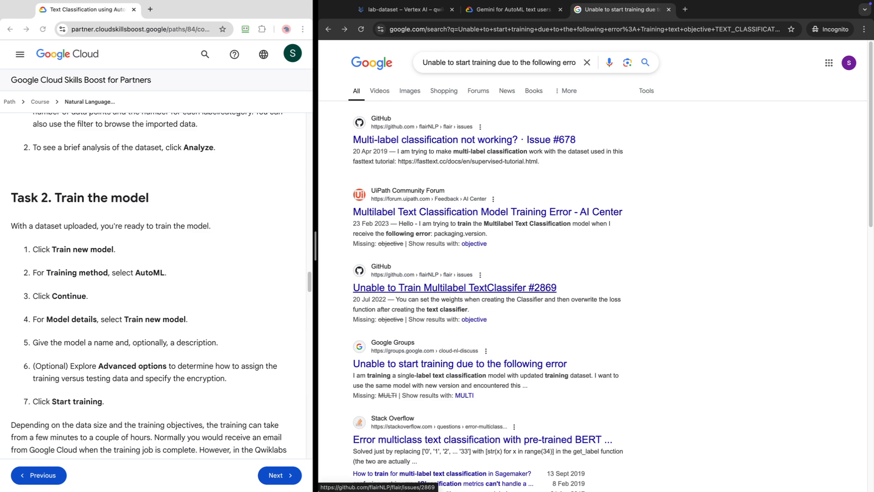
pyautogui.click(487, 212)
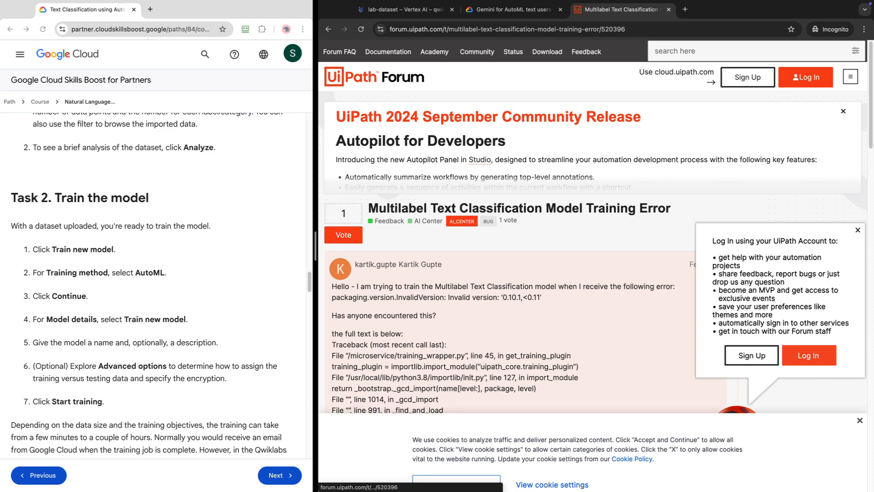
pyautogui.scroll(-10, 523, 273)
pyautogui.scroll(-8, 524, 205)
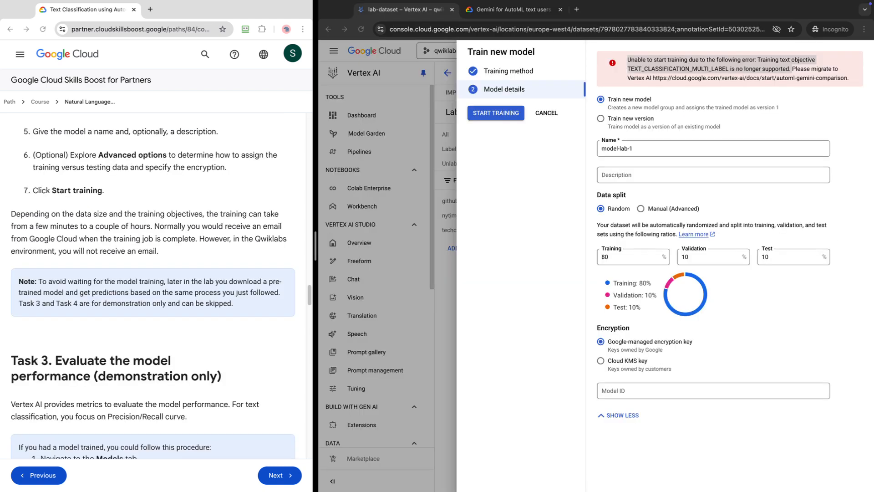
# Step: Recheck the lab's Task 2 training instructions against the settings in the new model form
pyautogui.scroll(4, 153, 286)
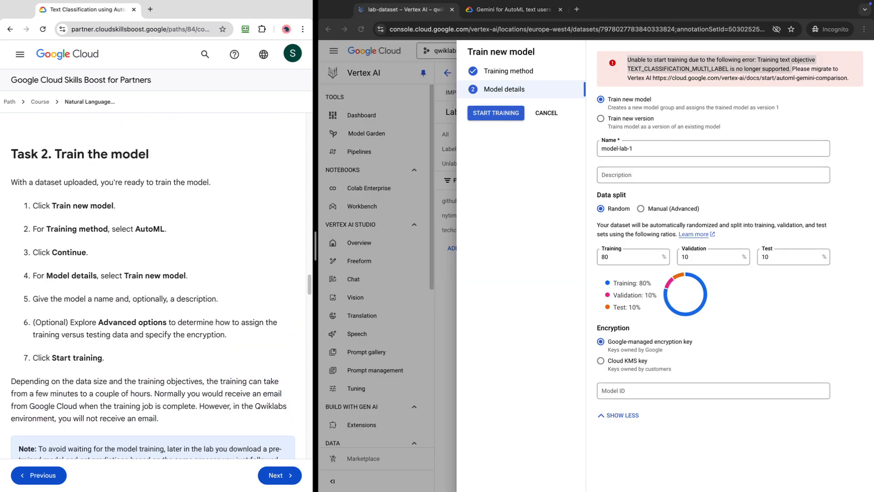
pyautogui.scroll(-1, 153, 298)
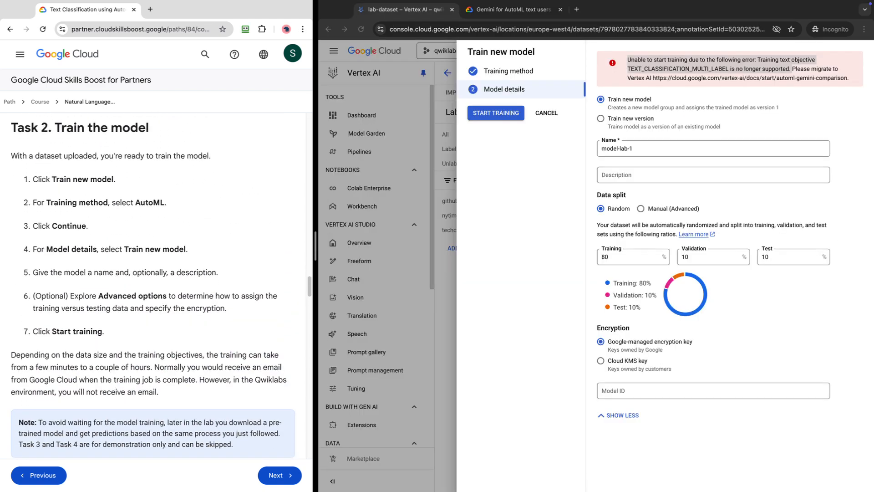
pyautogui.click(521, 255)
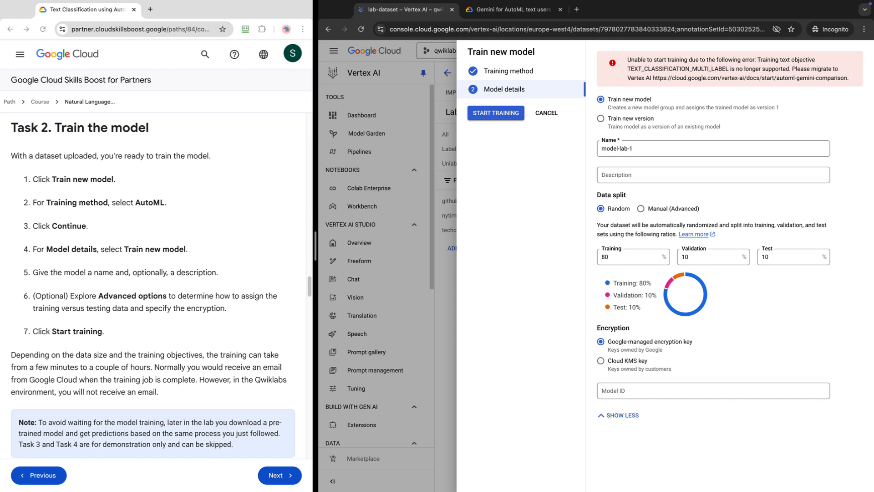
# Step: Review the general usage and API comparison tables in the "Gemini for AutoML text users" documentation
pyautogui.click(514, 9)
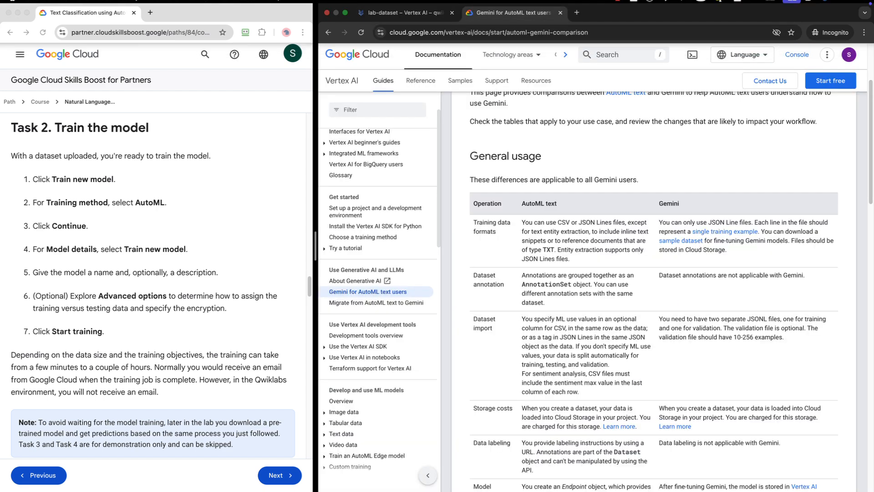
pyautogui.scroll(-2, 654, 292)
pyautogui.scroll(5, 653, 291)
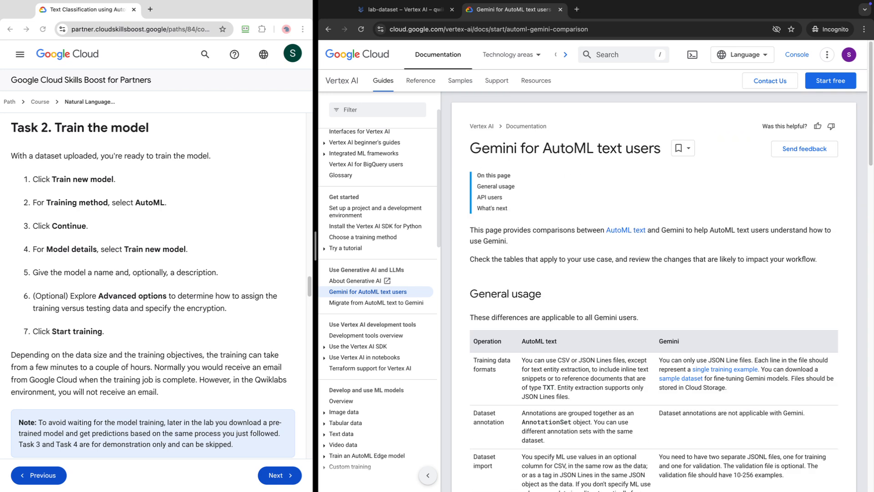
pyautogui.scroll(-10, 654, 291)
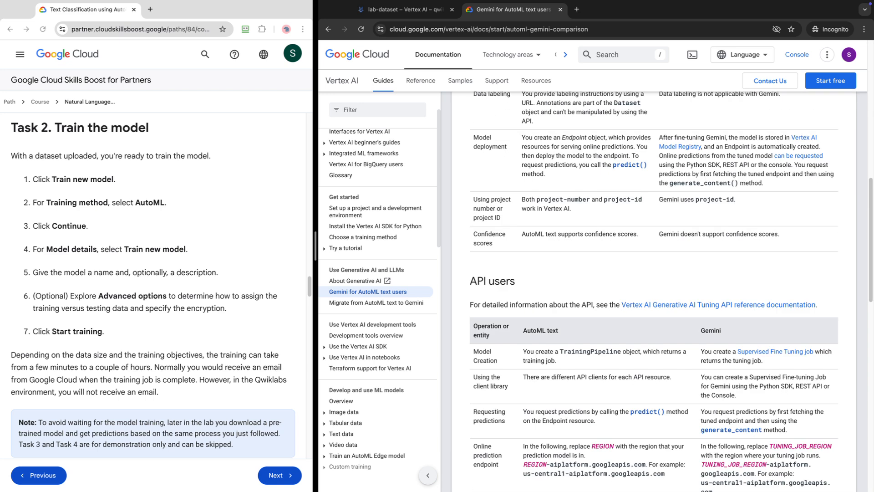
# Step: Read the lab's remarks on training time, the note about the pre-trained model, and the start of Task 3
pyautogui.scroll(-3, 153, 290)
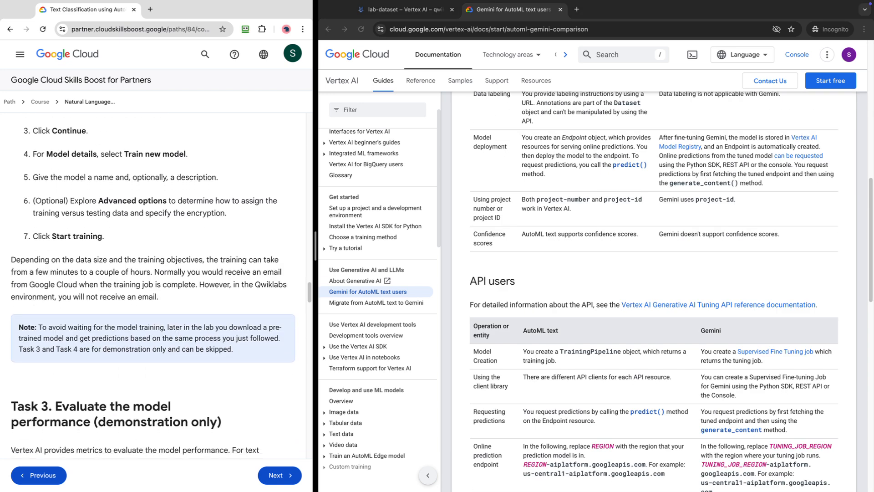
pyautogui.moveTo(209, 260); pyautogui.dragTo(183, 284)
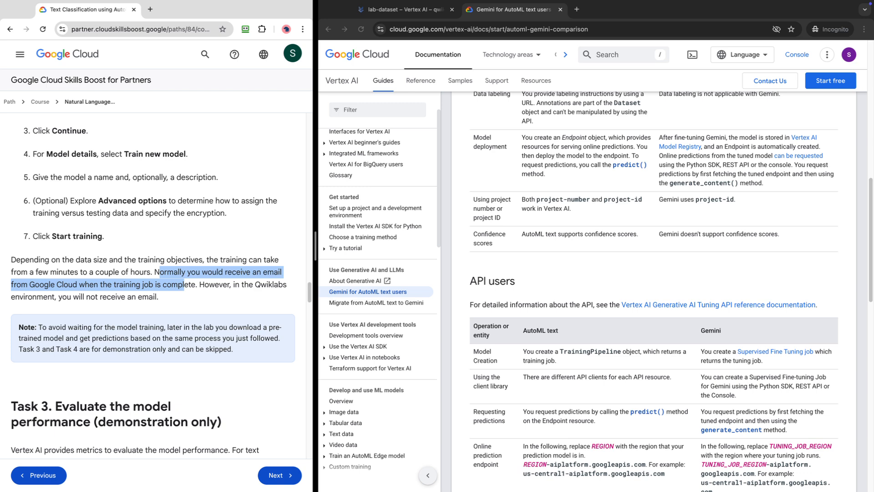
pyautogui.scroll(-2, 153, 285)
pyautogui.moveTo(42, 223); pyautogui.dragTo(268, 224)
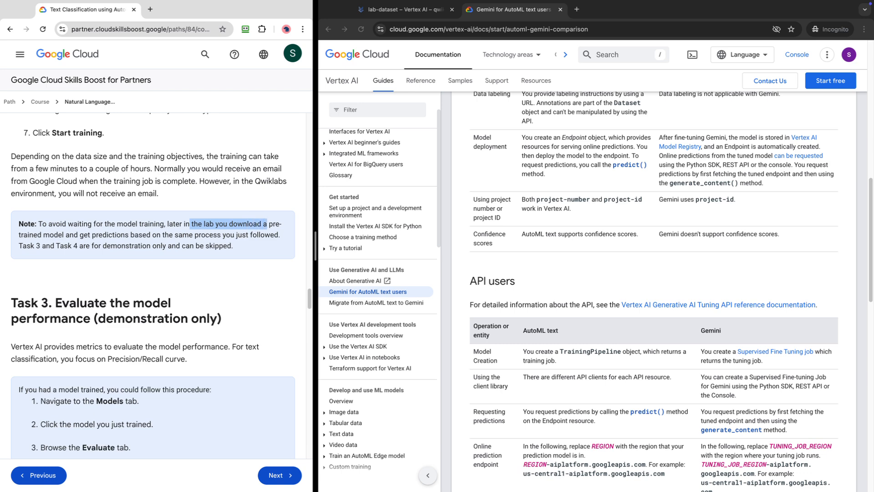
pyautogui.moveTo(42, 234); pyautogui.dragTo(275, 234)
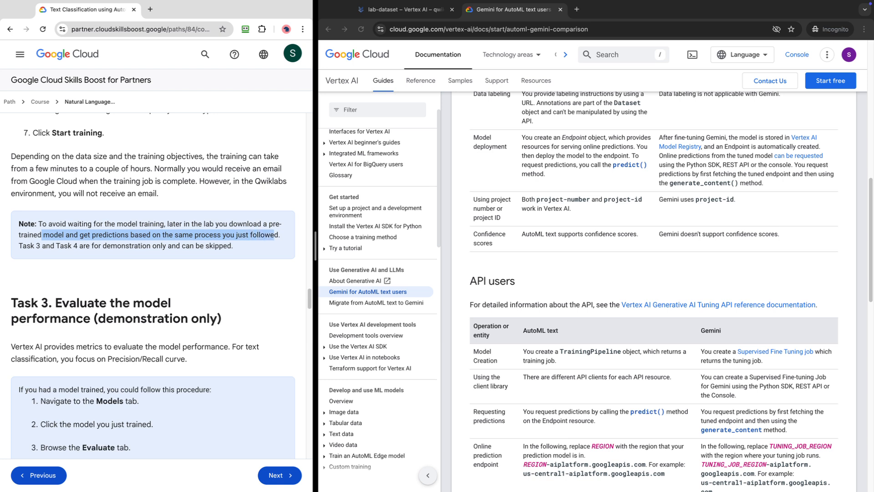
pyautogui.moveTo(41, 246); pyautogui.dragTo(234, 245)
pyautogui.scroll(-3, 153, 289)
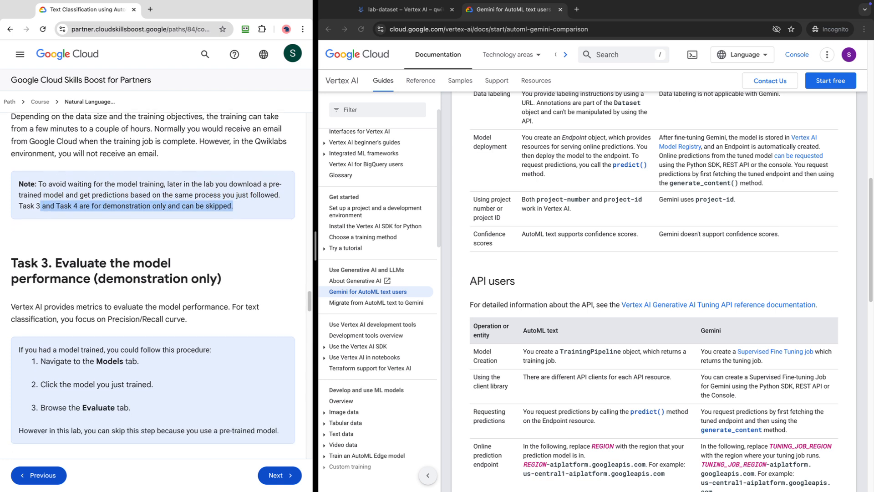
pyautogui.scroll(-2, 153, 289)
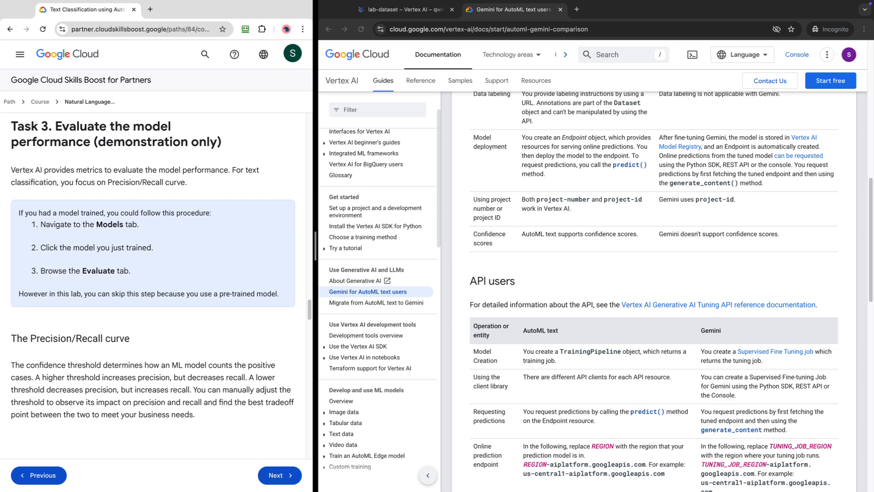
# Step: Quit the new model setup for lab-dataset without saving and open the Model Registry in Vertex AI
pyautogui.click(401, 9)
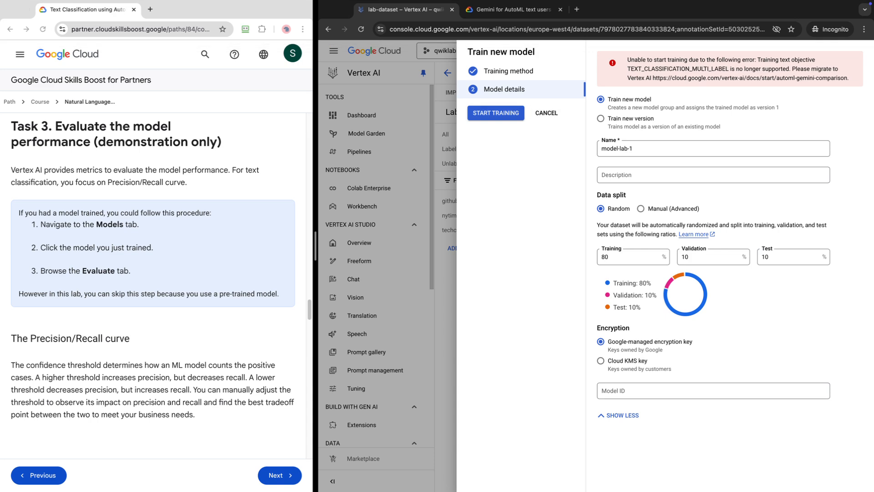
pyautogui.click(546, 113)
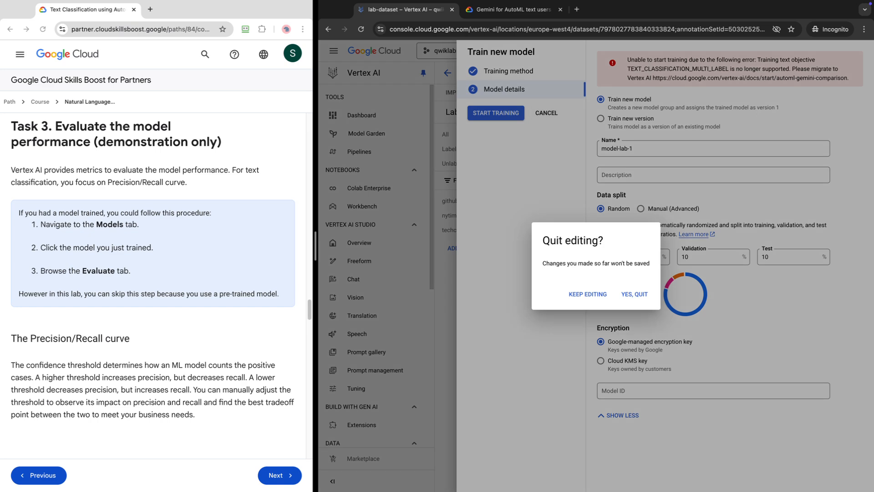
pyautogui.click(634, 294)
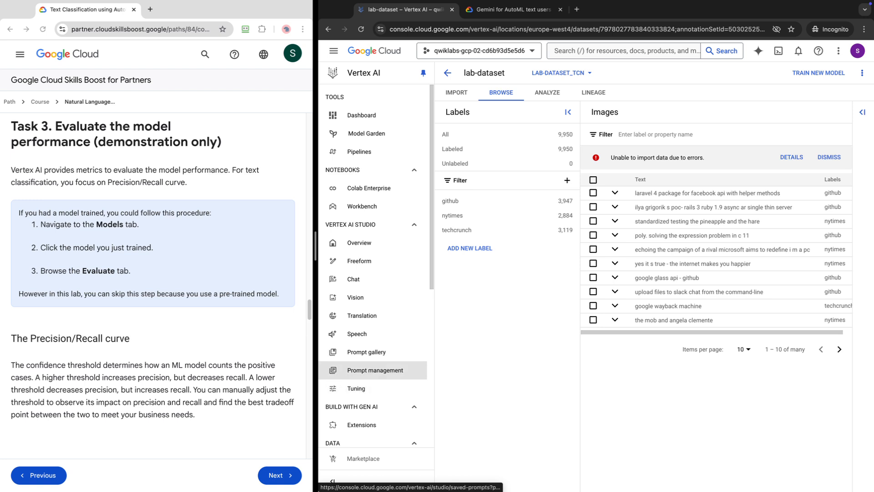
pyautogui.scroll(-5, 380, 265)
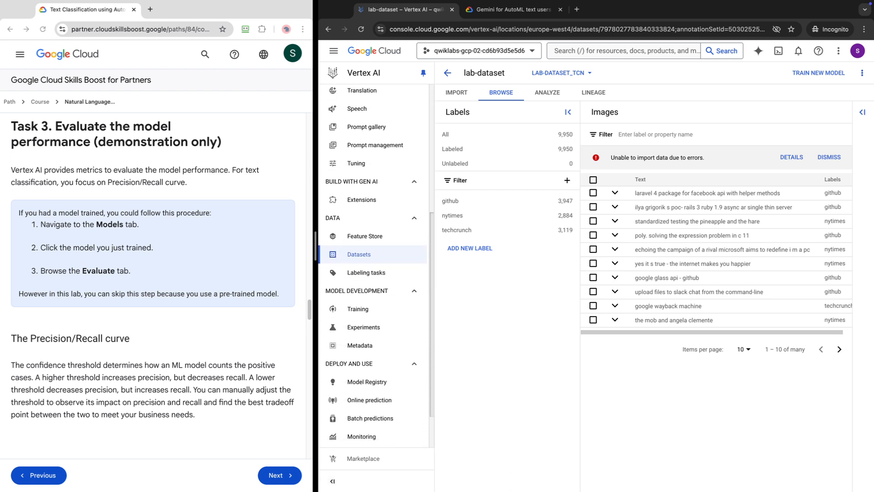
pyautogui.scroll(-2, 378, 273)
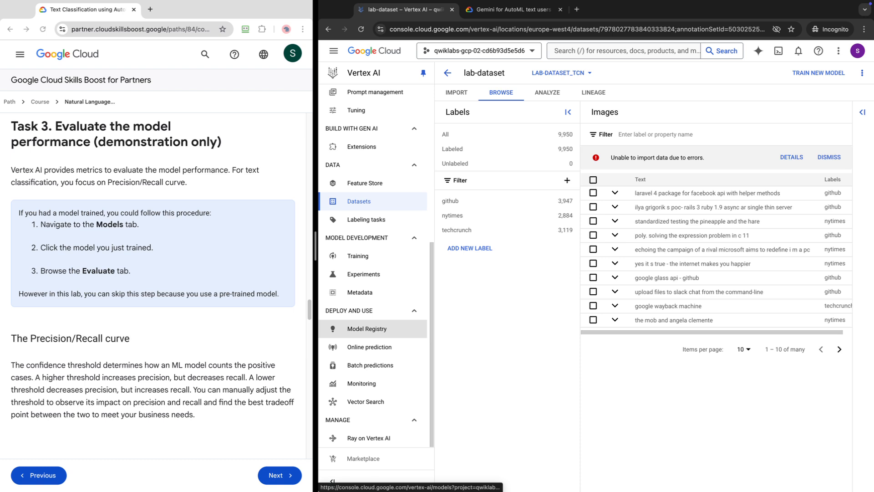
pyautogui.click(367, 328)
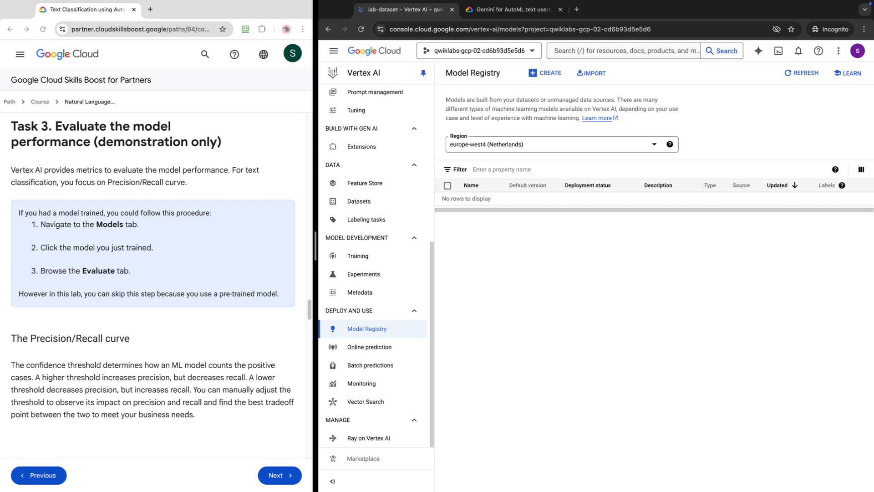
# Step: Examine the lab's Task 3 model evaluation procedure and its explanation of the Precision/Recall curve
pyautogui.click(182, 318)
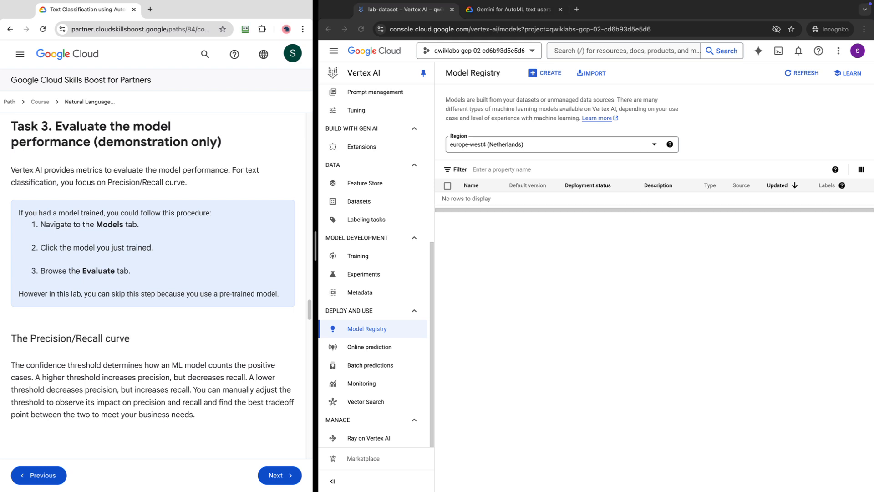
pyautogui.moveTo(49, 293); pyautogui.dragTo(276, 294)
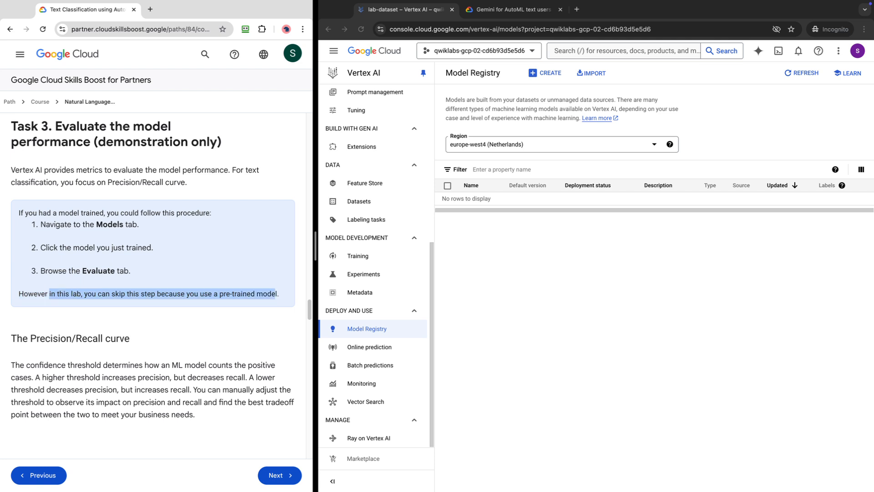
pyautogui.scroll(-5, 153, 287)
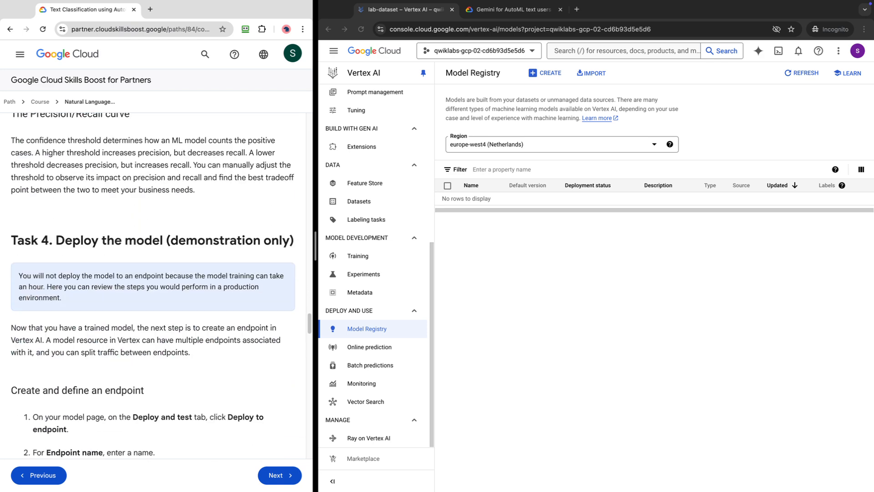
pyautogui.scroll(1, 153, 285)
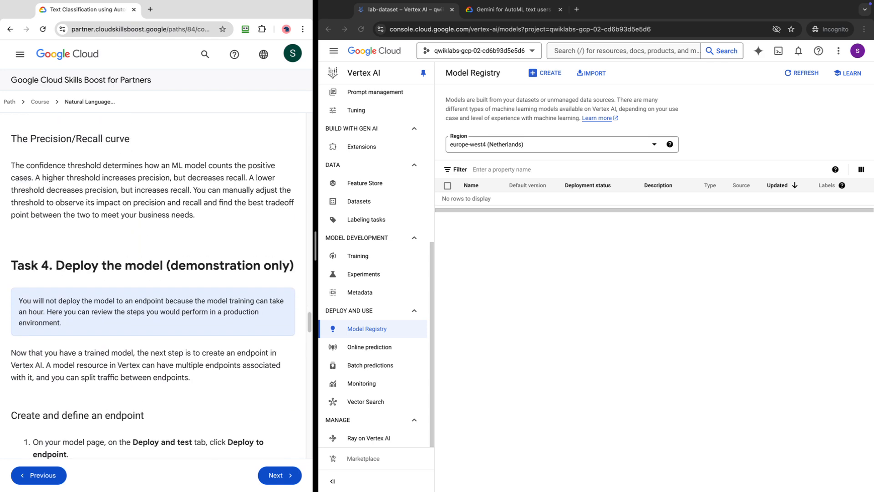
pyautogui.scroll(7, 153, 285)
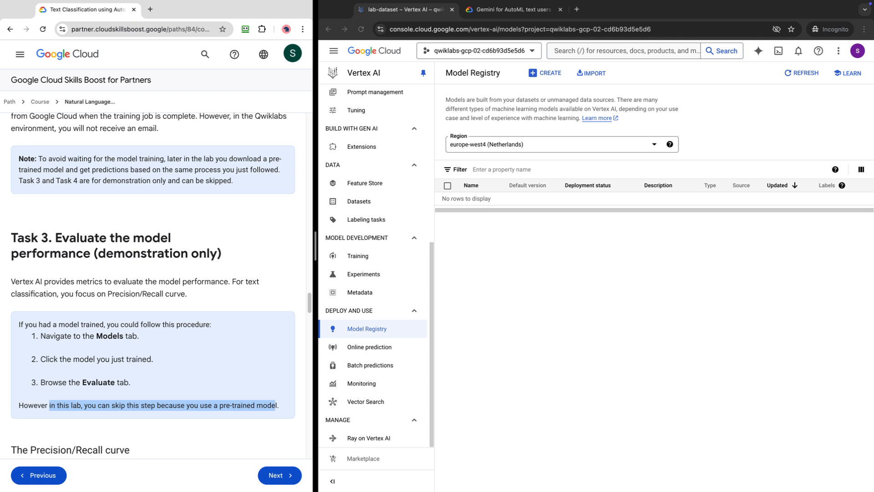
pyautogui.scroll(-2, 153, 285)
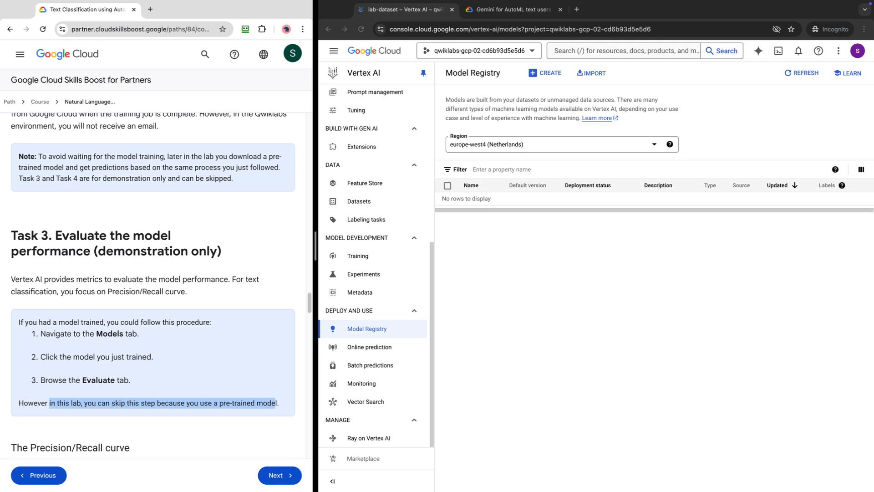
pyautogui.scroll(-3, 153, 286)
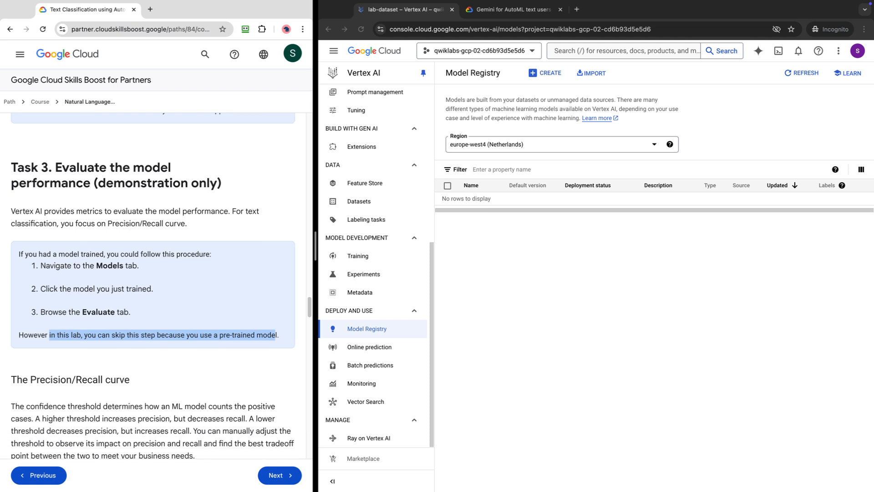
pyautogui.scroll(-1, 153, 286)
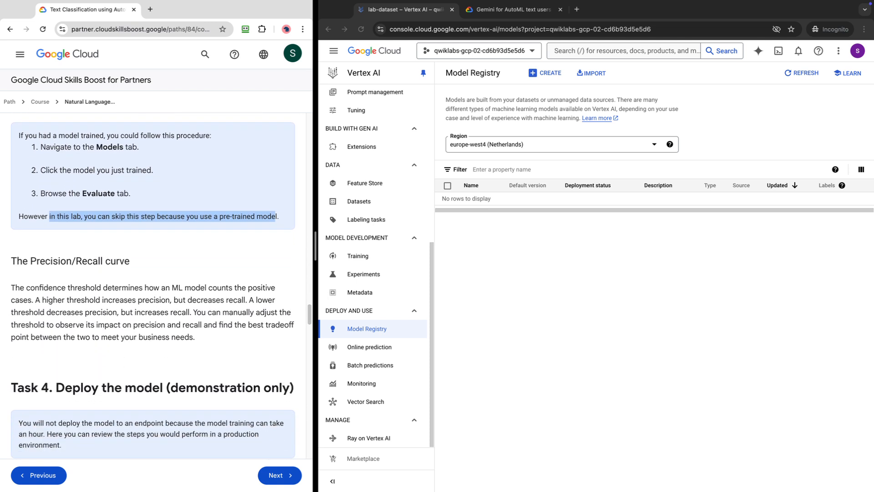
pyautogui.moveTo(30, 287); pyautogui.dragTo(195, 337)
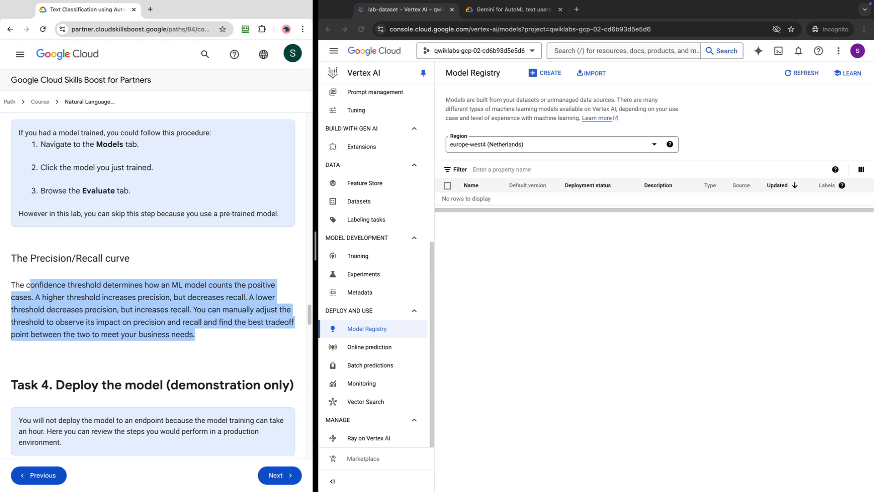
# Step: Read the lab's Task 4 introduction on deploying the model and using multiple endpoints for a model resource
pyautogui.scroll(-5, 152, 285)
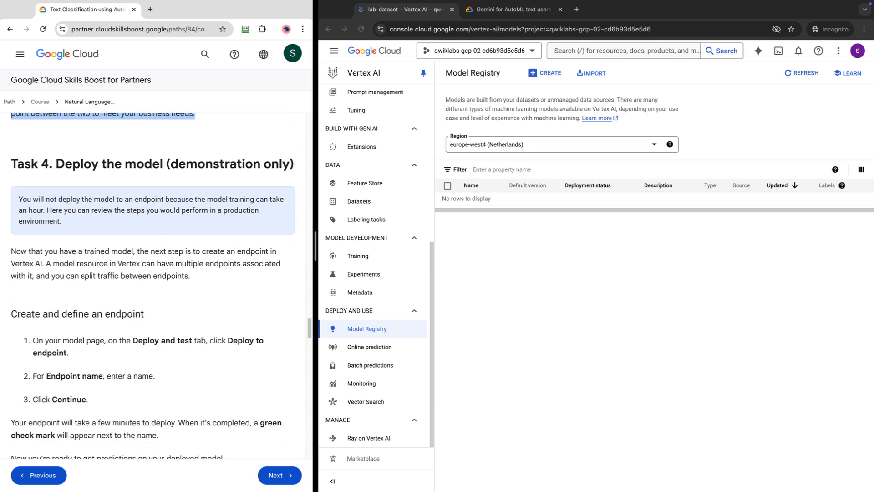
pyautogui.moveTo(18, 199); pyautogui.dragTo(62, 221)
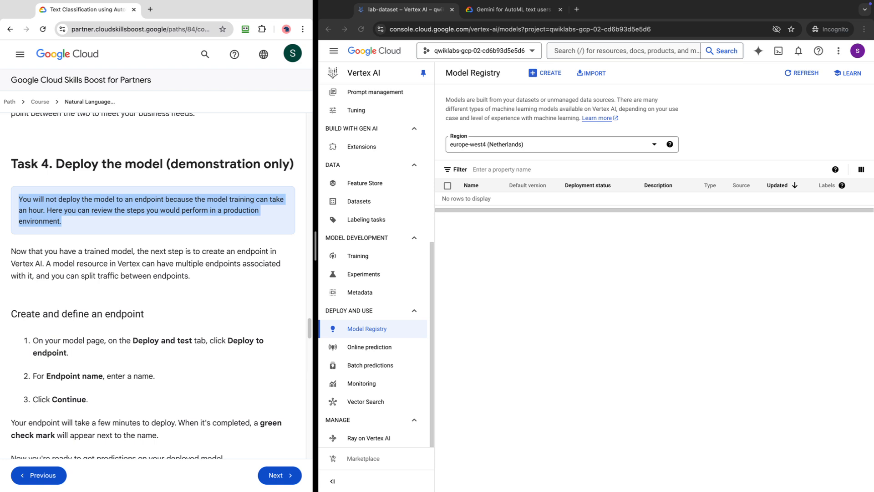
pyautogui.click(67, 222)
pyautogui.moveTo(46, 198); pyautogui.dragTo(61, 221)
pyautogui.scroll(-2, 153, 286)
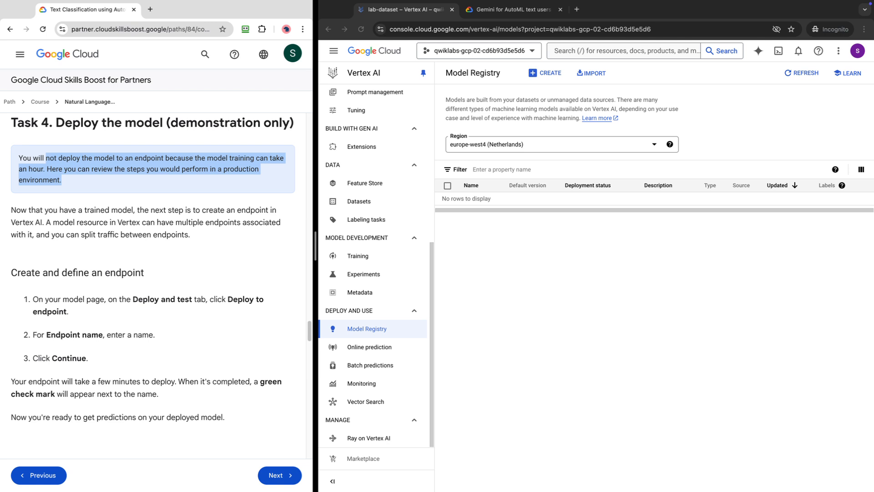
pyautogui.moveTo(68, 222); pyautogui.dragTo(272, 222)
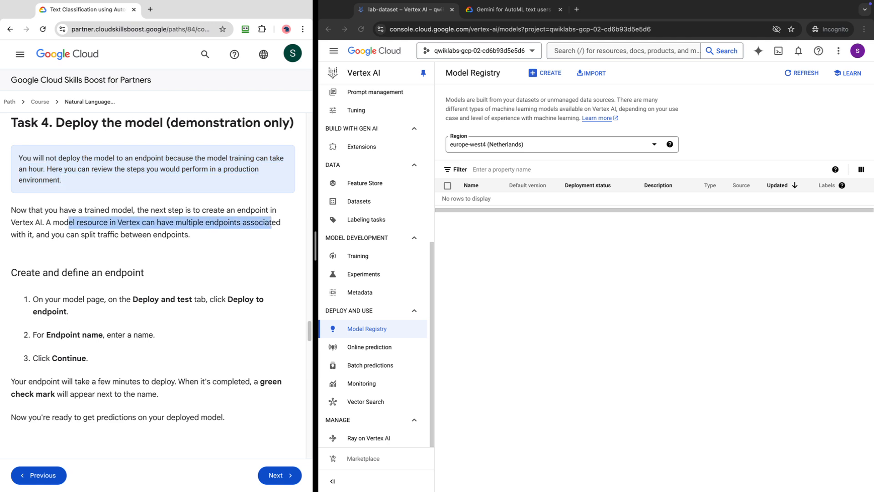
pyautogui.click(271, 223)
pyautogui.moveTo(66, 235); pyautogui.dragTo(190, 235)
pyautogui.click(190, 235)
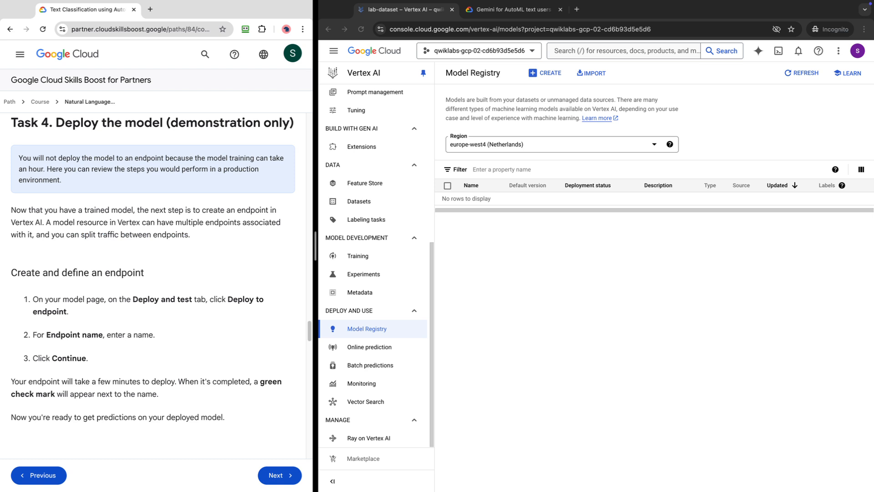
# Step: Read the lab's Task 4 procedure for creating and defining an endpoint, up to the start of Task 5
pyautogui.click(523, 355)
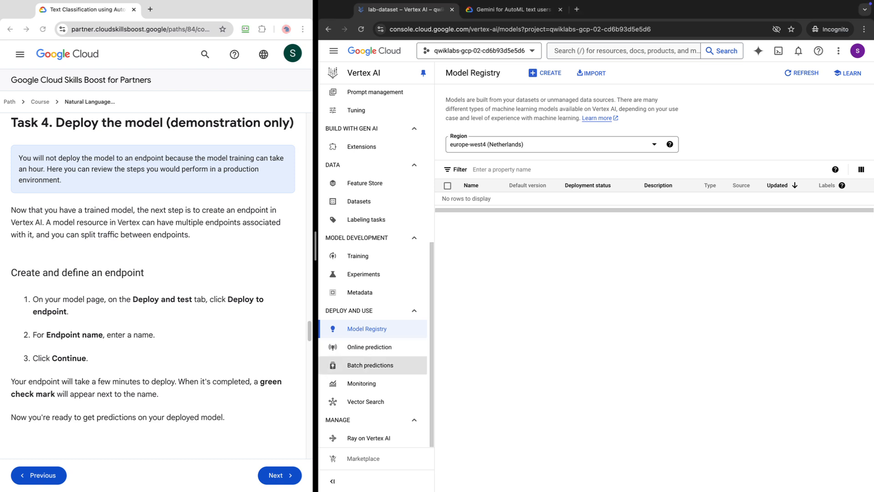
pyautogui.scroll(-3, 153, 280)
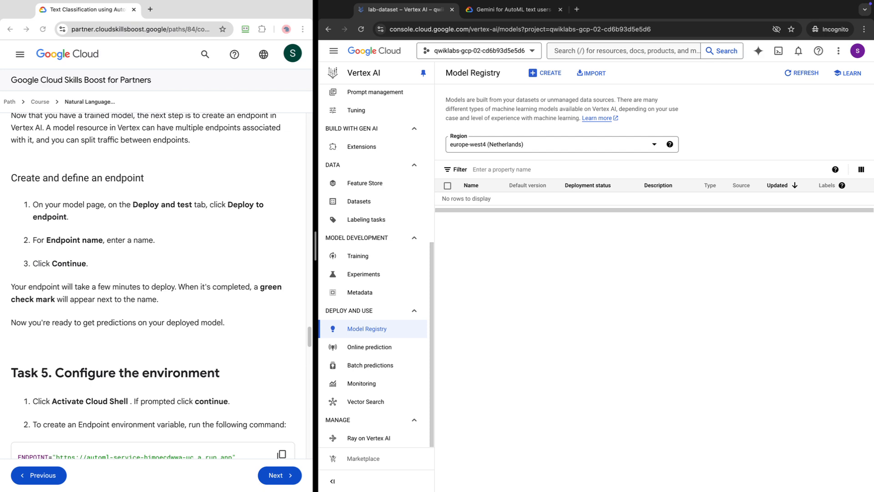
pyautogui.scroll(-3, 153, 280)
pyautogui.scroll(3, 153, 280)
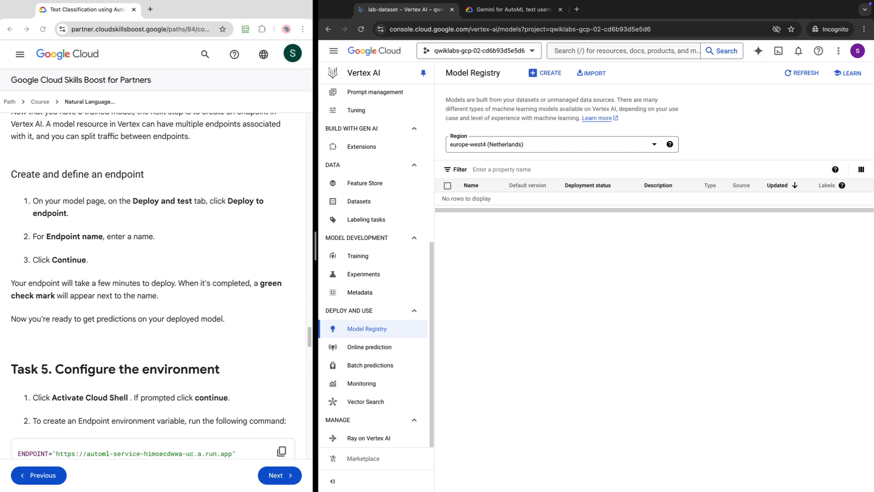
pyautogui.scroll(1, 153, 286)
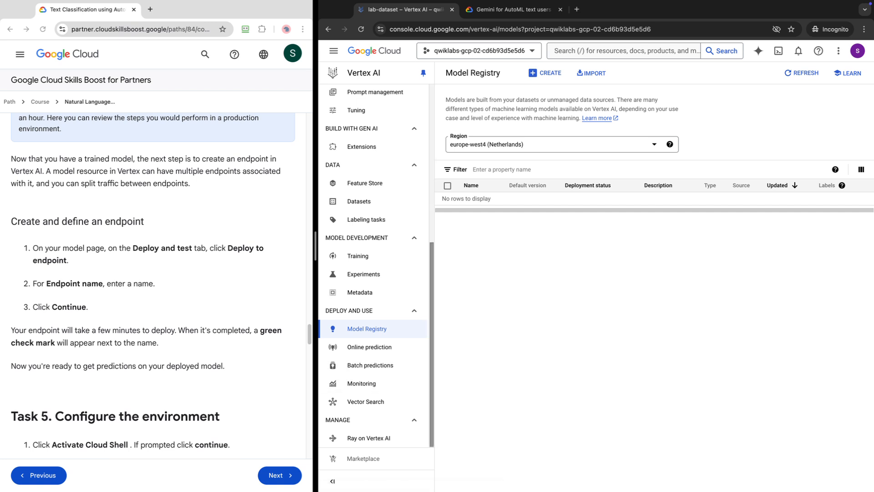
# Step: Look over the Vertex AI sections, view the Online prediction endpoints page, and return to the Model Registry
pyautogui.scroll(2, 373, 268)
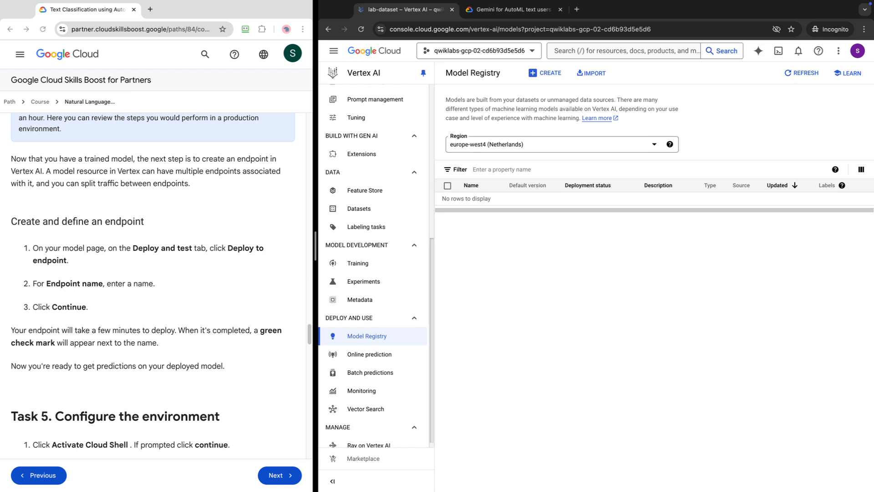
pyautogui.scroll(5, 373, 268)
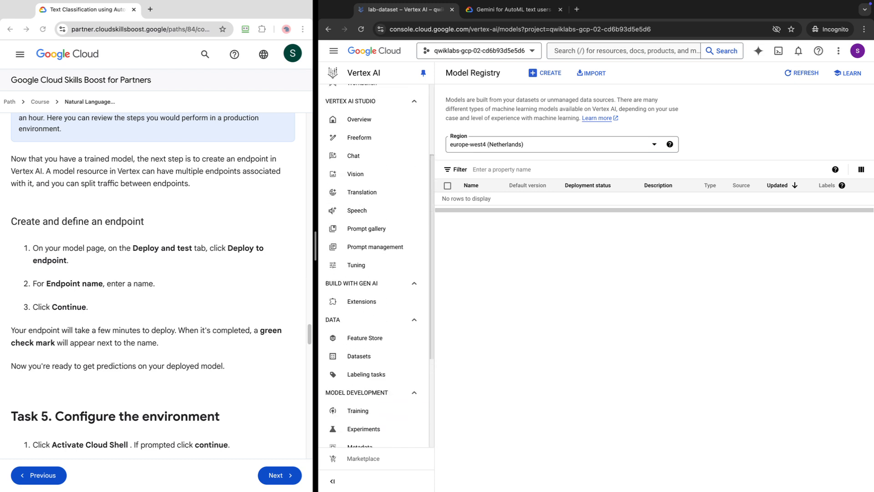
pyautogui.scroll(4, 377, 266)
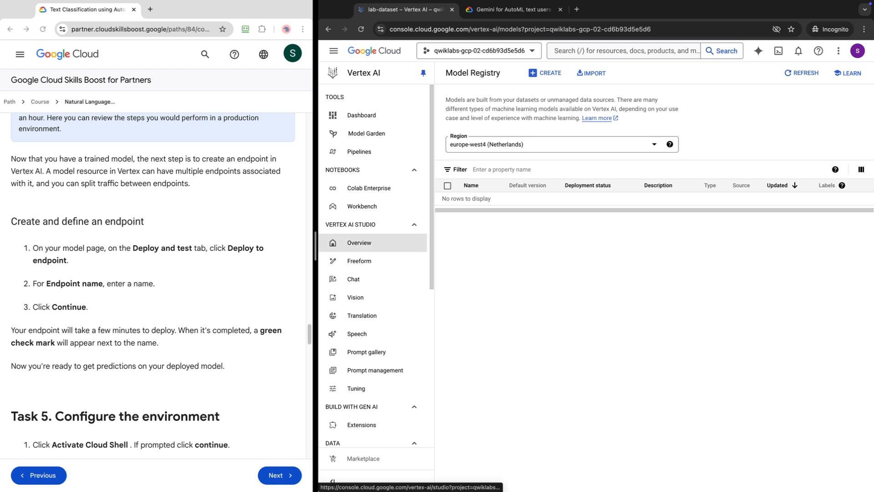
pyautogui.scroll(-2, 373, 264)
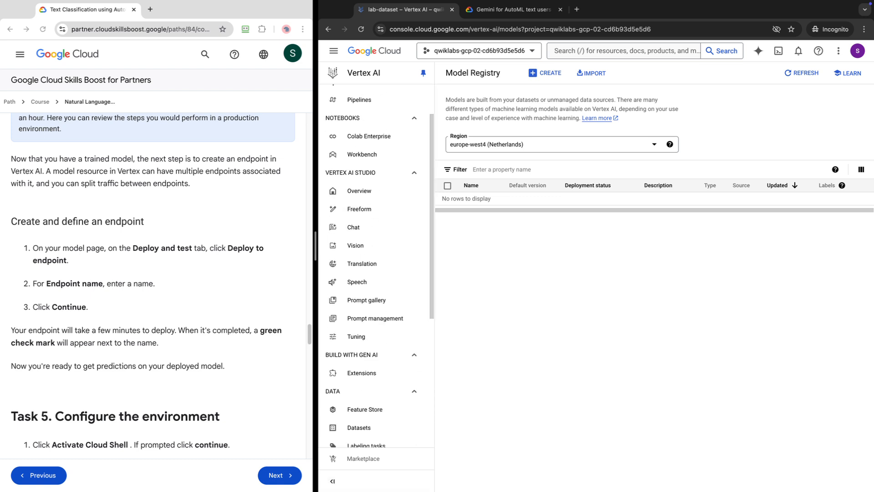
pyautogui.scroll(-9, 373, 437)
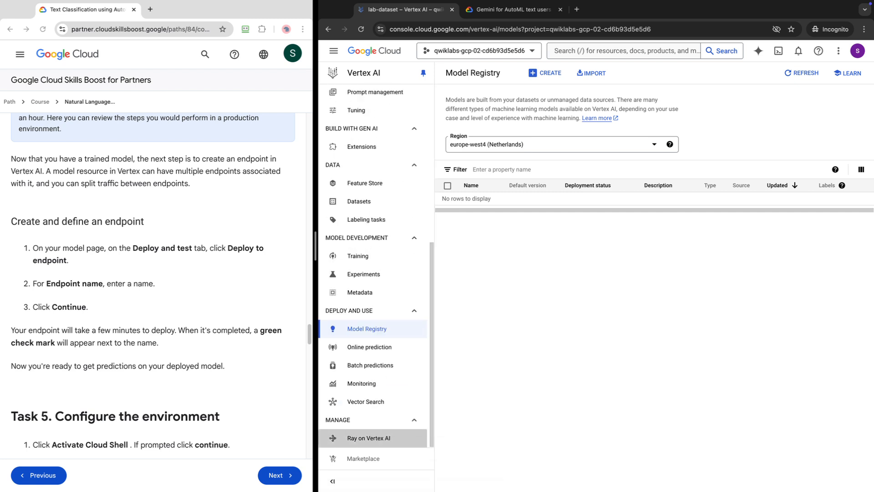
pyautogui.click(370, 347)
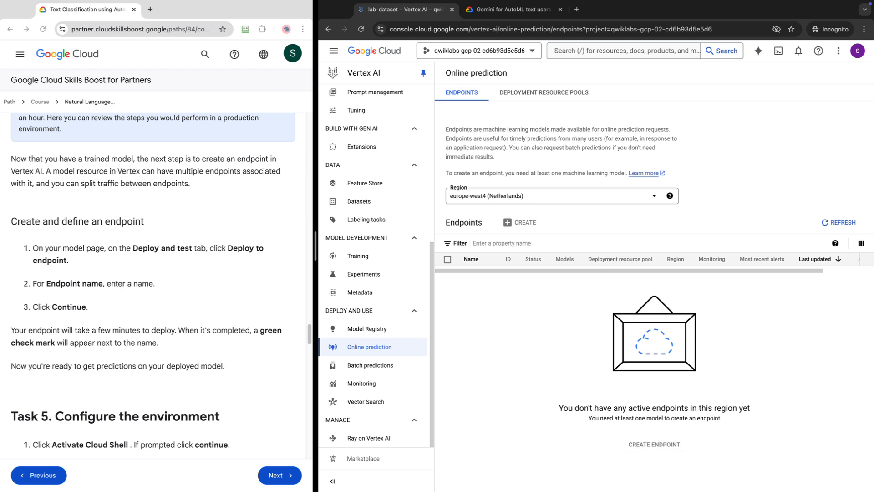
pyautogui.click(366, 328)
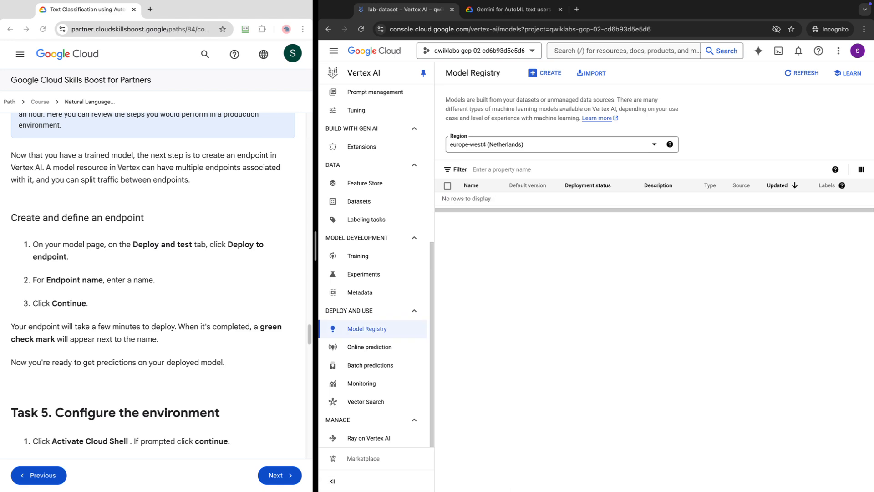
# Step: Review the lab's pre-trained model note, the Task 3 evaluation procedure and the Task 4 deployment steps again
pyautogui.scroll(-3, 153, 286)
pyautogui.scroll(-1, 153, 285)
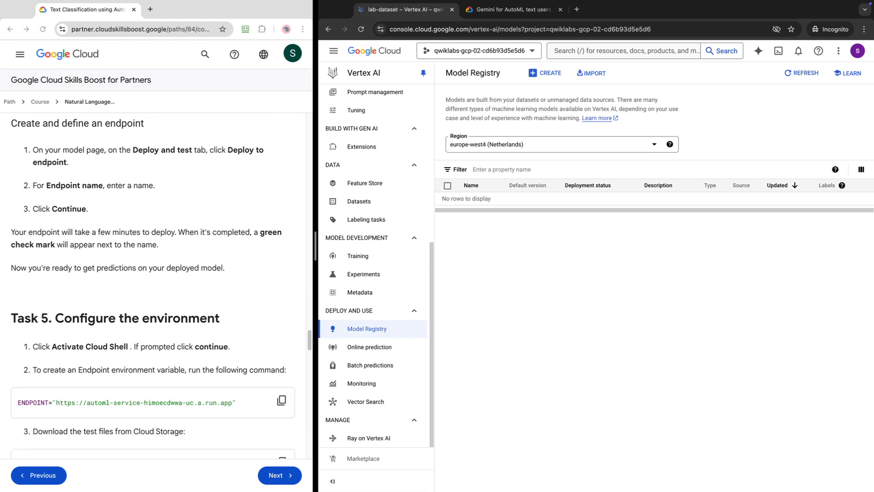
pyautogui.scroll(10, 153, 285)
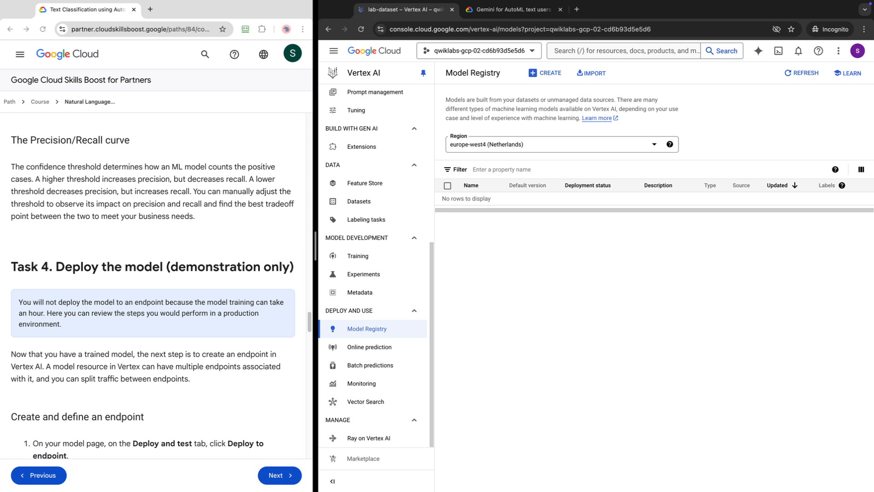
pyautogui.scroll(-1, 153, 285)
pyautogui.scroll(3, 153, 285)
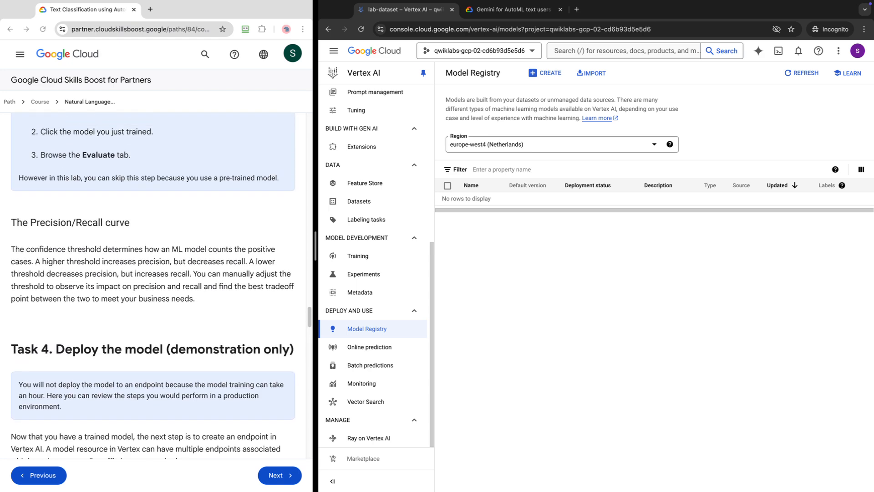
pyautogui.scroll(5, 153, 285)
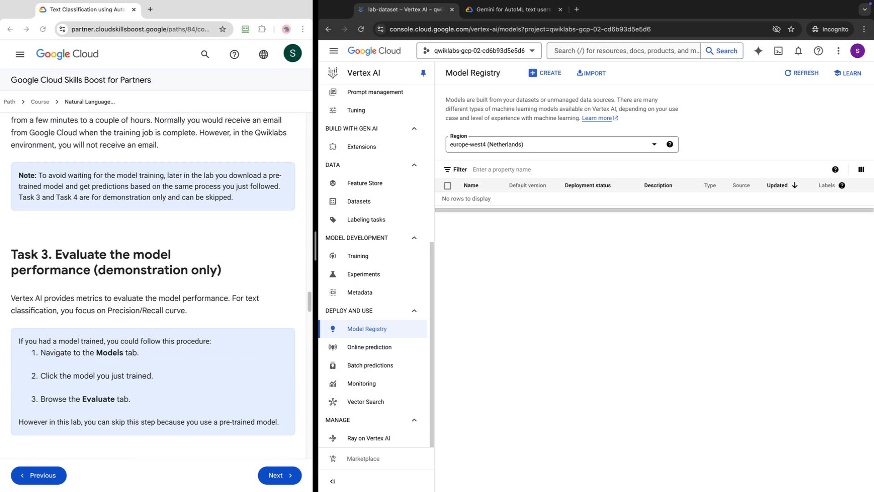
pyautogui.scroll(-1, 153, 285)
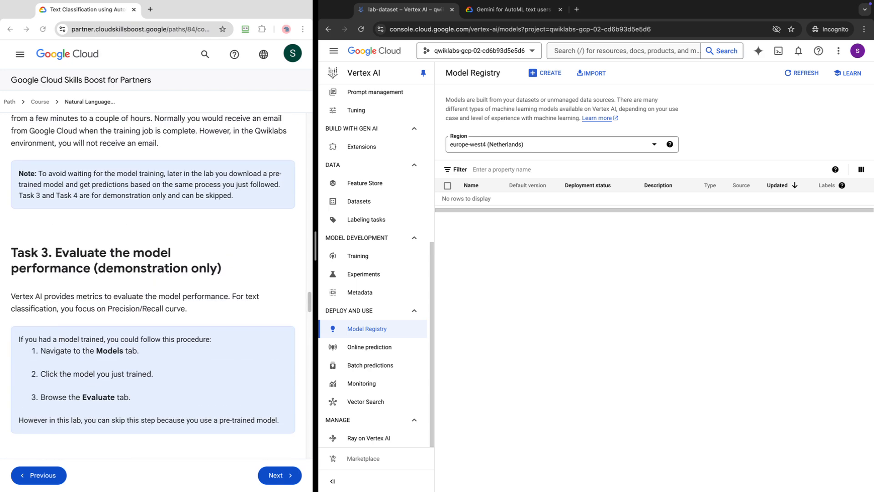
pyautogui.scroll(-6, 153, 284)
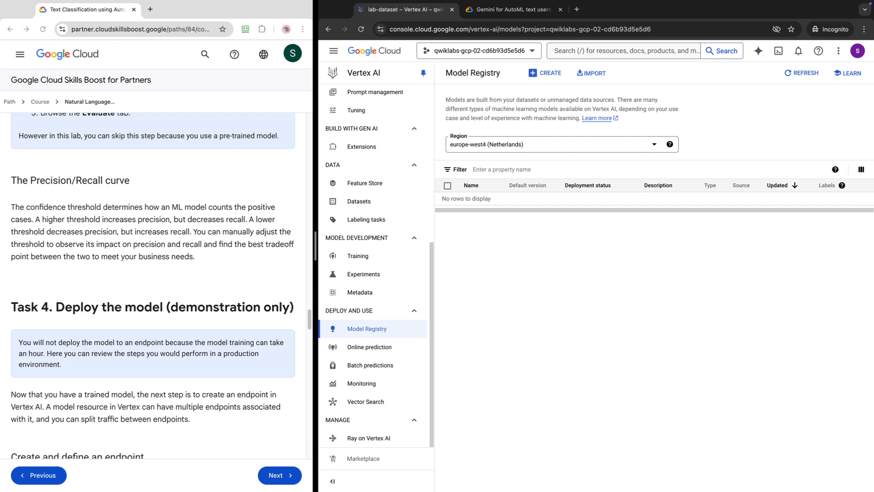
pyautogui.scroll(-5, 153, 285)
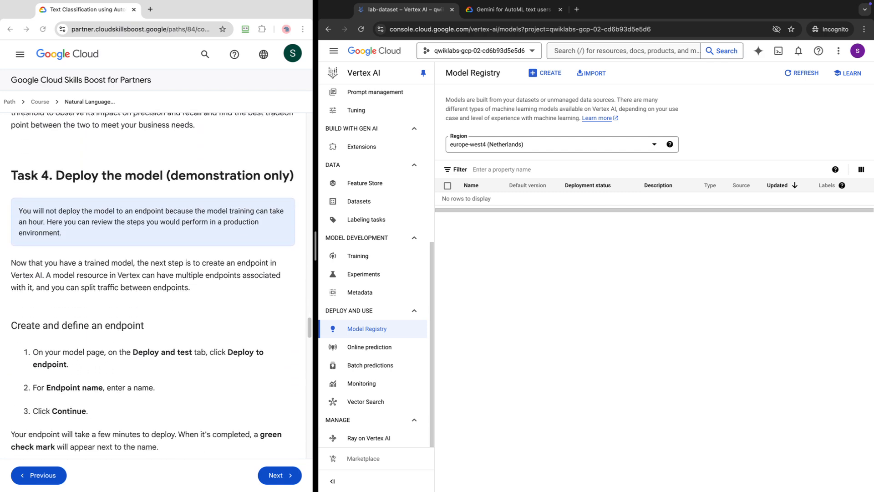
pyautogui.scroll(-2, 153, 285)
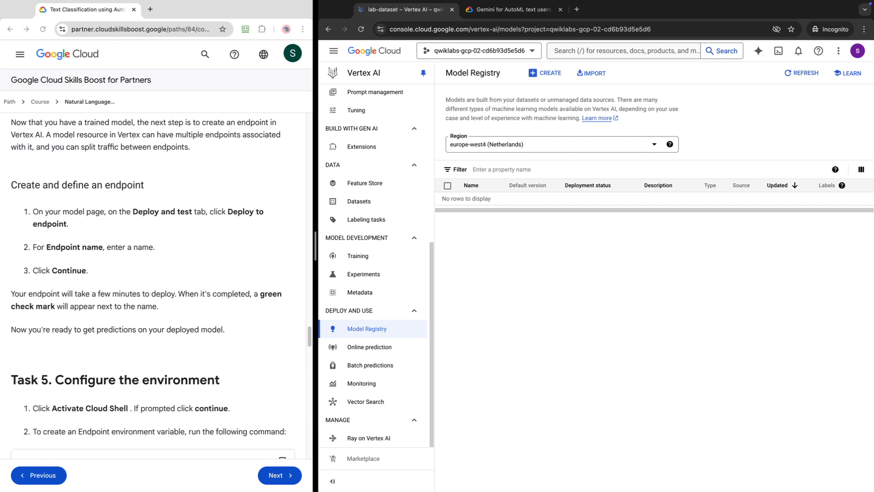
# Step: Activate Cloud Shell for the lab project as Task 5 instructs and dismiss the session details tip
pyautogui.scroll(-4, 153, 285)
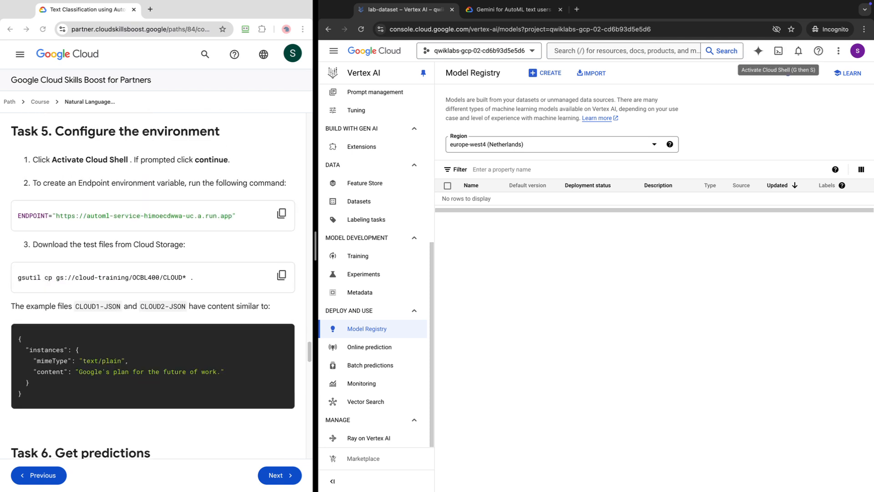
pyautogui.click(778, 50)
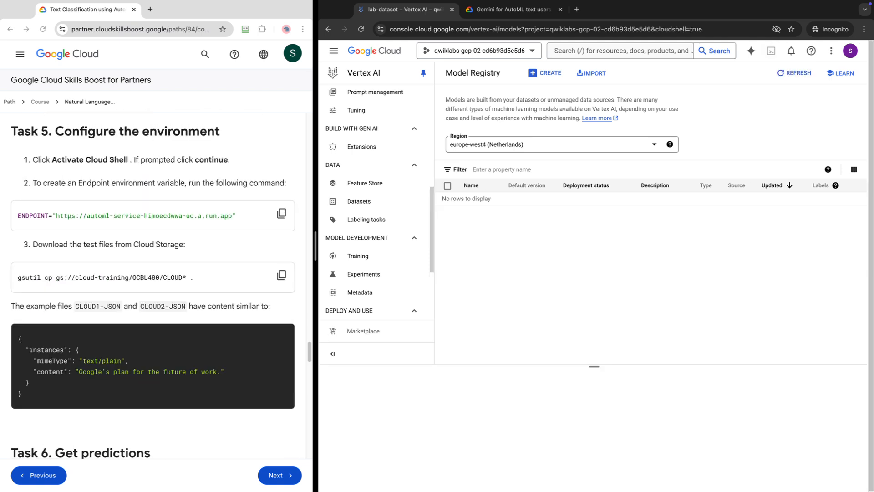
pyautogui.scroll(1, 153, 291)
pyautogui.scroll(2, 153, 292)
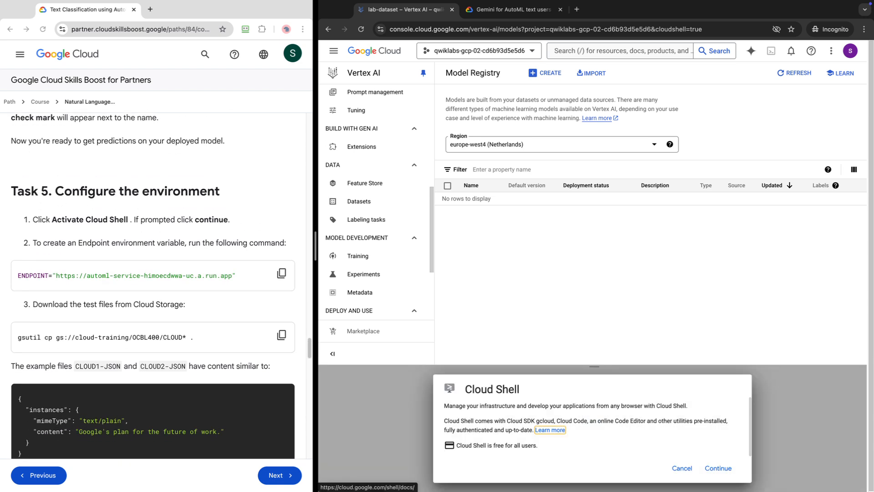
pyautogui.click(718, 468)
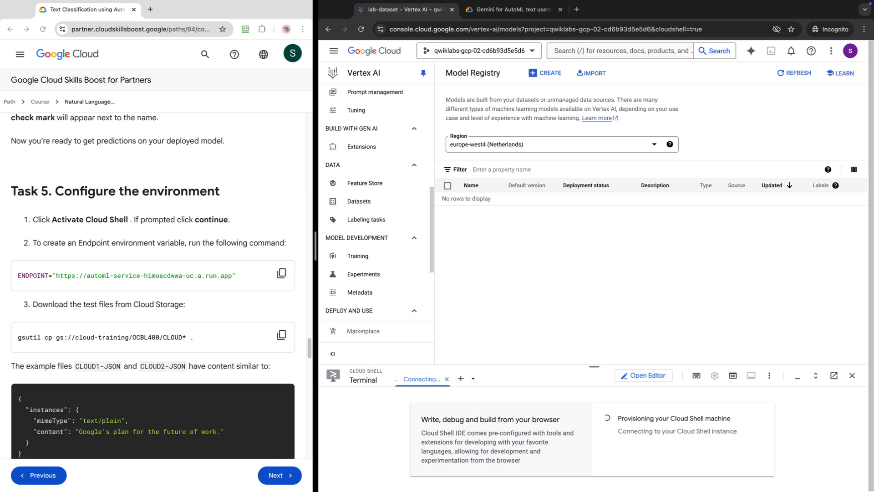
pyautogui.scroll(2, 155, 282)
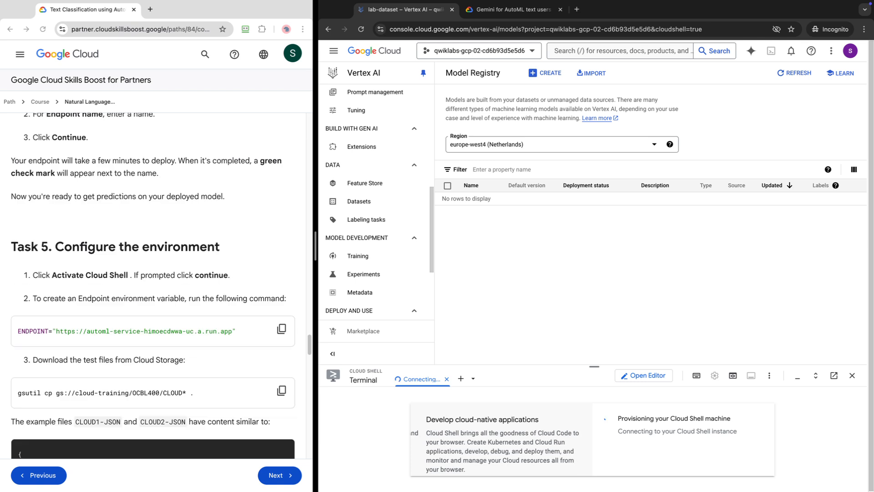
pyautogui.scroll(3, 154, 282)
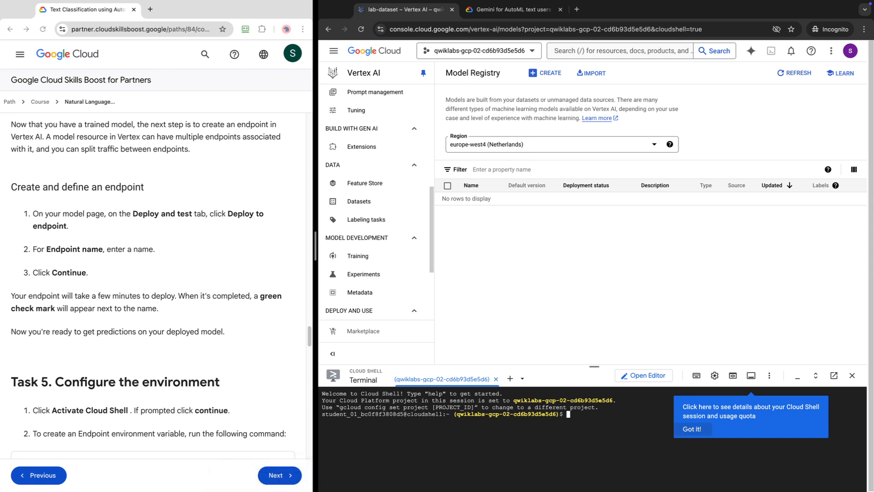
pyautogui.click(692, 428)
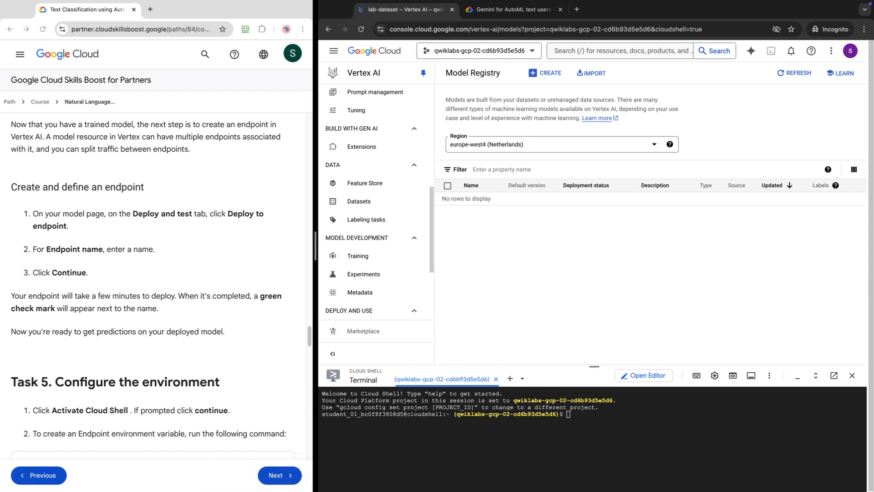
pyautogui.scroll(-5, 153, 286)
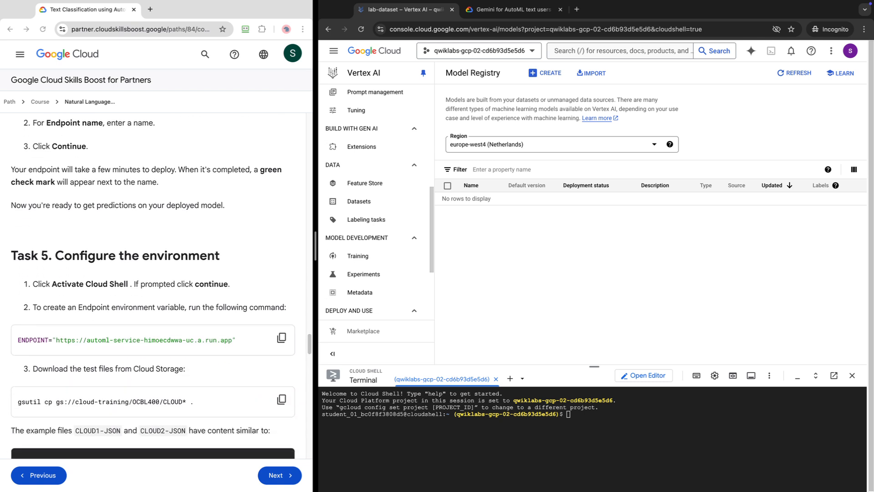
pyautogui.scroll(-1, 153, 287)
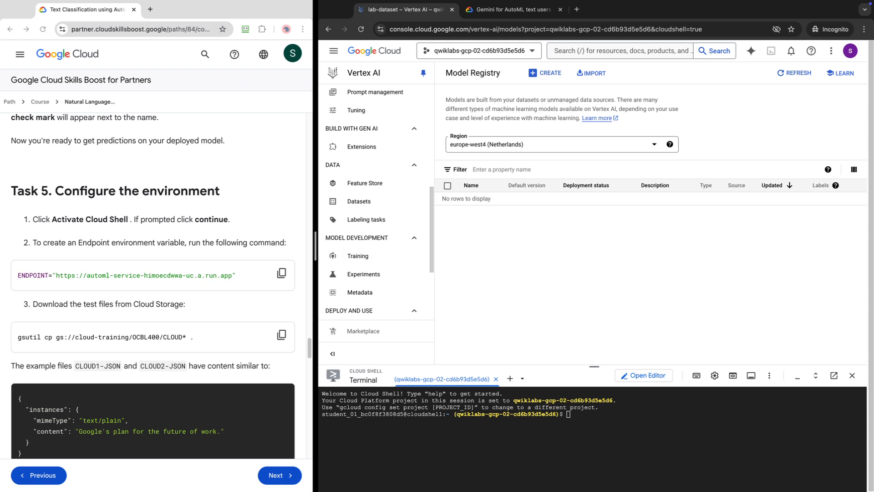
pyautogui.click(282, 273)
pyautogui.click(282, 273)
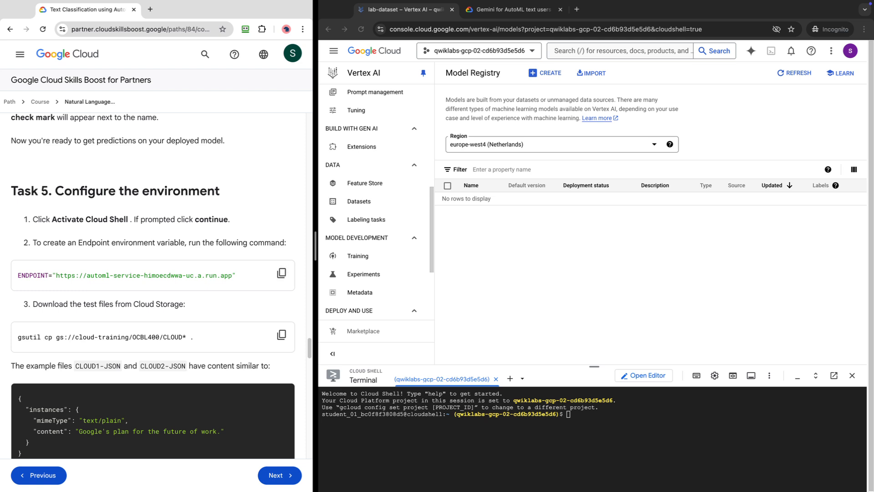
pyautogui.click(577, 422)
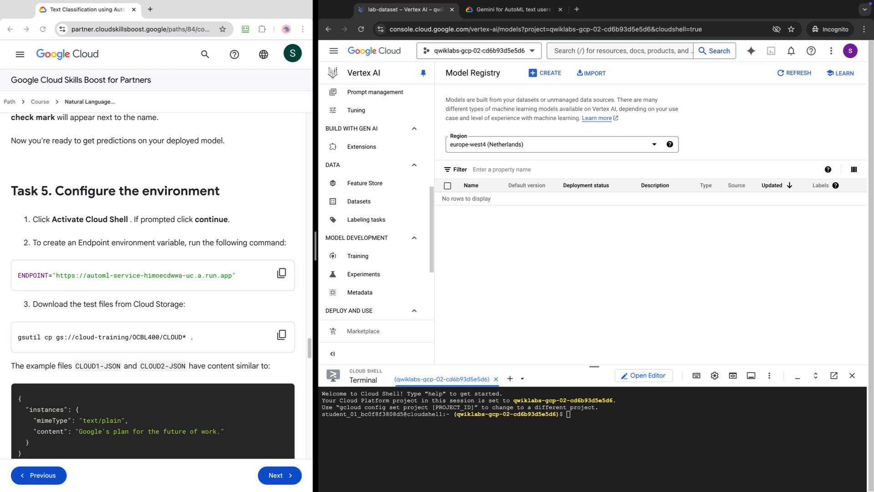
pyautogui.hotkey('ctrl', 'v')
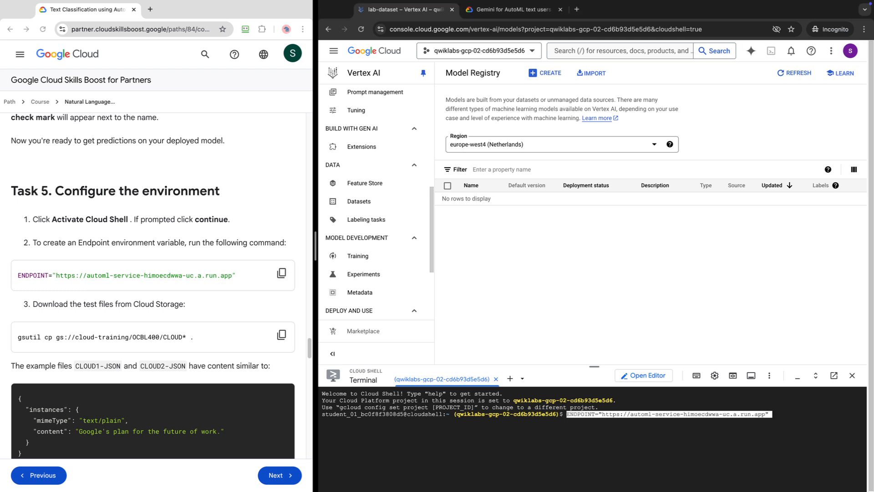
pyautogui.press('Return')
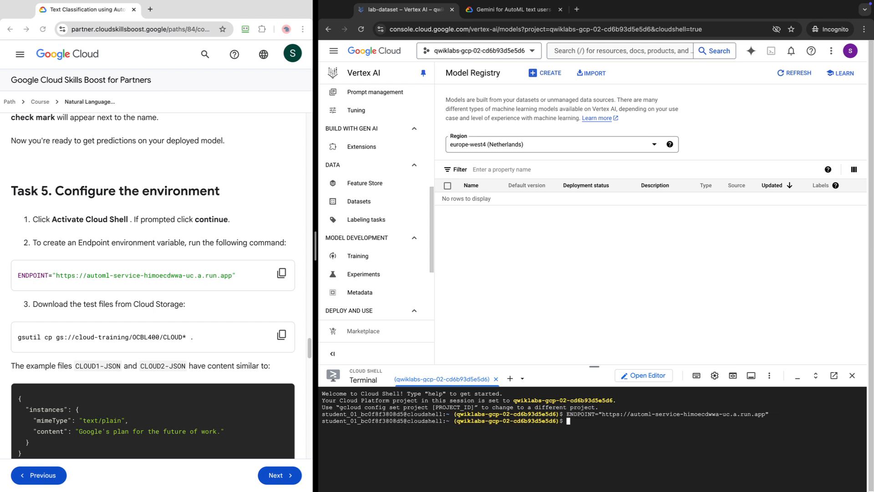
# Step: Try to run the lab's command for downloading the test files in Cloud Shell
pyautogui.click(282, 335)
pyautogui.click(281, 335)
pyautogui.doubleClick(561, 414)
pyautogui.press('super+v')
pyautogui.press('Return')
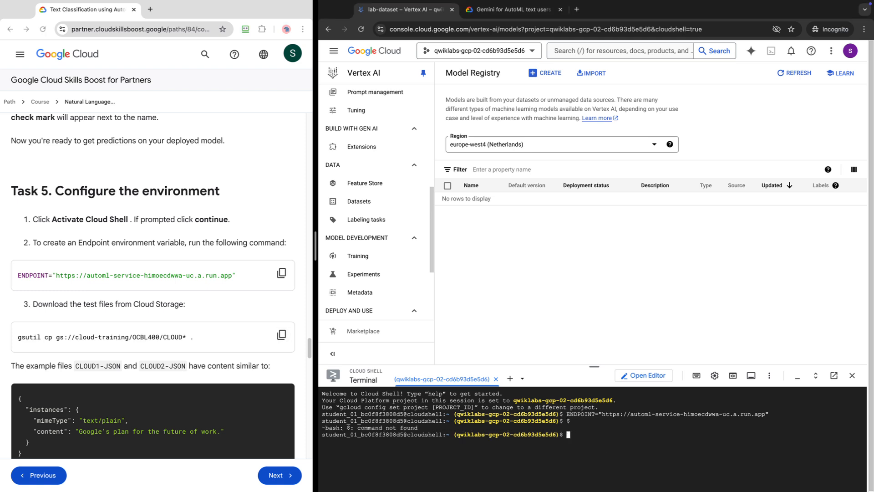
pyautogui.press('super+v')
pyautogui.press('BackSpace')
# Step: Download the test files in Cloud Shell with gsutil cp gs://cloud-training/OCBL400/CLOUD* . and authorize the use of credentials
pyautogui.click(281, 335)
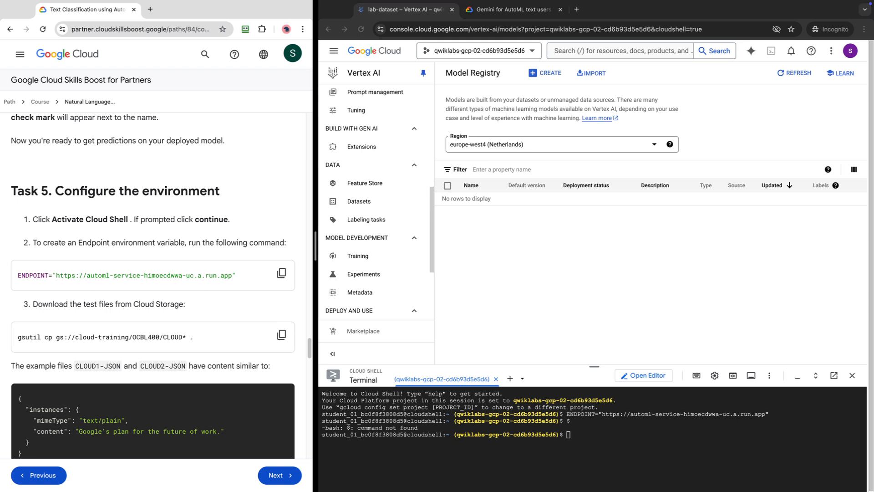
pyautogui.press('super+v')
pyautogui.press('Return')
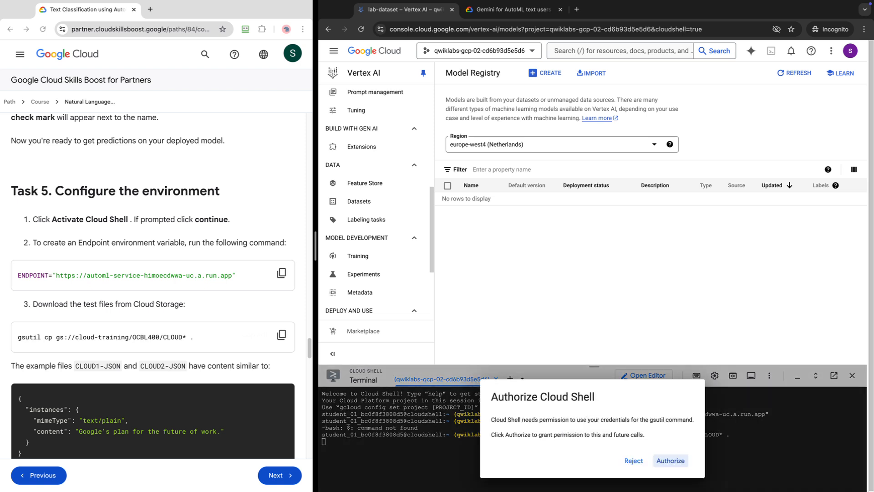
pyautogui.click(670, 461)
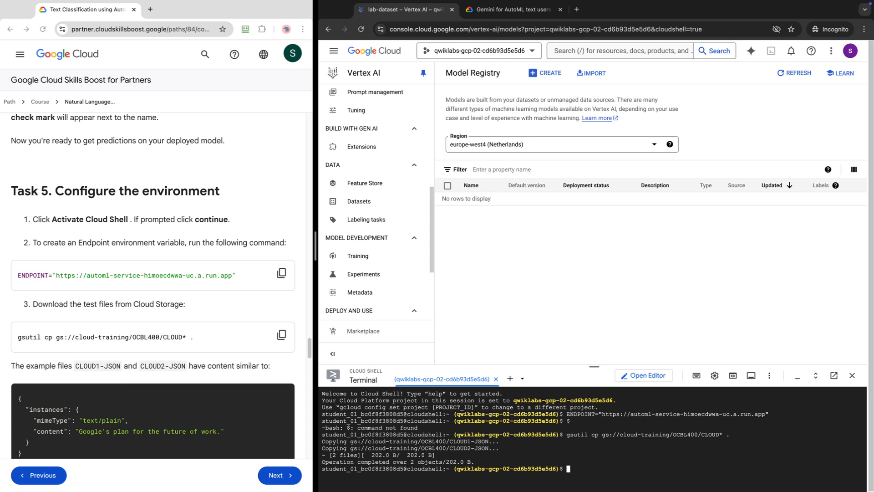
# Step: Enlarge the Cloud Shell terminal pane and list the files in the current directory with ls
pyautogui.moveTo(594, 366); pyautogui.dragTo(594, 261)
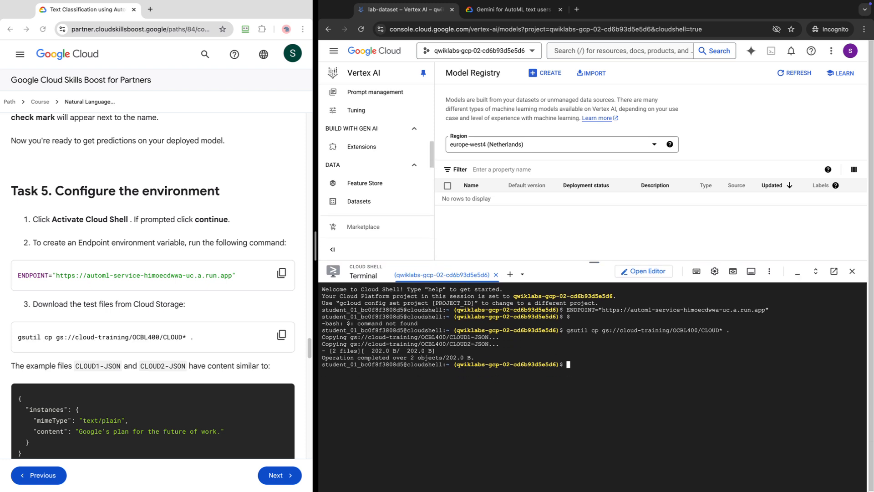
pyautogui.write('lw')
pyautogui.press('Return')
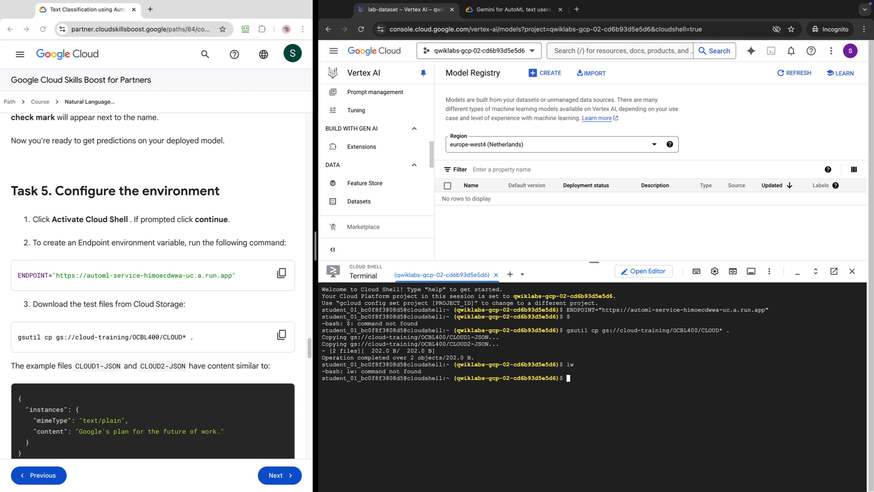
pyautogui.write('ls')
pyautogui.press('Return')
# Step: Display the contents of CLOUD1-JSON in the terminal with cat
pyautogui.write('cat cl')
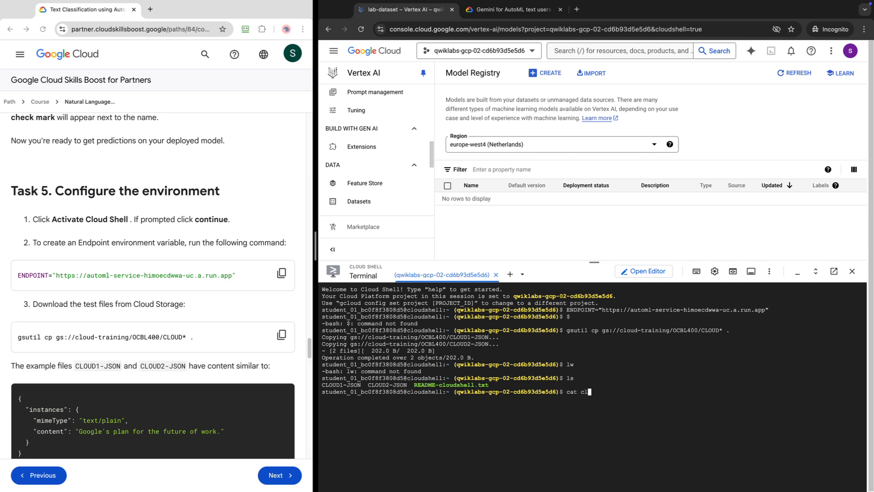
pyautogui.press('BackSpace')
pyautogui.press('BackSpace')
pyautogui.write('CLOUD1')
pyautogui.press('Tab')
pyautogui.press('Return')
# Step: Print the contents of the second test file, CLOUD2-JSON, in the terminal with cat
pyautogui.write('cat Cl')
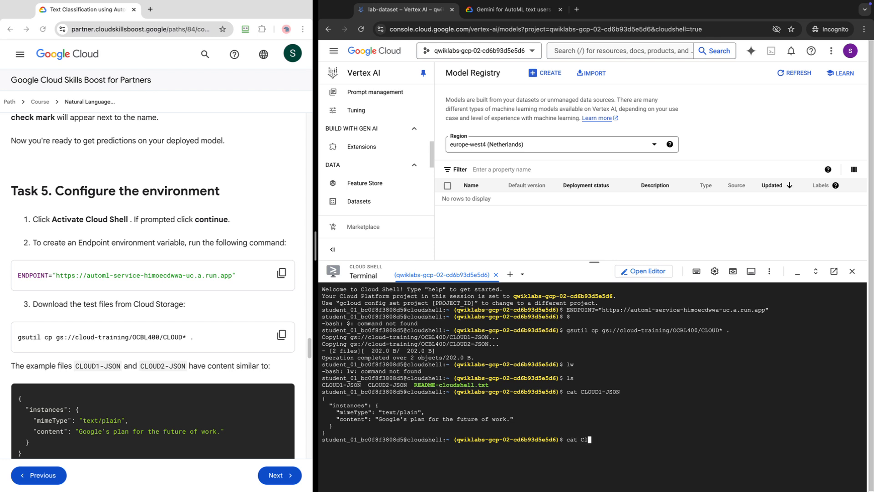
pyautogui.press('Tab')
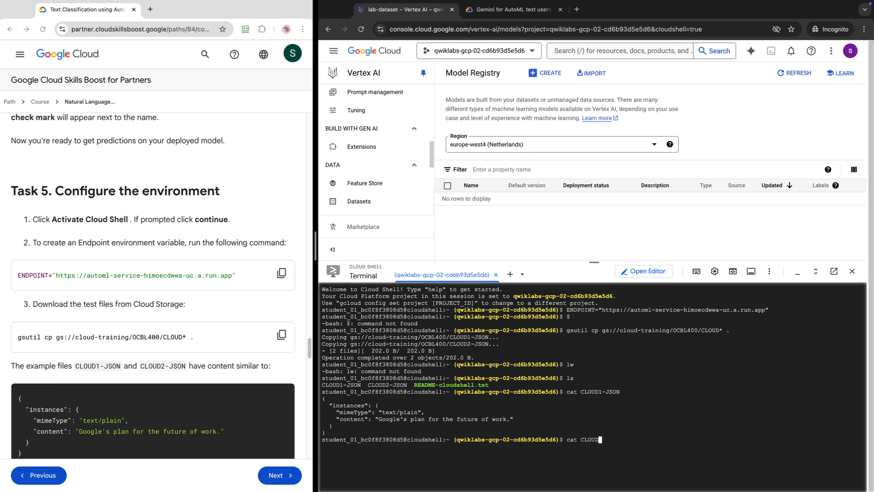
pyautogui.write('2')
pyautogui.press('Tab')
pyautogui.press('Return')
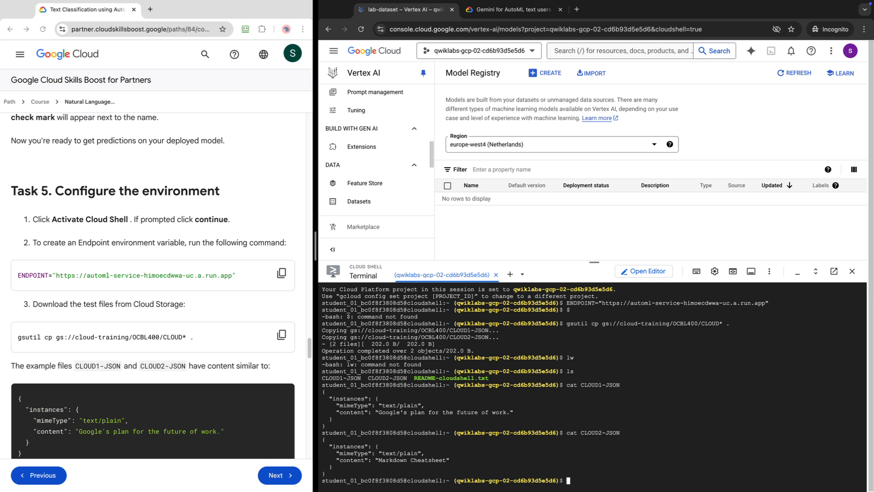
# Step: Set the first example's input file in Cloud Shell by running Task 6's command INPUT_DATA_FILE=CLOUD1-JSON
pyautogui.scroll(-1, 153, 285)
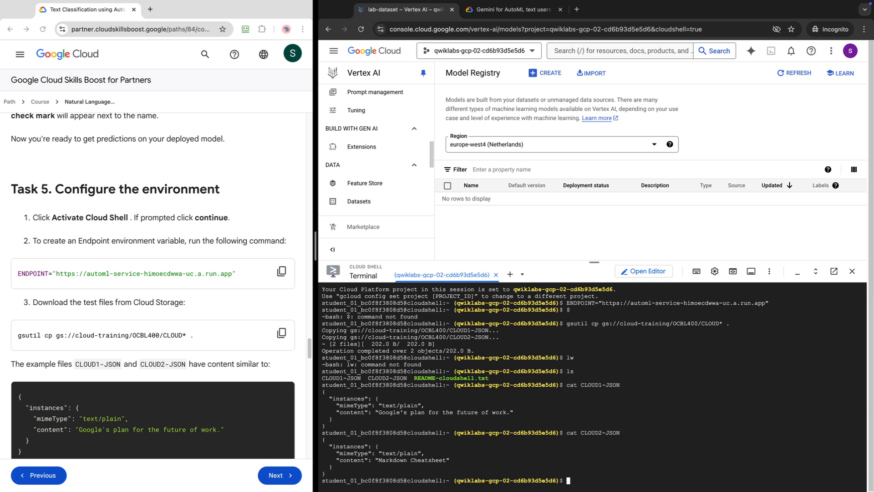
pyautogui.scroll(-5, 153, 285)
pyautogui.scroll(-2, 153, 285)
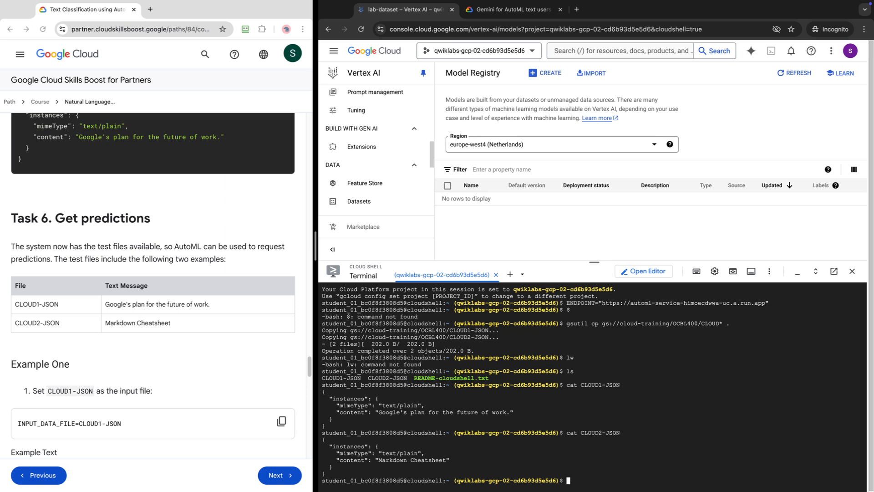
pyautogui.scroll(-2, 153, 285)
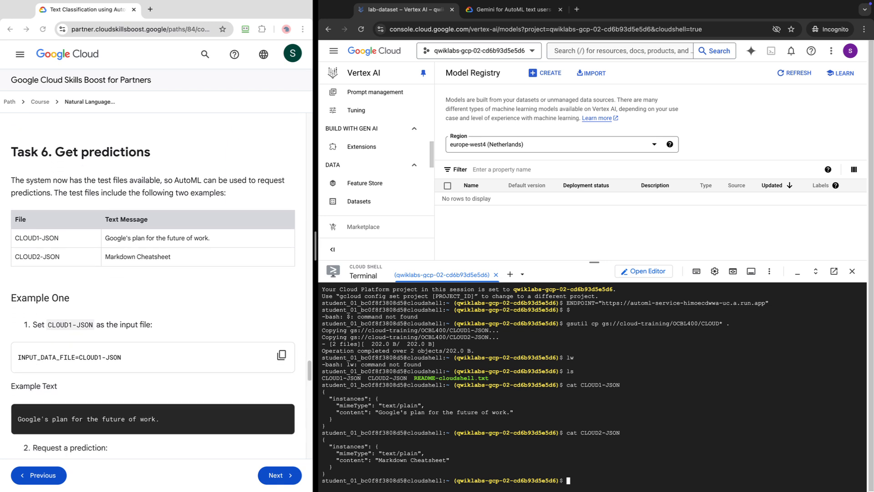
pyautogui.click(281, 355)
pyautogui.click(282, 355)
pyautogui.click(568, 480)
pyautogui.hotkey('ctrl', 'v')
pyautogui.press('Return')
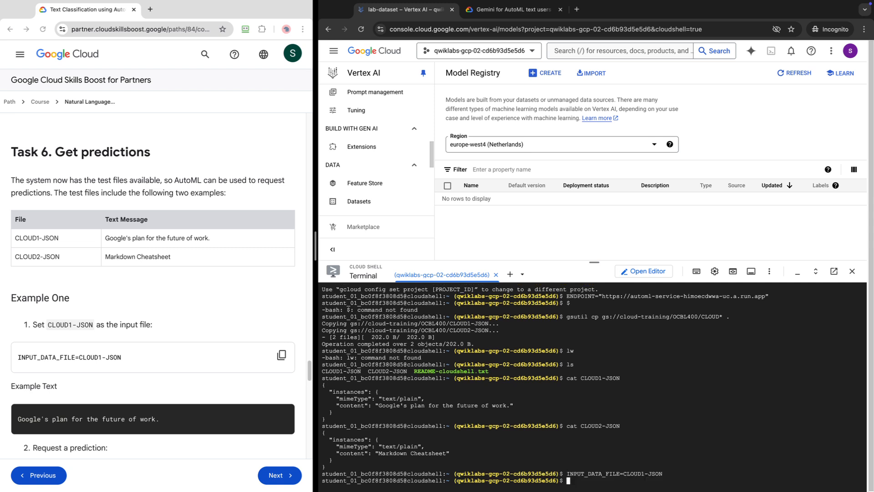
# Step: Request a prediction for CLOUD1-JSON by running the lab's curl POST command against $ENDPOINT/v1, with the output piped to jq
pyautogui.scroll(-5, 153, 282)
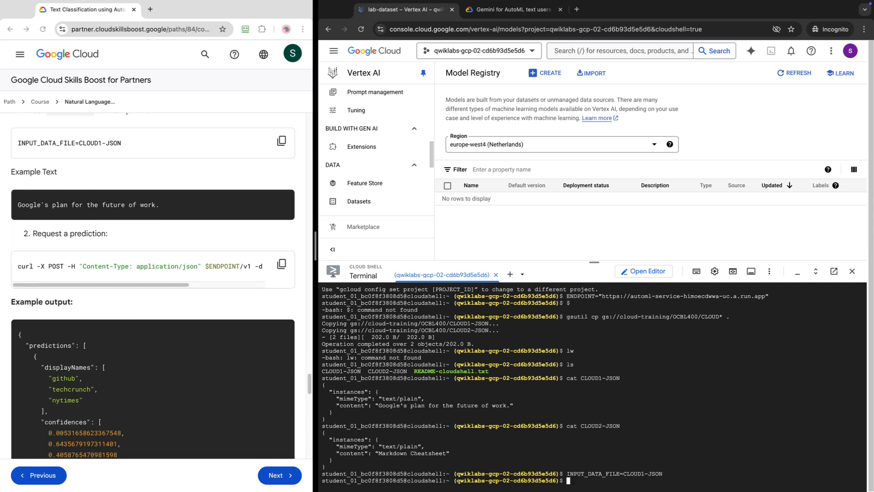
pyautogui.click(281, 264)
pyautogui.click(281, 264)
pyautogui.click(568, 480)
pyautogui.hotkey('ctrl', 'v')
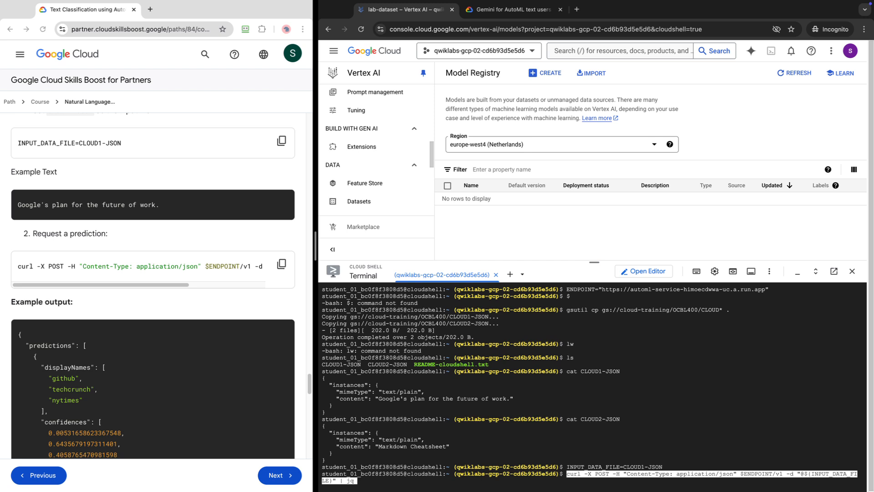
pyautogui.press('Return')
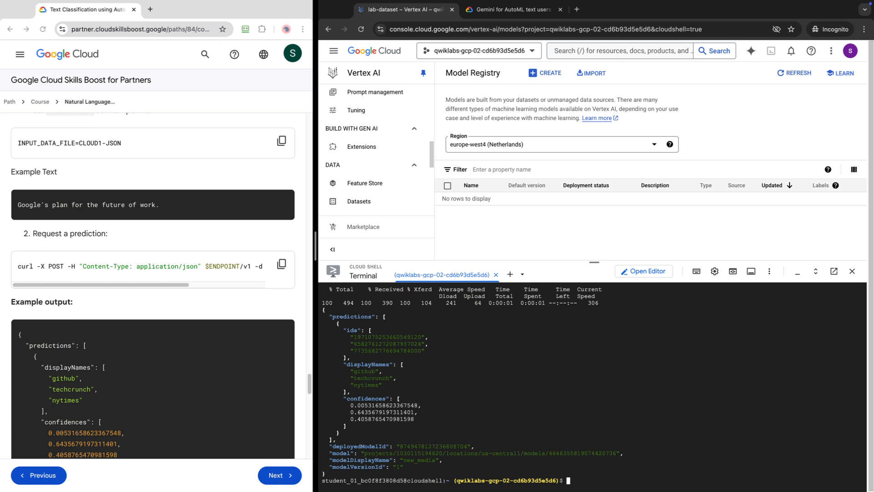
# Step: Compare the first prediction's output with the lab's example output and read the note on interpreting the confidences
pyautogui.scroll(2, 593, 387)
pyautogui.scroll(-2, 592, 387)
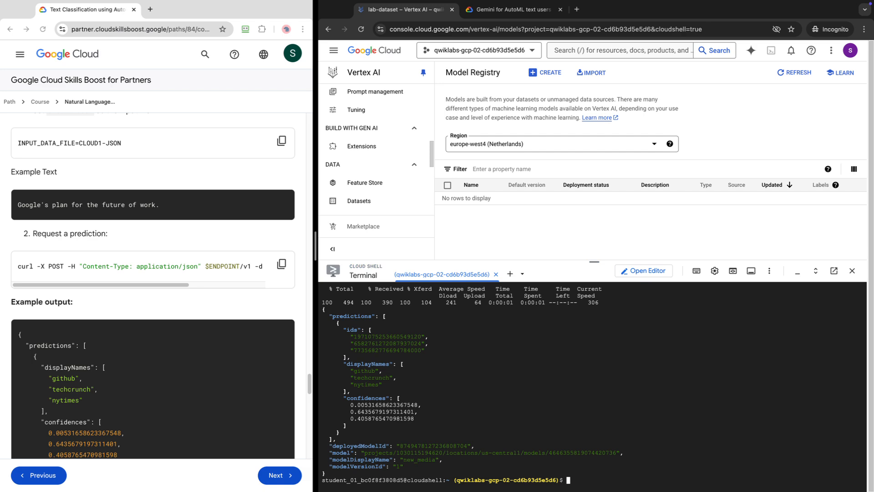
pyautogui.click(183, 301)
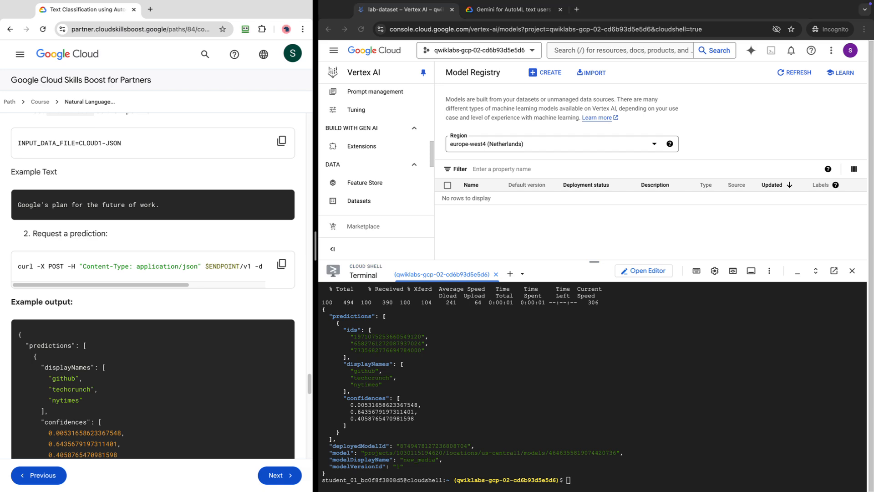
pyautogui.scroll(-3, 153, 287)
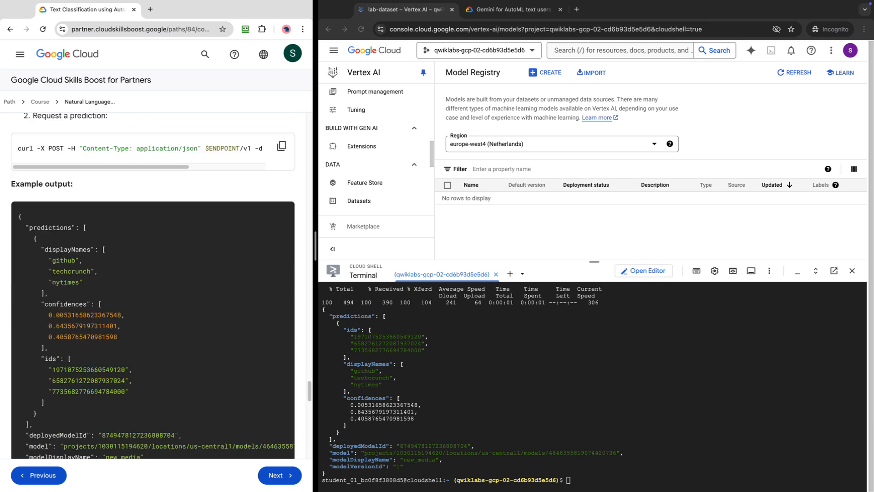
pyautogui.scroll(-4, 153, 286)
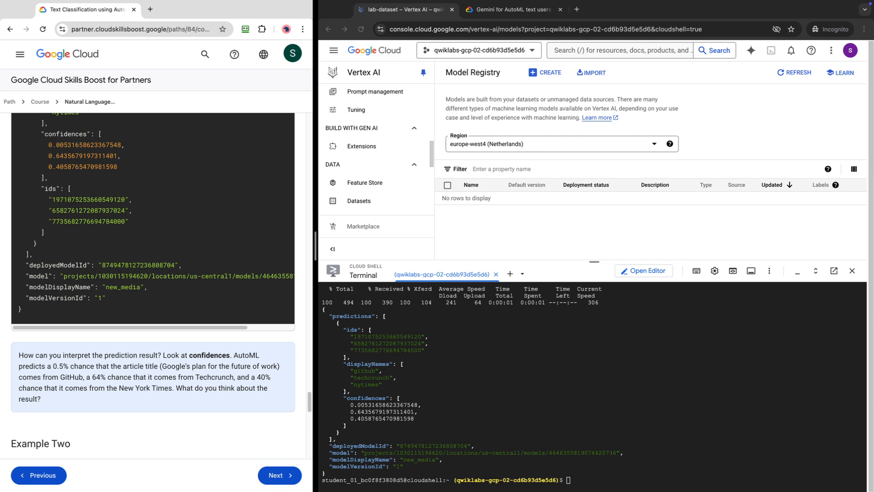
# Step: Set Example Two's input file in Cloud Shell by running the lab's command INPUT_DATA_FILE=CLOUD2-JSON
pyautogui.scroll(15, 153, 286)
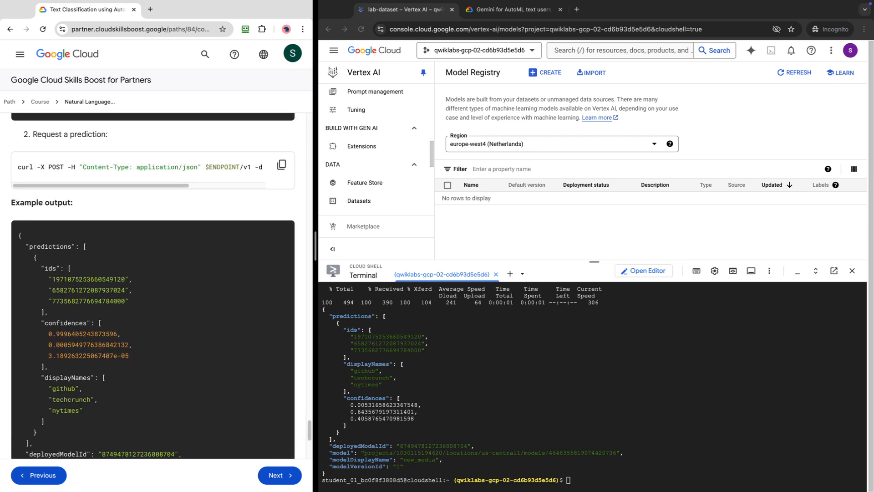
pyautogui.scroll(5, 153, 286)
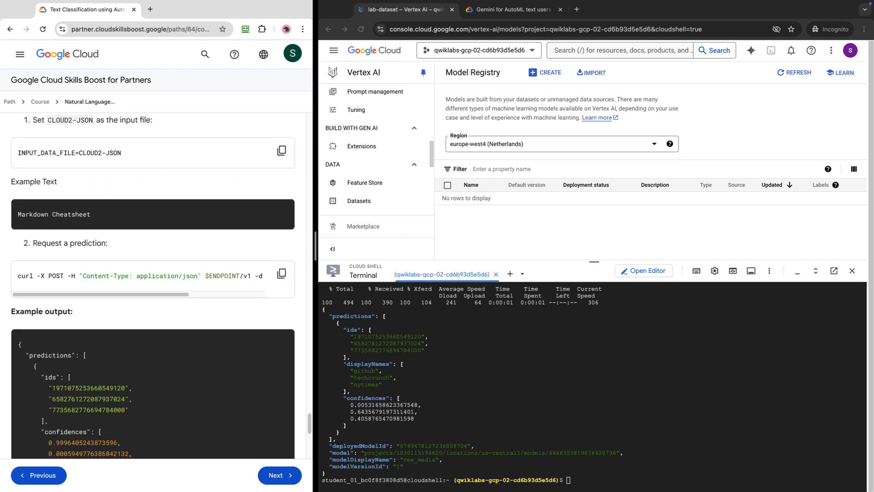
pyautogui.click(282, 159)
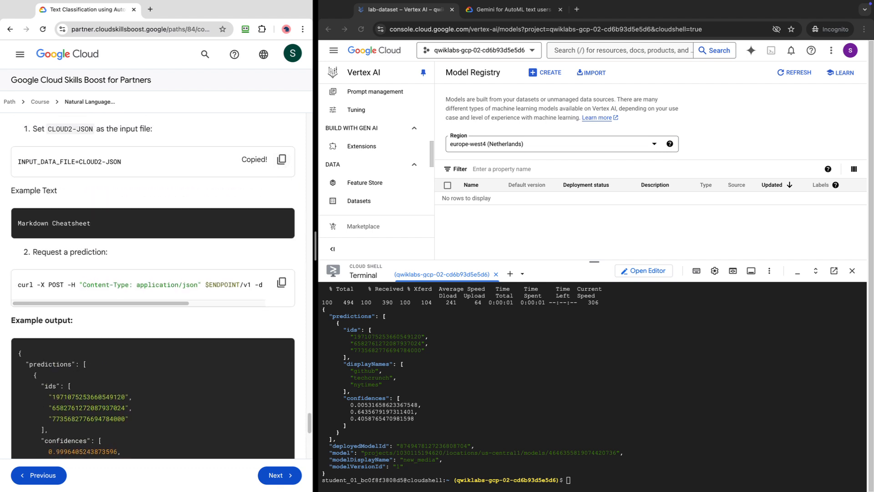
pyautogui.click(568, 480)
pyautogui.hotkey('ctrl', 'v')
pyautogui.press('Return')
pyautogui.write('\\')
pyautogui.press('BackSpace')
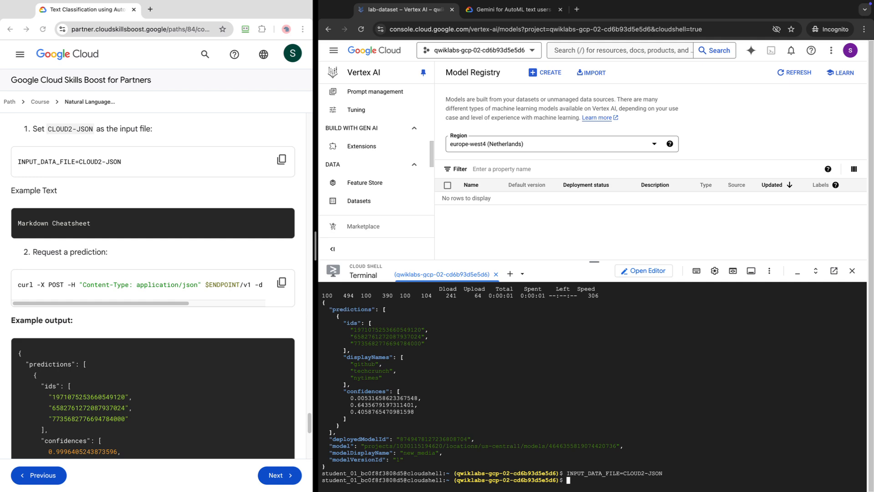
# Step: Request a prediction for CLOUD2-JSON by running Example Two's curl POST command against $ENDPOINT/v1, with the output piped to jq
pyautogui.click(281, 282)
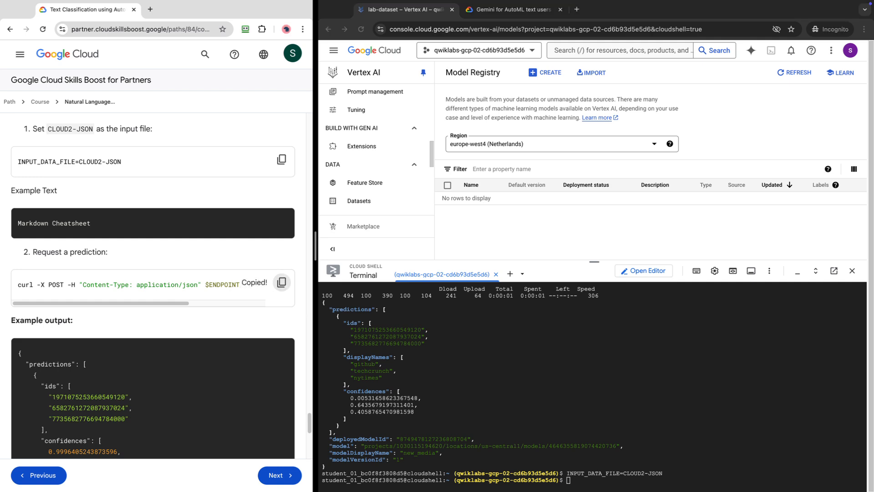
pyautogui.scroll(-10, 281, 282)
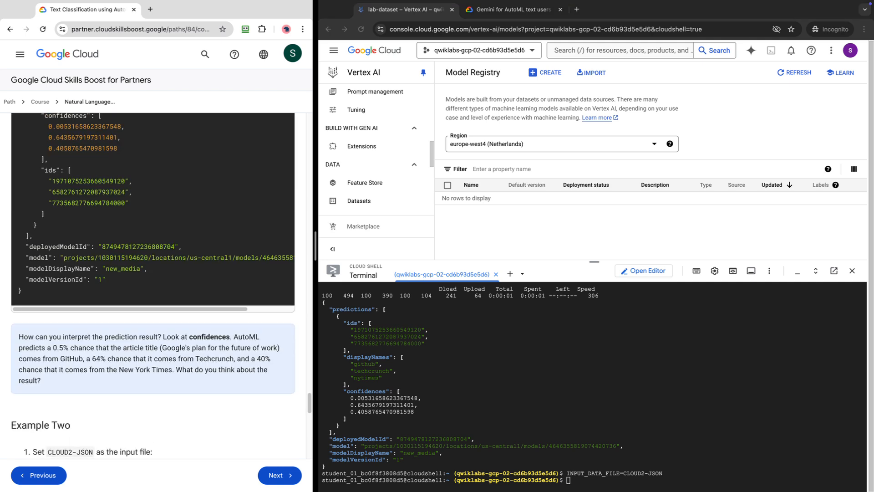
pyautogui.scroll(-8, 153, 282)
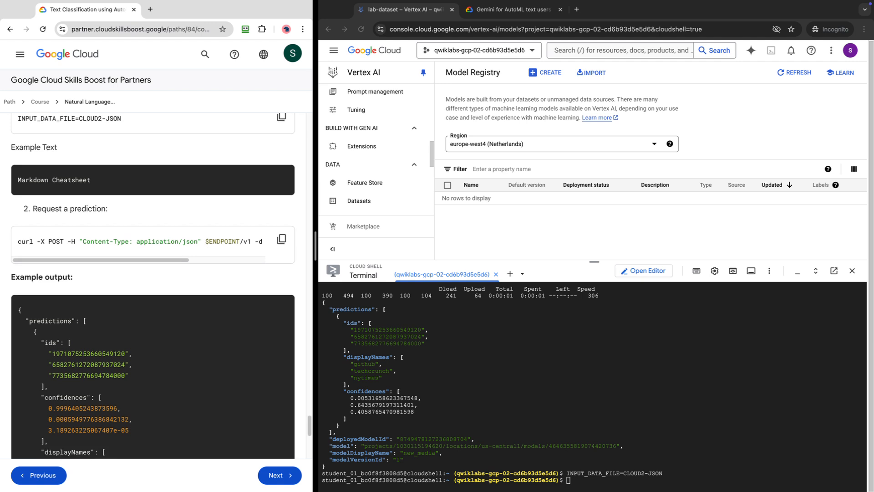
pyautogui.click(568, 480)
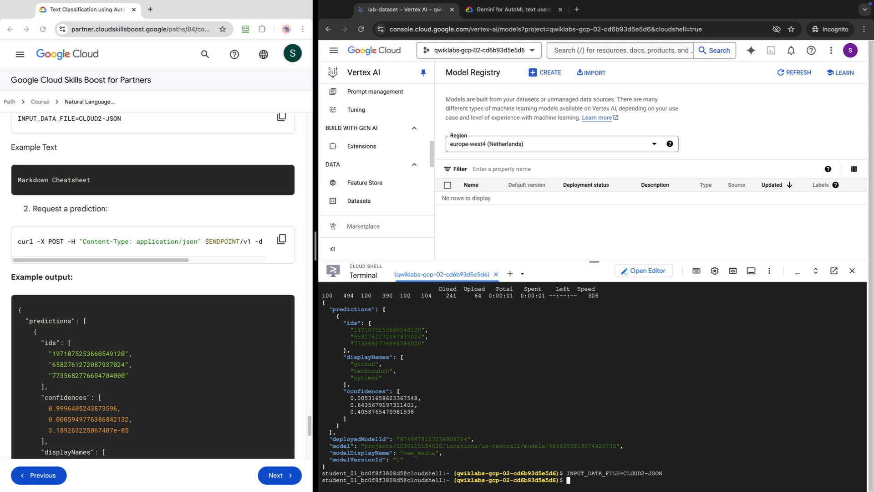
pyautogui.press('super+v')
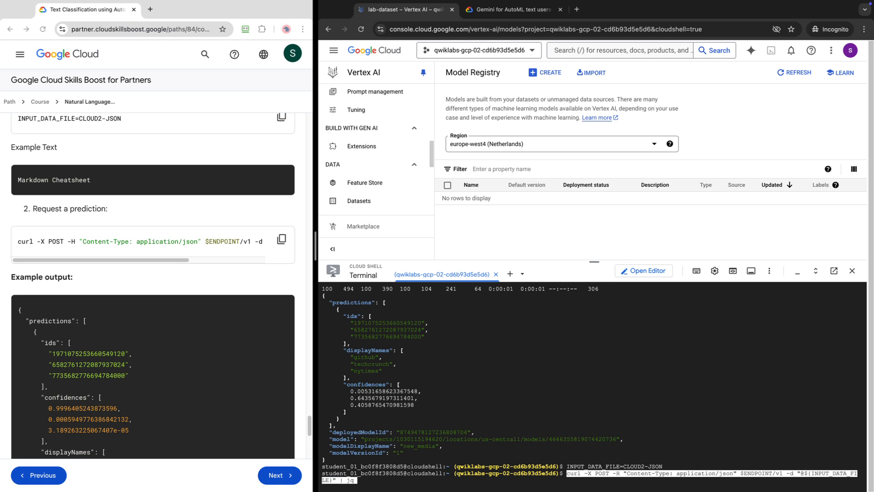
pyautogui.press('Return')
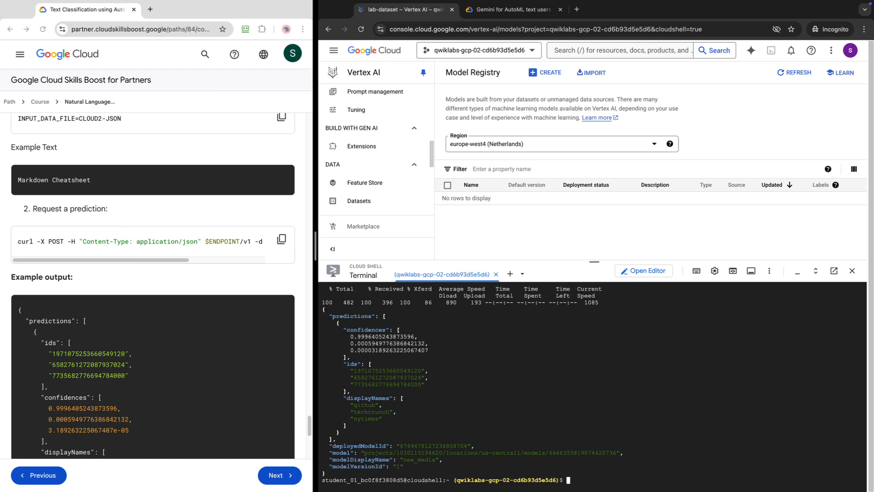
# Step: Compare the CLOUD2-JSON prediction's confidences and display names with Example Two's expected output in the lab
pyautogui.scroll(-3, 153, 282)
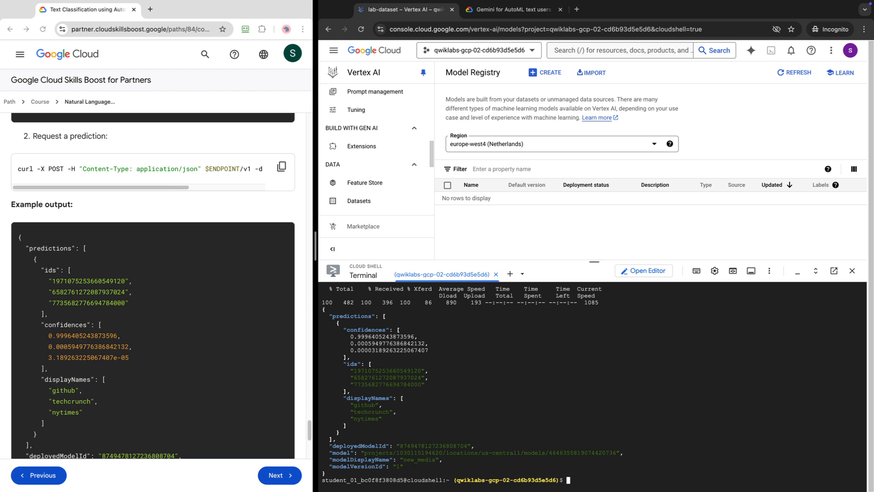
pyautogui.scroll(-3, 153, 284)
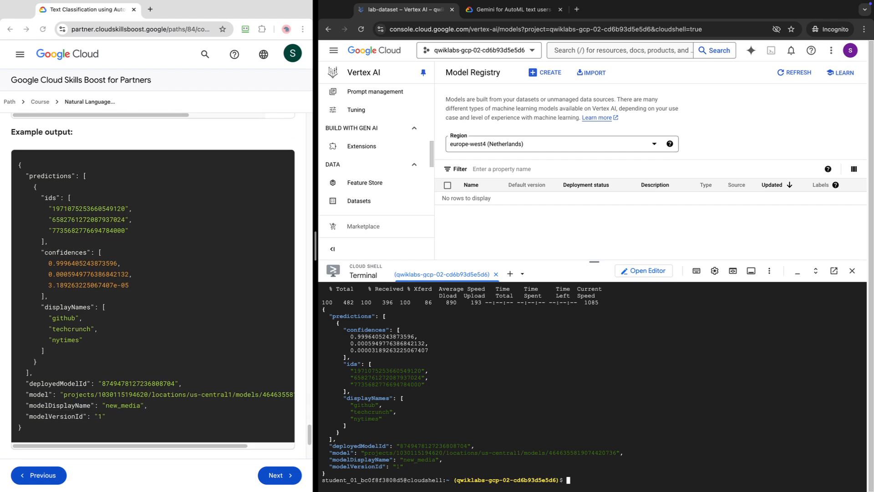
pyautogui.scroll(2, 153, 284)
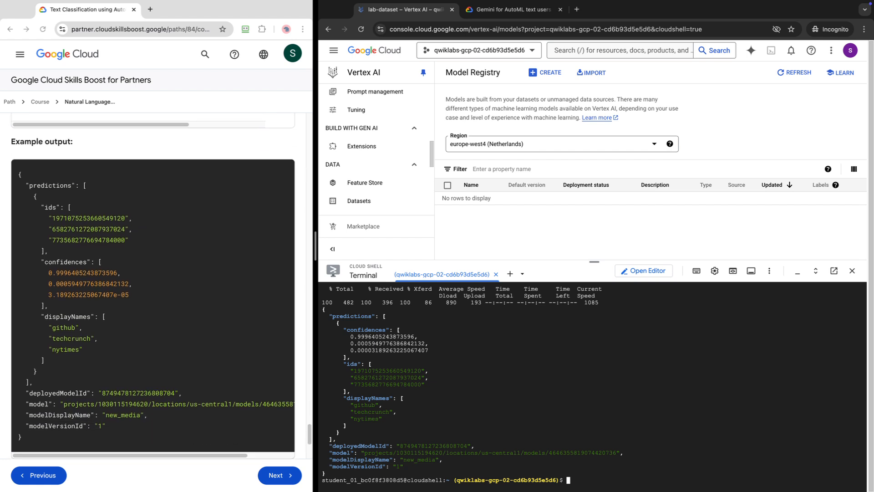
pyautogui.scroll(-1, 153, 285)
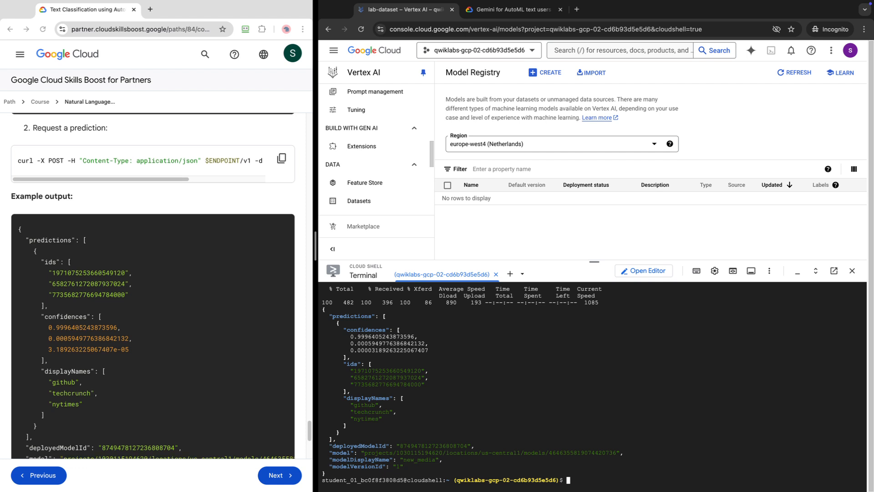
pyautogui.scroll(-1, 153, 284)
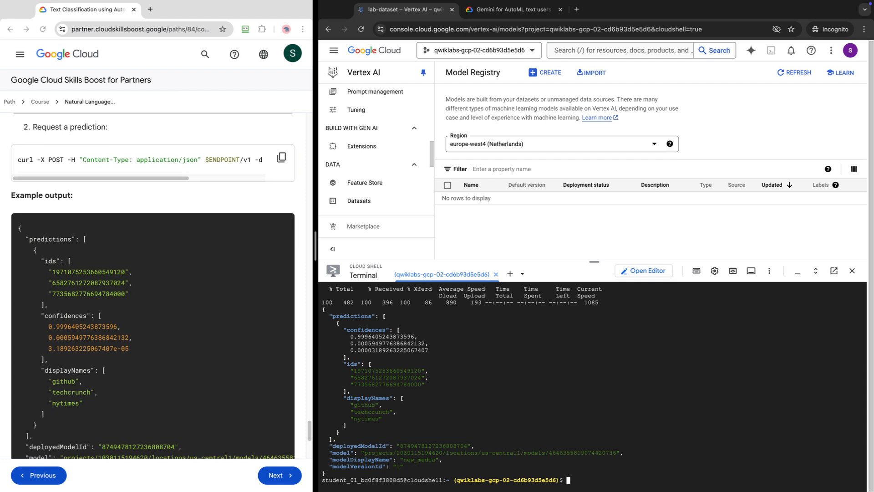
# Step: Check the CLOUD2-JSON prediction's lowest confidence against Example Two's output and read the lab's interpretation note and closing summary
pyautogui.scroll(-2, 153, 285)
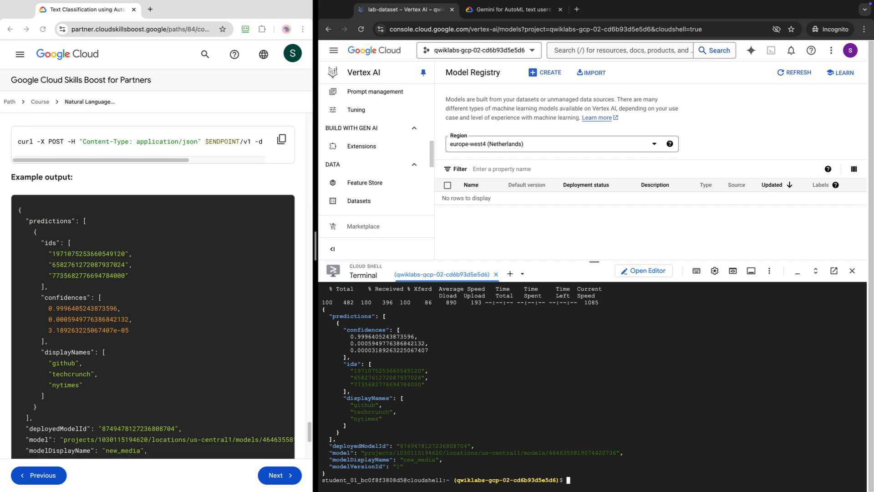
pyautogui.scroll(-1, 153, 285)
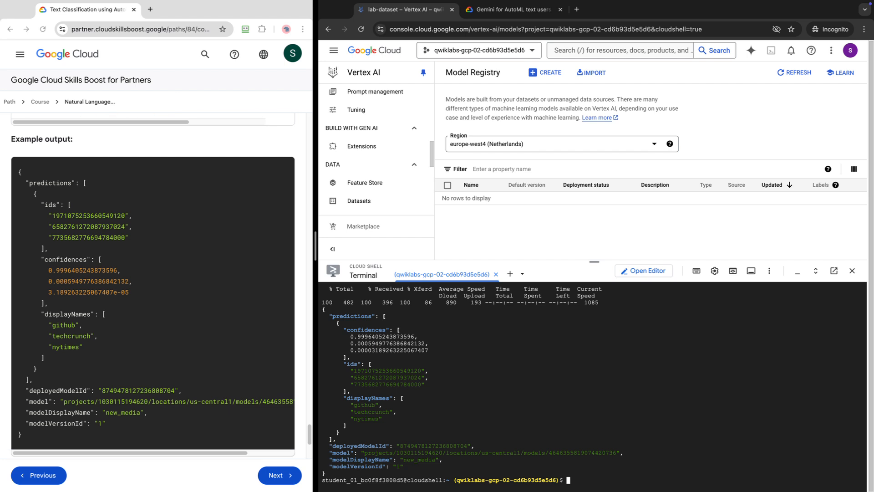
pyautogui.moveTo(350, 350); pyautogui.dragTo(432, 350)
pyautogui.click(48, 292)
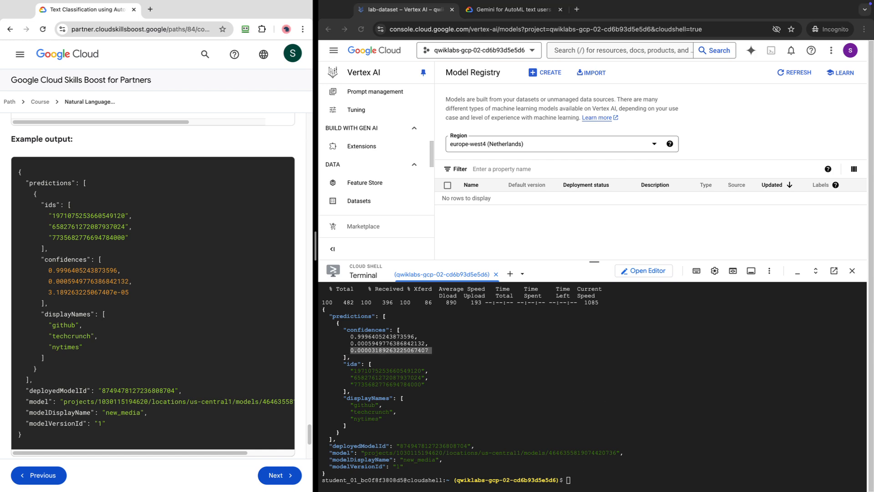
pyautogui.scroll(-5, 153, 287)
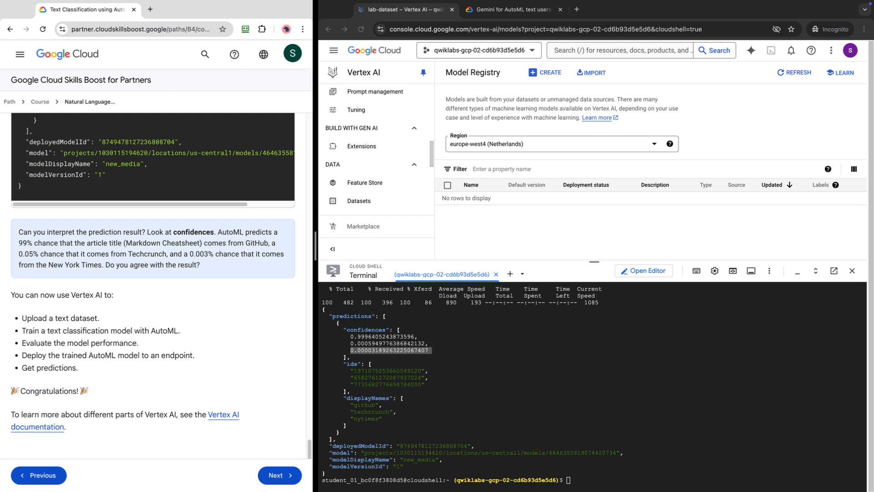
pyautogui.click(568, 480)
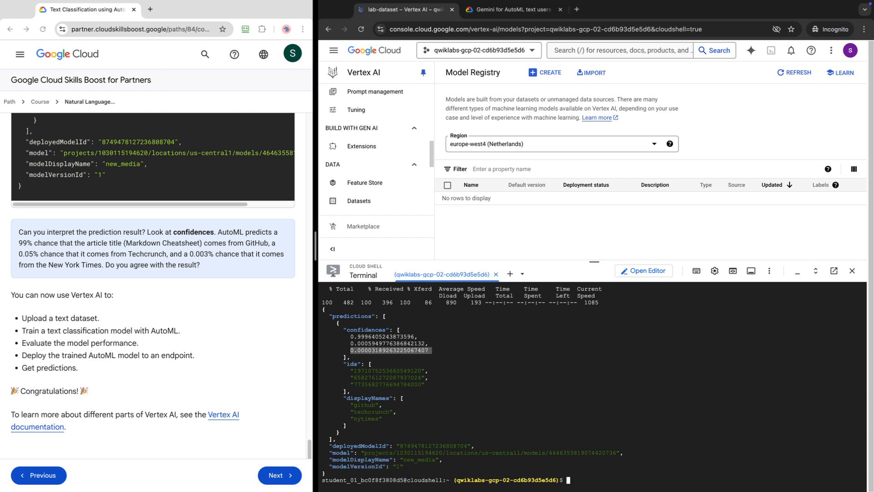
pyautogui.click(432, 350)
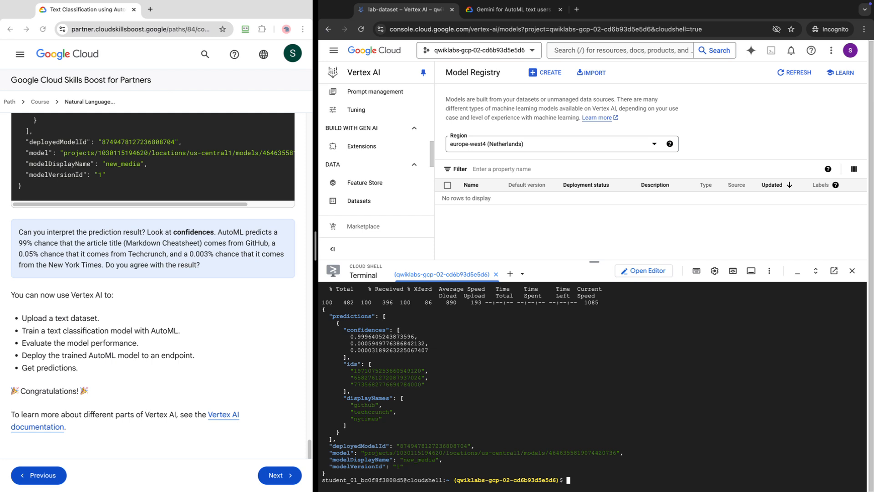
pyautogui.scroll(-2, 152, 282)
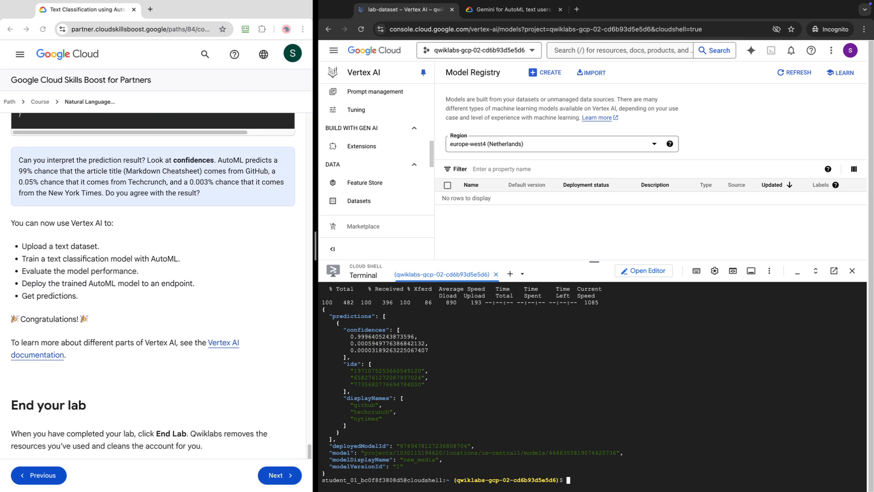
pyautogui.scroll(-4, 153, 282)
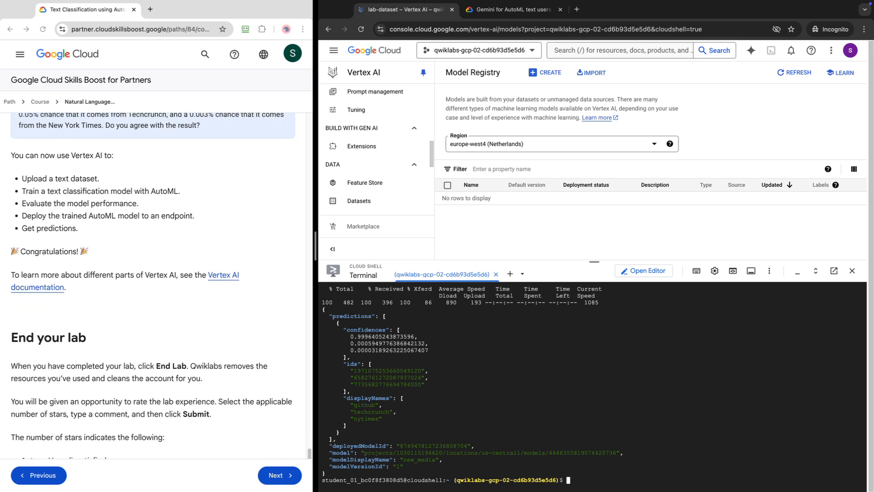
# Step: Go back through the lab instructions to Task 3 and review its procedure for evaluating a trained model
pyautogui.scroll(4, 153, 282)
pyautogui.scroll(15, 152, 282)
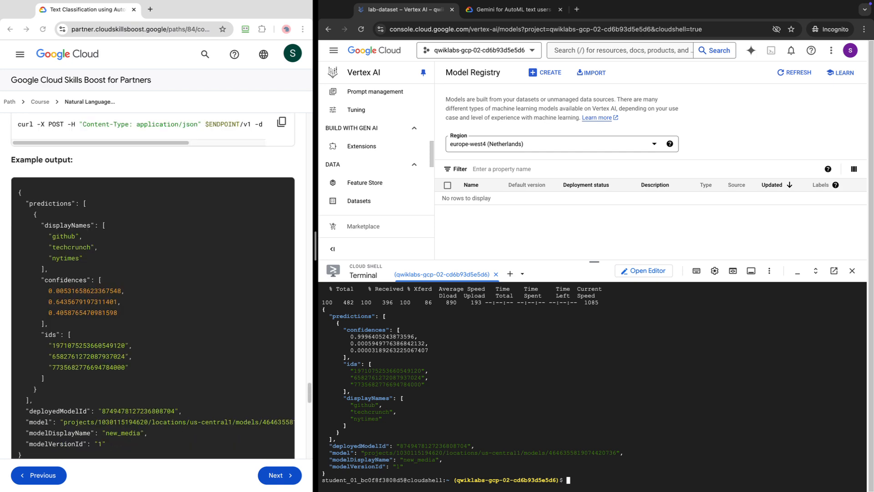
pyautogui.scroll(10, 152, 282)
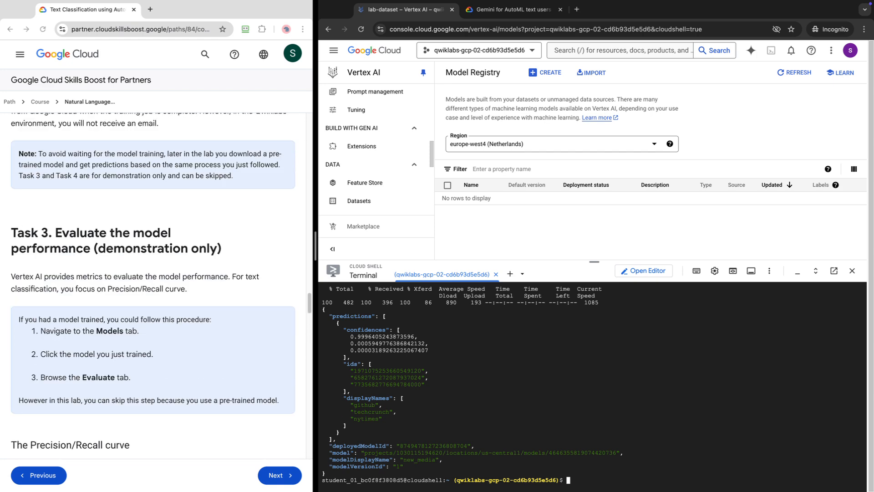
pyautogui.scroll(3, 153, 282)
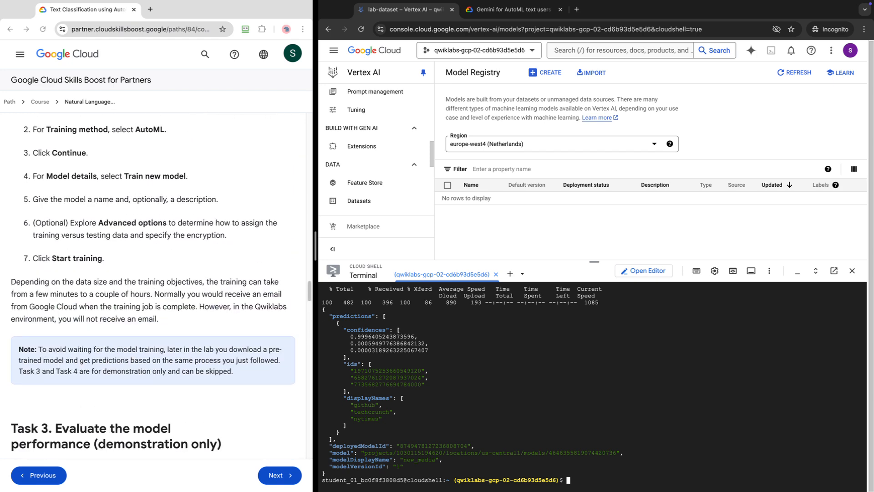
pyautogui.scroll(-3, 153, 282)
pyautogui.scroll(-1, 153, 282)
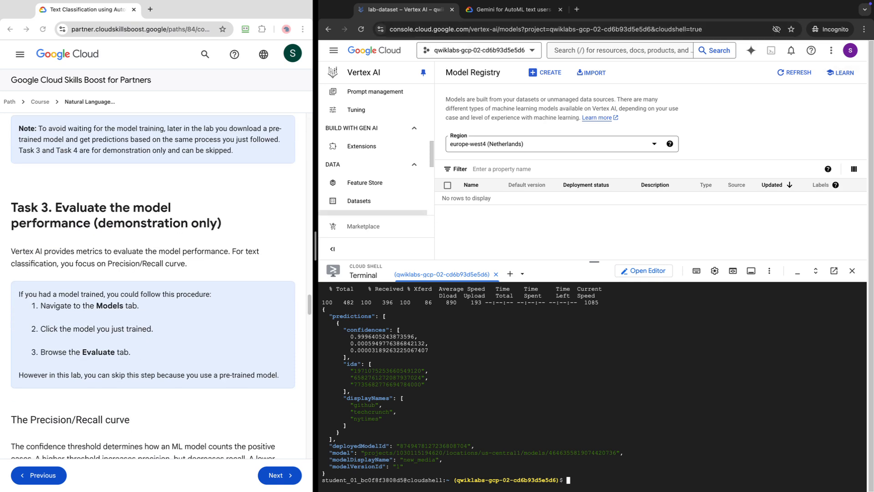
# Step: Open Cloud Shell in its own browser tab and show the Model Registry in the Vertex AI tab
pyautogui.click(833, 270)
pyautogui.hotkey('ctrl', 'shift', 'Tab')
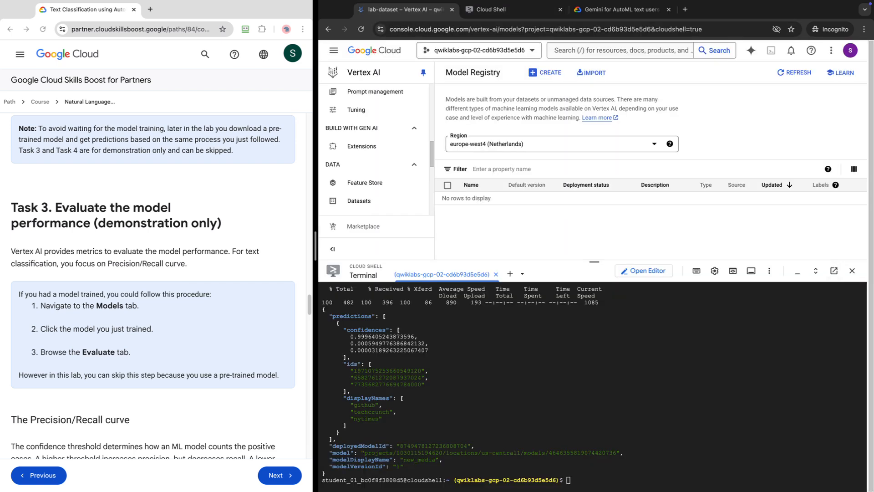
pyautogui.scroll(-3, 364, 191)
pyautogui.scroll(-3, 373, 182)
pyautogui.click(366, 175)
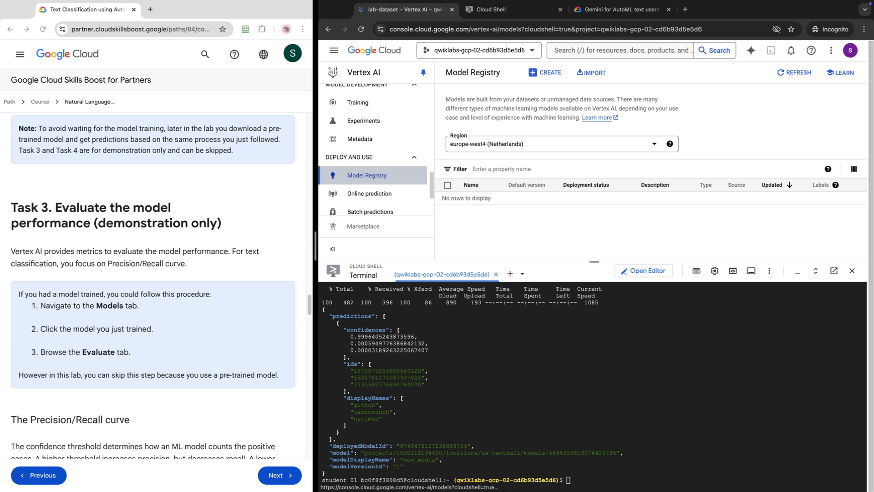
pyautogui.scroll(-1, 374, 152)
pyautogui.scroll(5, 374, 155)
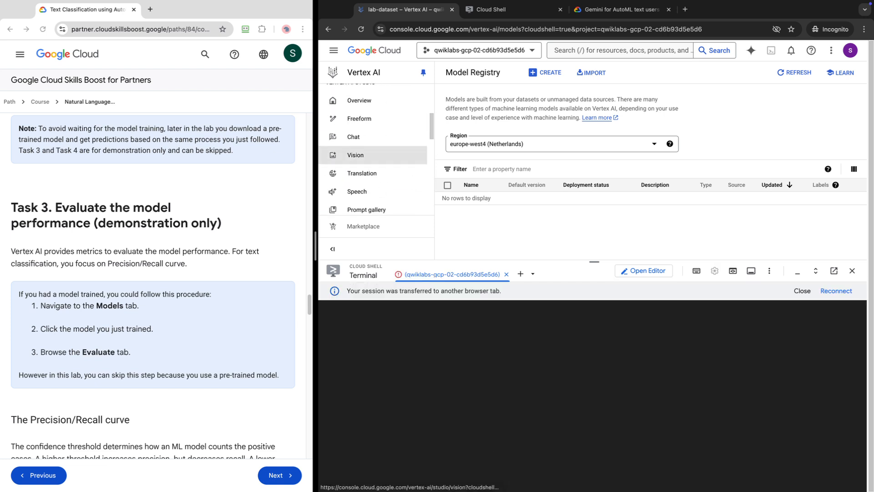
pyautogui.scroll(-5, 373, 160)
pyautogui.scroll(-3, 374, 159)
pyautogui.scroll(-3, 153, 286)
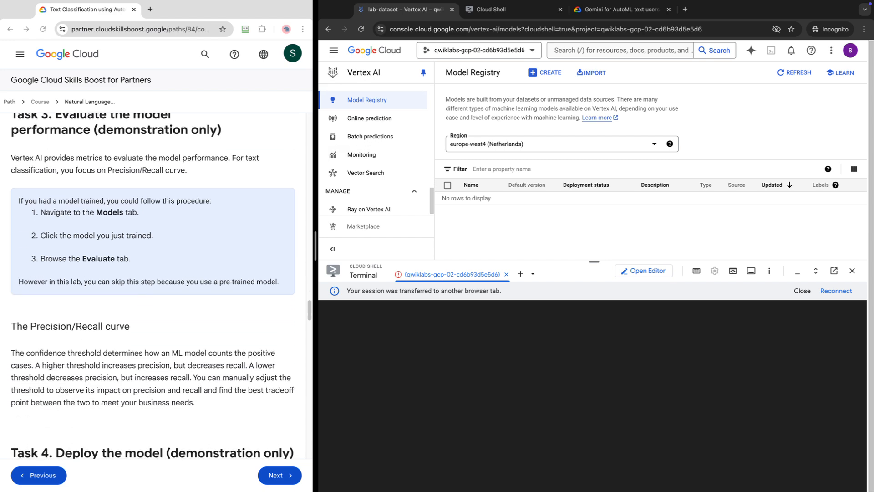
# Step: Read the lab's demonstration-only tasks on evaluating the model and deploying it to an endpoint
pyautogui.scroll(-5, 153, 286)
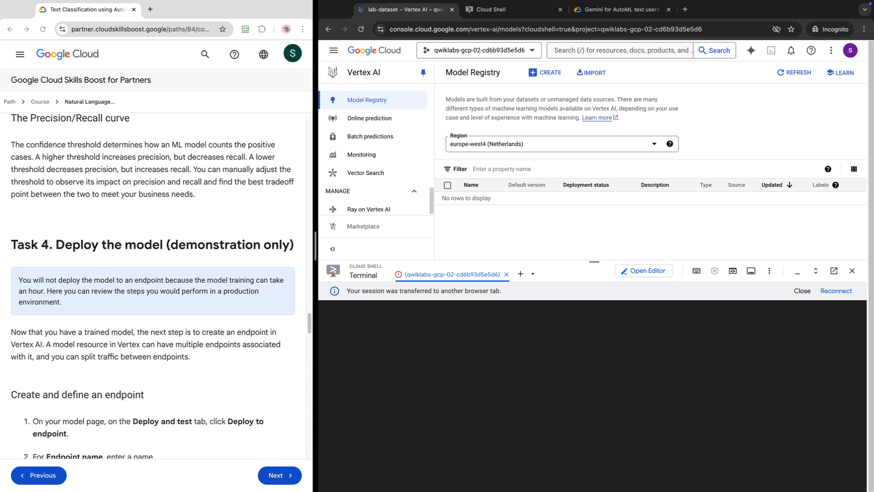
pyautogui.scroll(7, 153, 286)
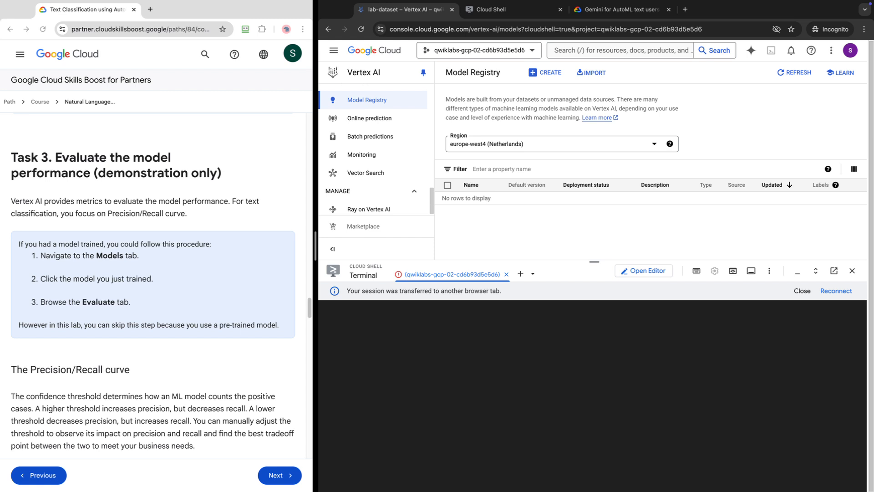
pyautogui.click(153, 285)
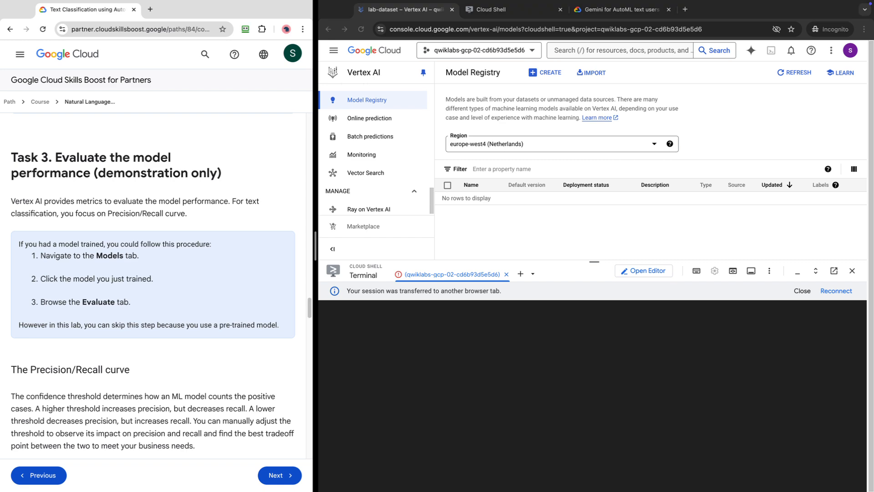
pyautogui.scroll(-7, 153, 286)
pyautogui.scroll(1, 153, 286)
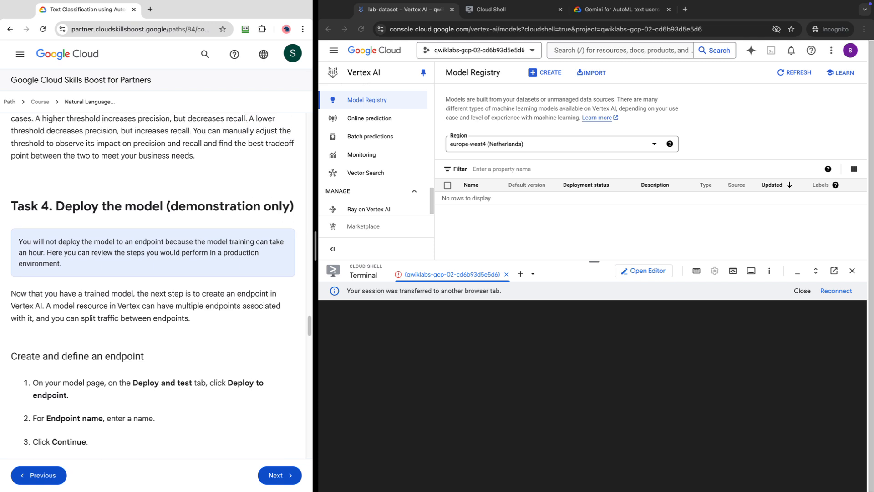
pyautogui.scroll(-2, 153, 285)
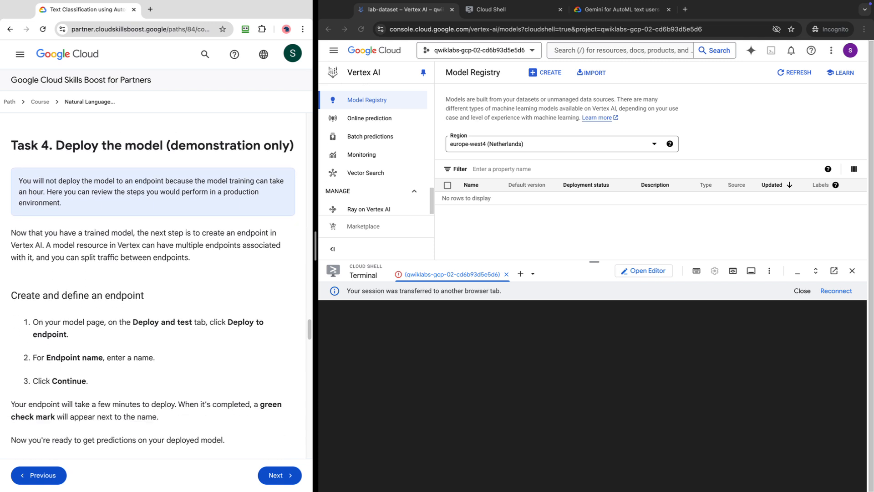
pyautogui.moveTo(33, 322); pyautogui.dragTo(69, 335)
pyautogui.click(71, 335)
pyautogui.scroll(-3, 153, 286)
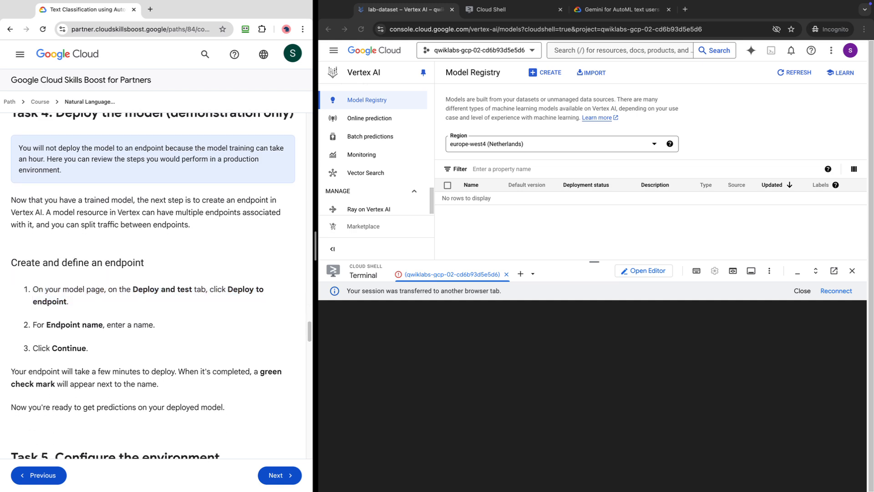
pyautogui.scroll(-2, 153, 286)
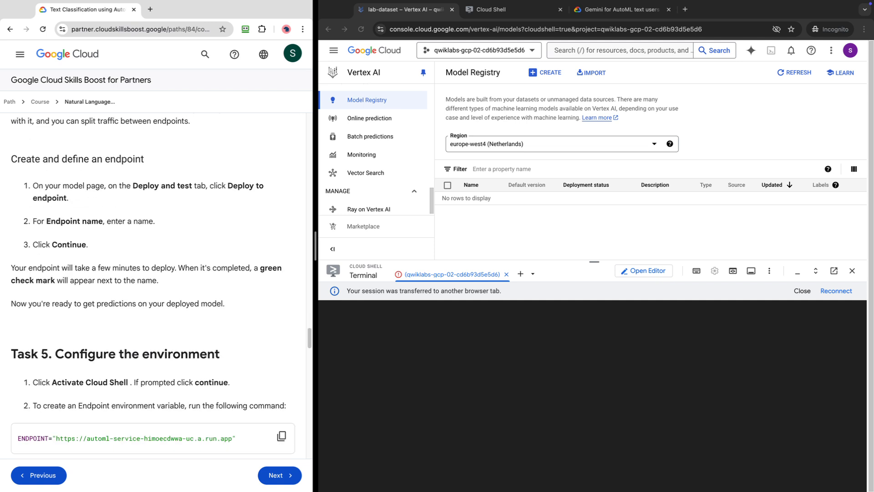
pyautogui.moveTo(159, 280); pyautogui.dragTo(33, 268)
# Step: Review the endpoint variable in Task 5 and the prediction examples in Task 6 through the lab's summary list
pyautogui.scroll(-7, 153, 283)
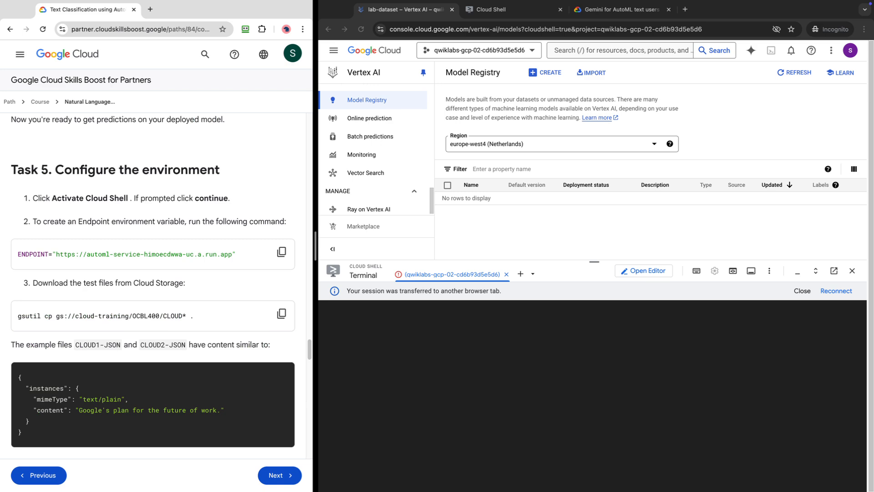
pyautogui.moveTo(56, 254); pyautogui.dragTo(236, 254)
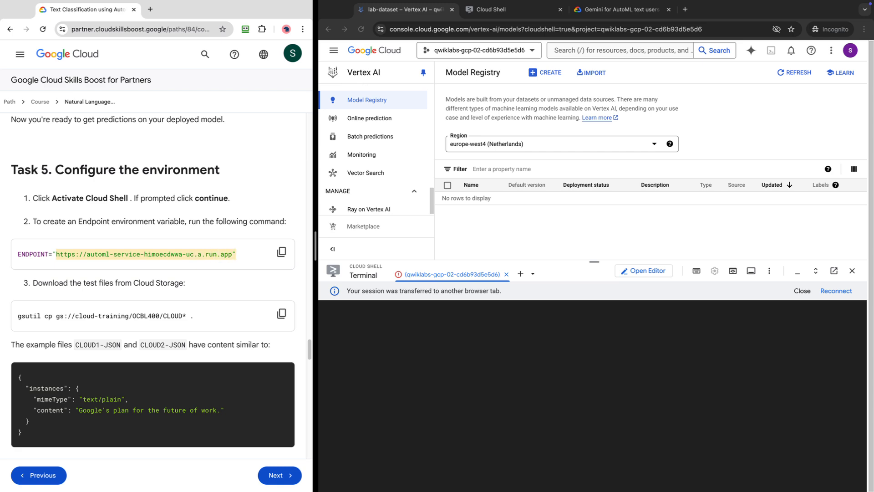
pyautogui.scroll(-8, 153, 287)
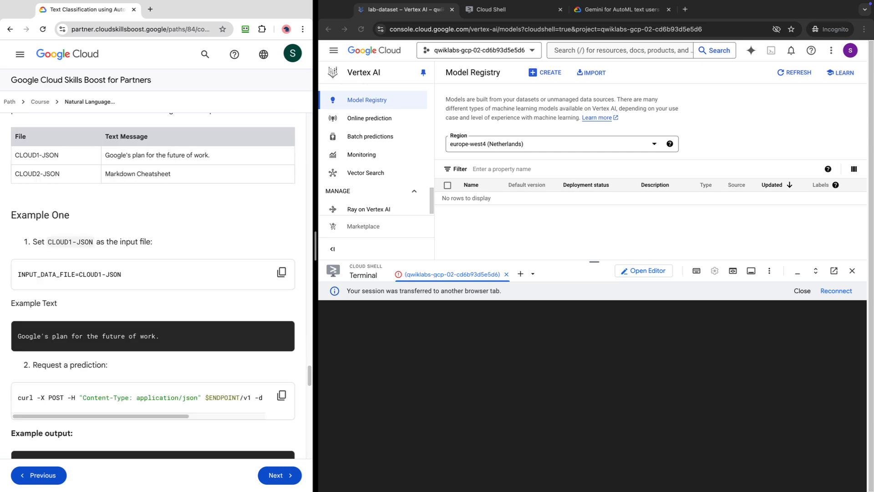
pyautogui.scroll(-9, 153, 286)
pyautogui.scroll(-10, 152, 286)
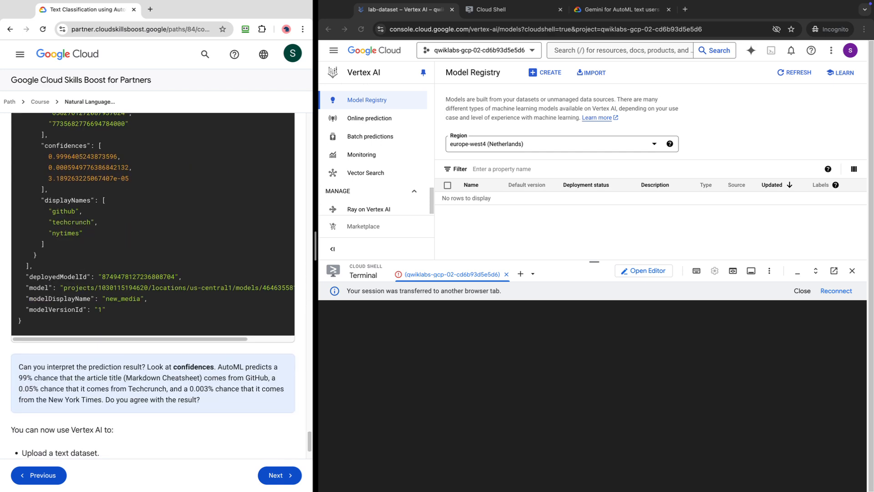
pyautogui.scroll(-1, 153, 286)
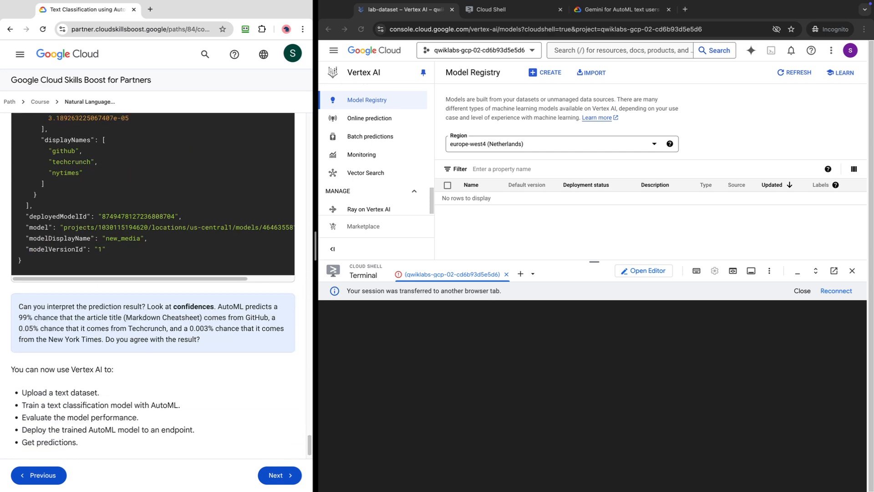
# Step: Close the Gemini documentation, Cloud Shell and Vertex AI tabs, agreeing to leave the console site
pyautogui.click(621, 10)
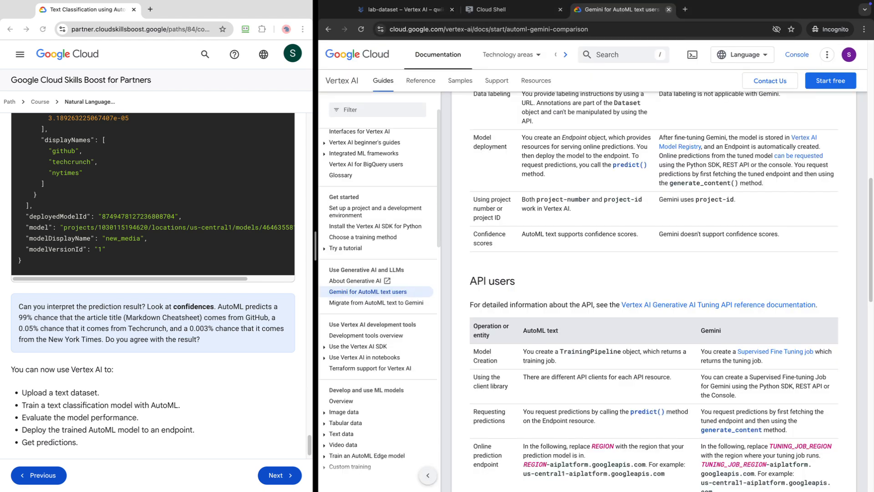
pyautogui.click(668, 10)
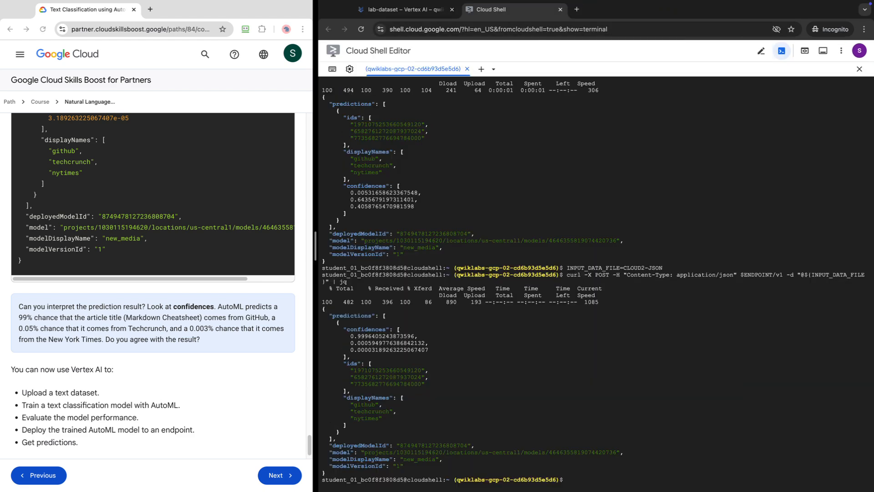
pyautogui.click(560, 10)
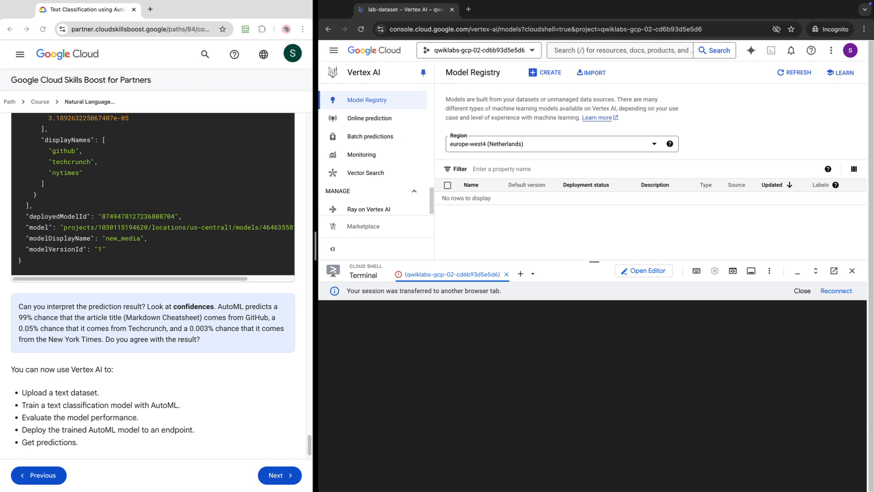
pyautogui.click(452, 10)
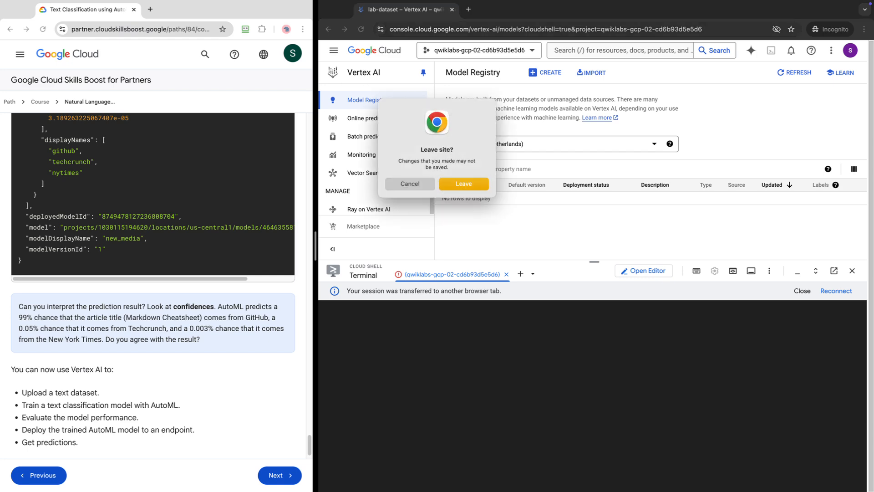
pyautogui.click(463, 184)
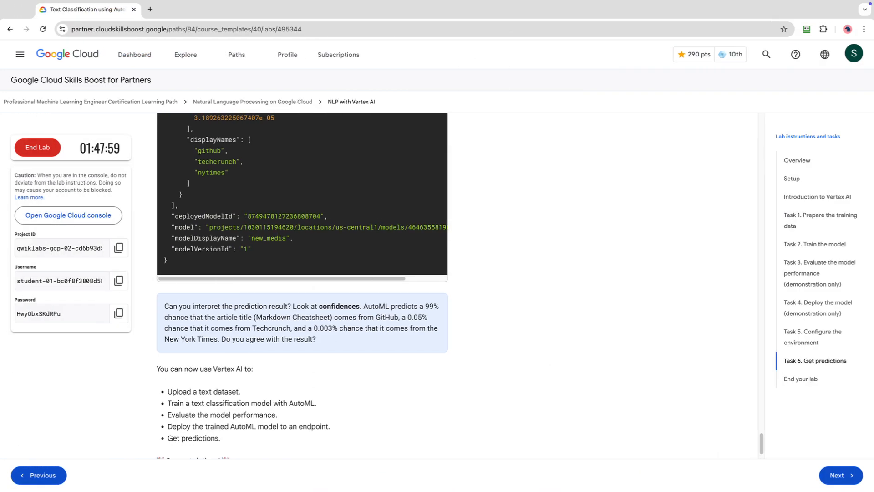
# Step: End the lab and submit a five-star rating for it without a comment
pyautogui.scroll(-5, 302, 282)
pyautogui.scroll(-2, 302, 282)
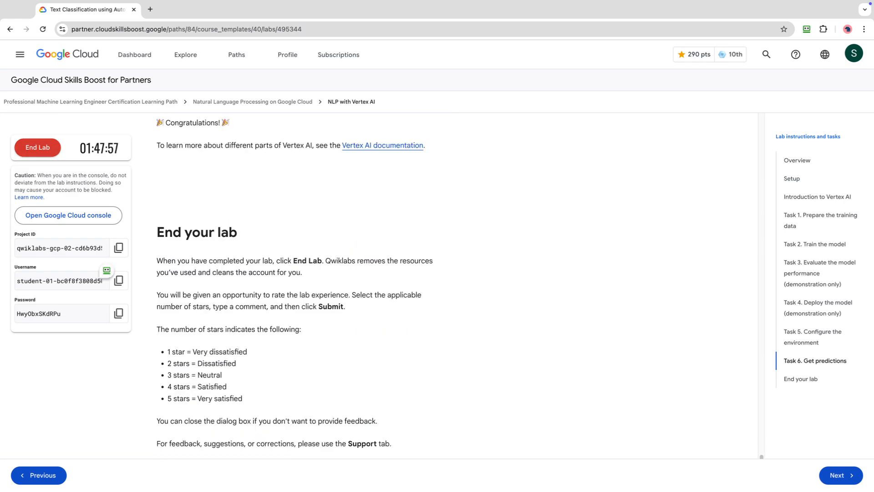
pyautogui.click(38, 147)
pyautogui.press('Tab')
pyautogui.press('Return')
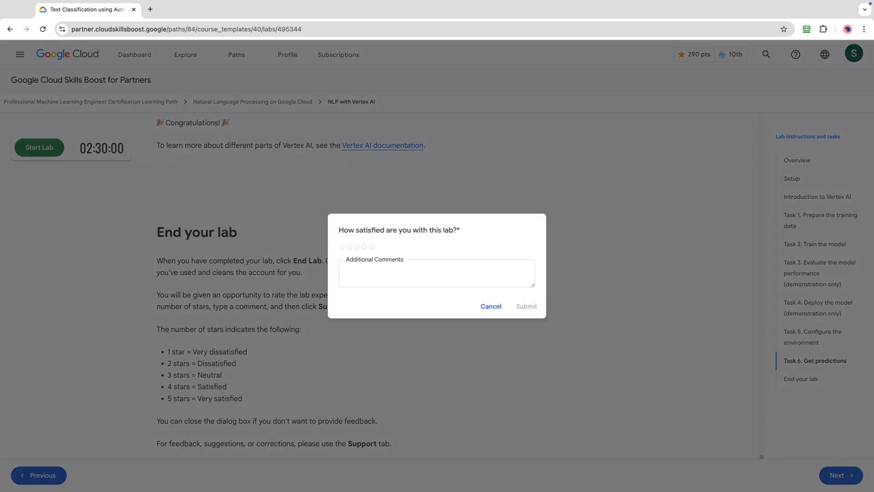
pyautogui.click(372, 247)
pyautogui.click(526, 306)
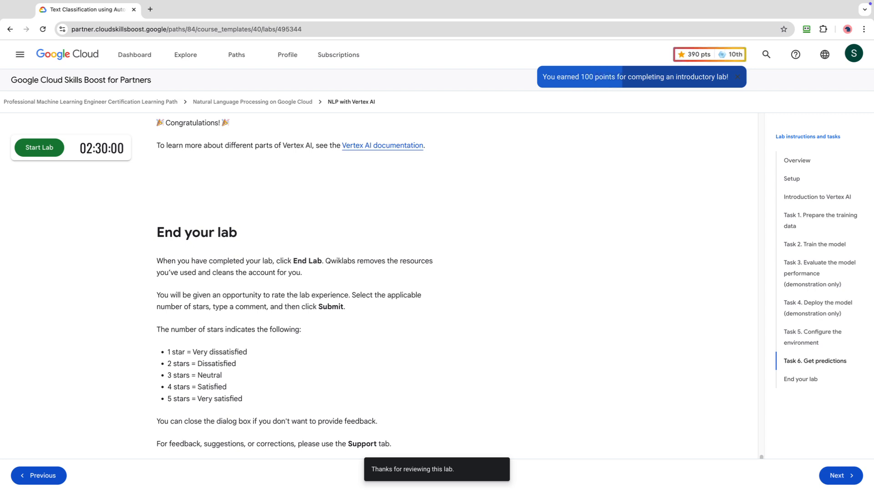
# Step: Continue to the Summary video of the NLP with Vertex AI module and open a new browser tab
pyautogui.click(841, 475)
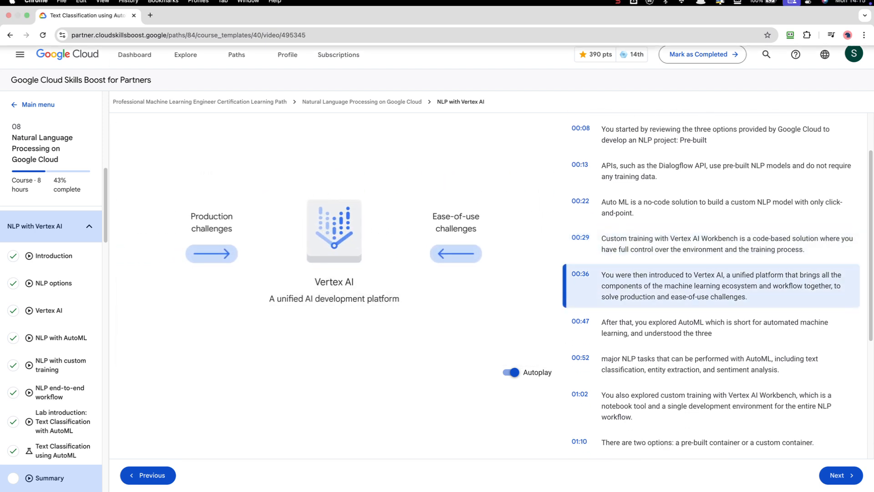
pyautogui.click(151, 21)
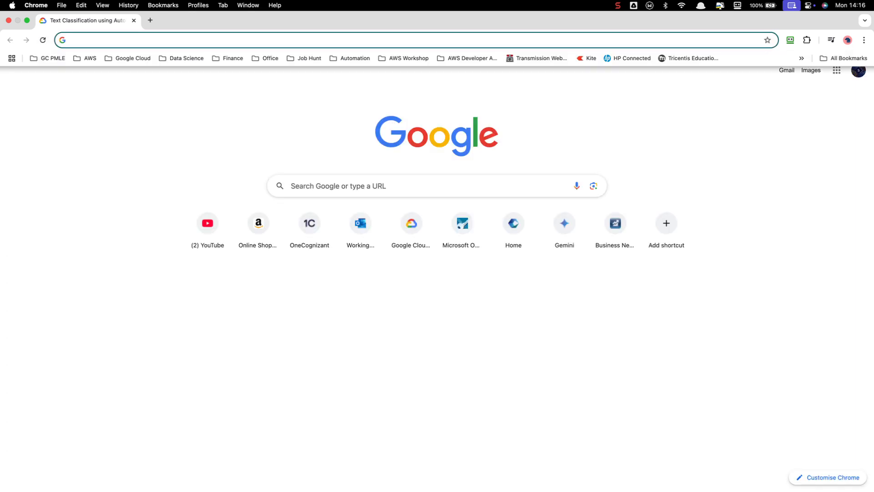